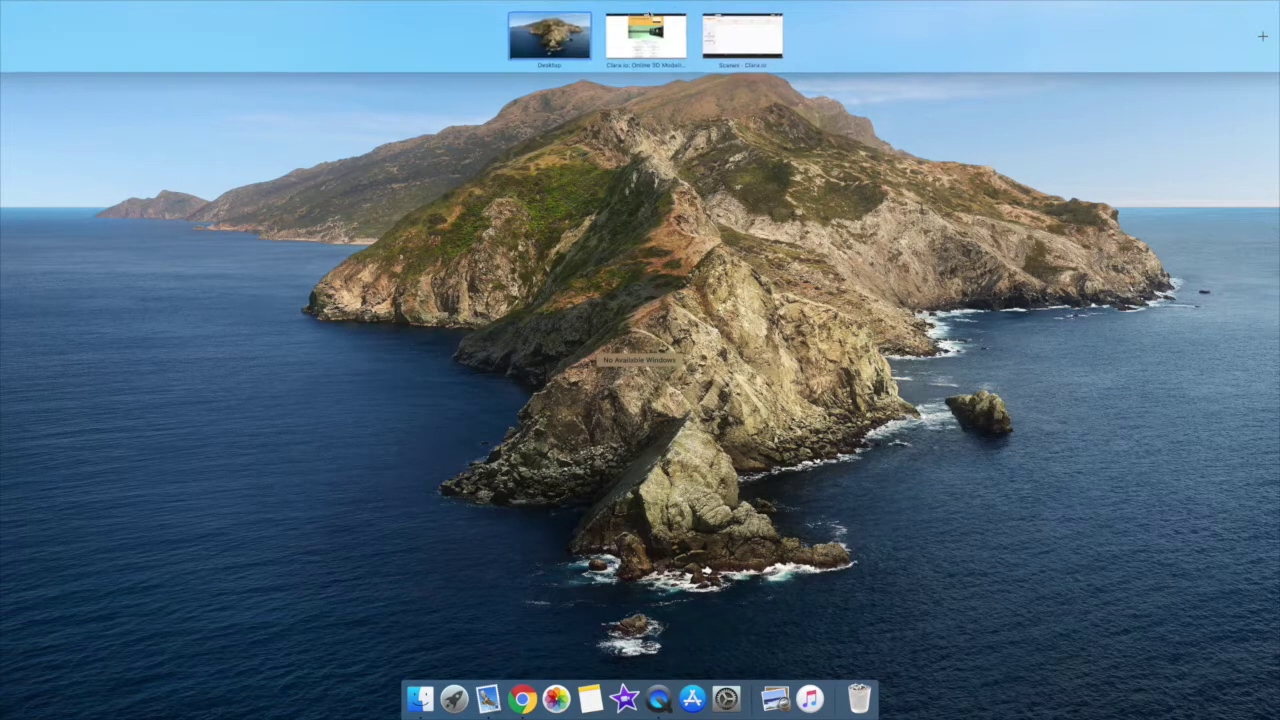
Switch to the Clara.io browser window and start editing with the free Basic plan
click(646, 45)
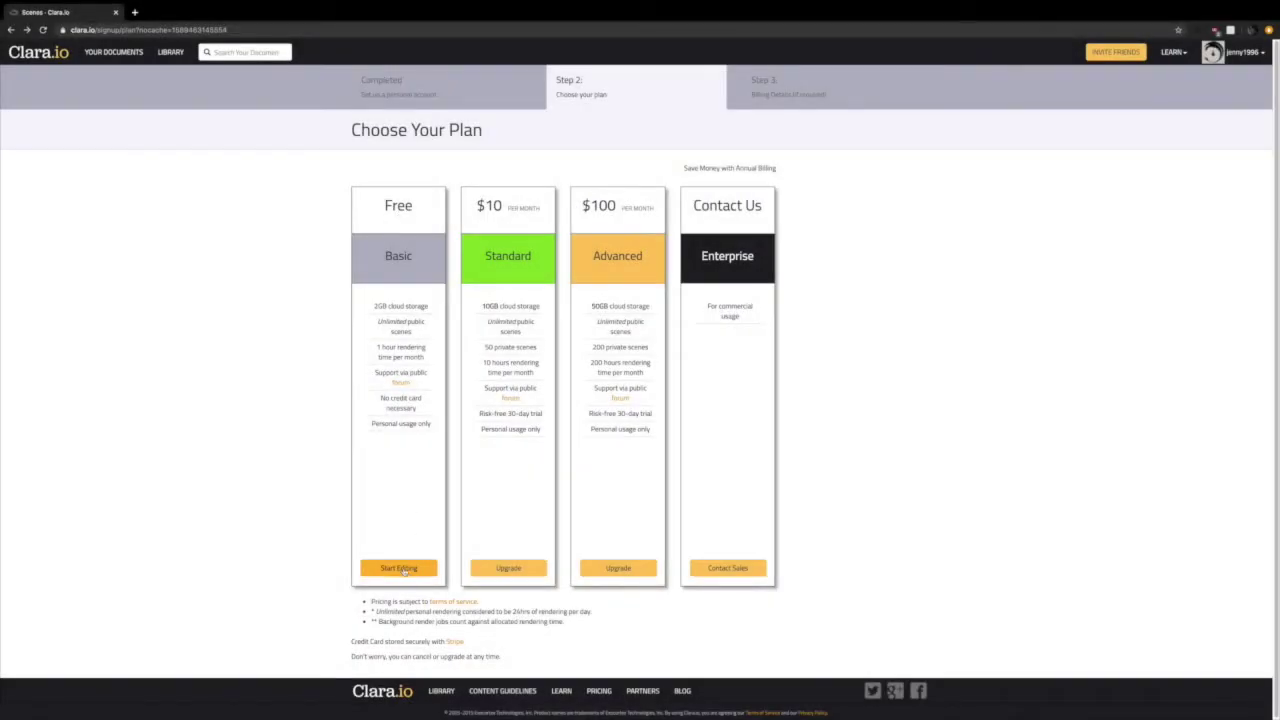
click(401, 568)
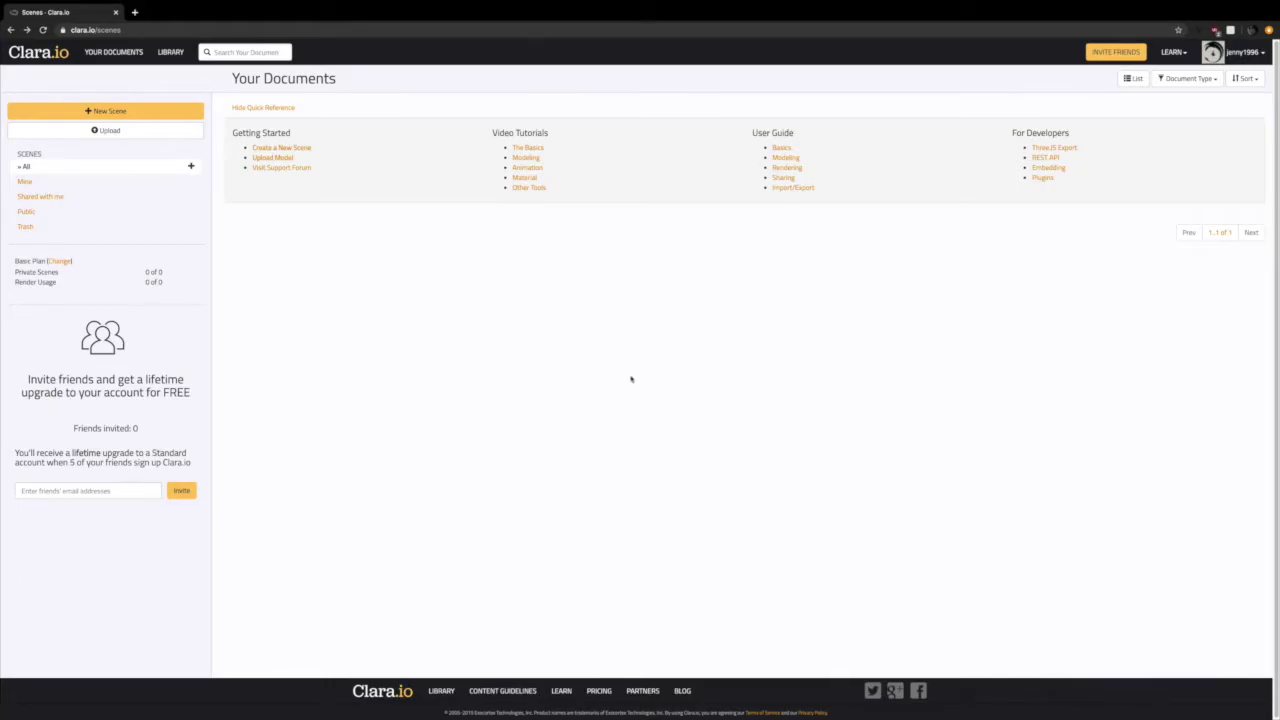
Create a new scene named "Make Do Create" with Gallery access control, keeping WebGL as the target renderer
click(107, 114)
click(365, 149)
drag(599, 129, 485, 129)
text(ma)
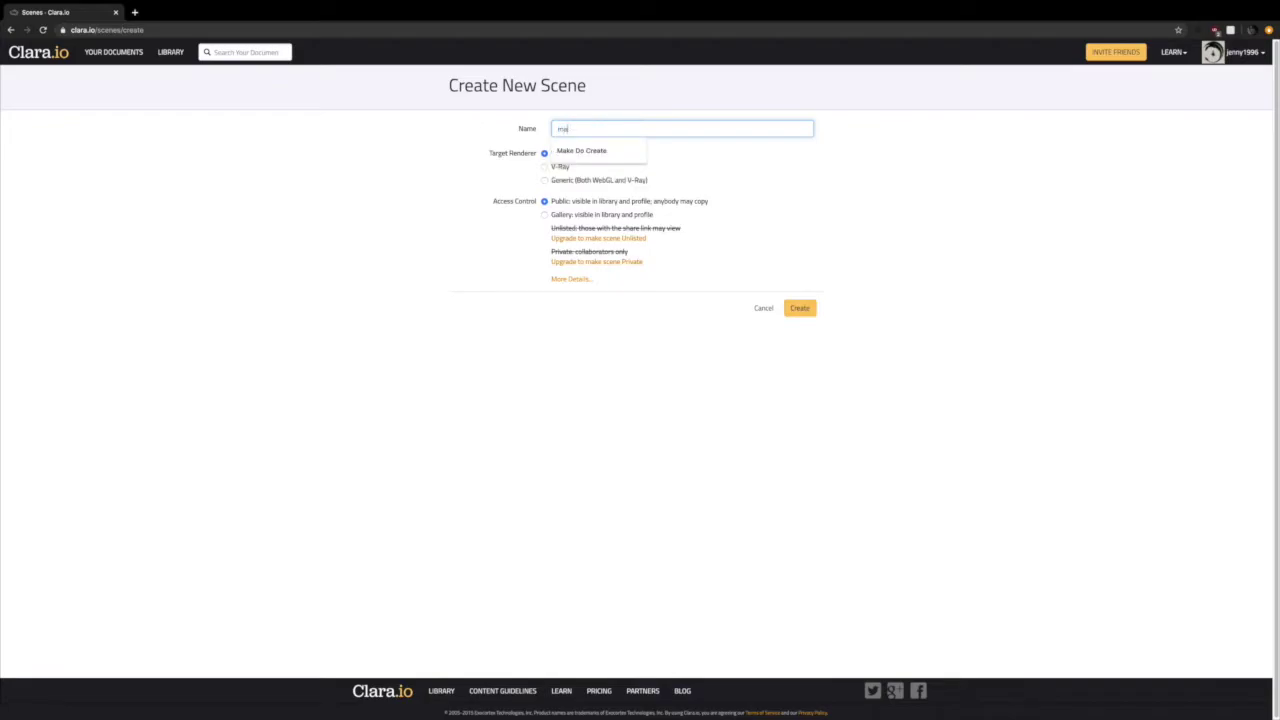
text(ke Do create)
click(624, 150)
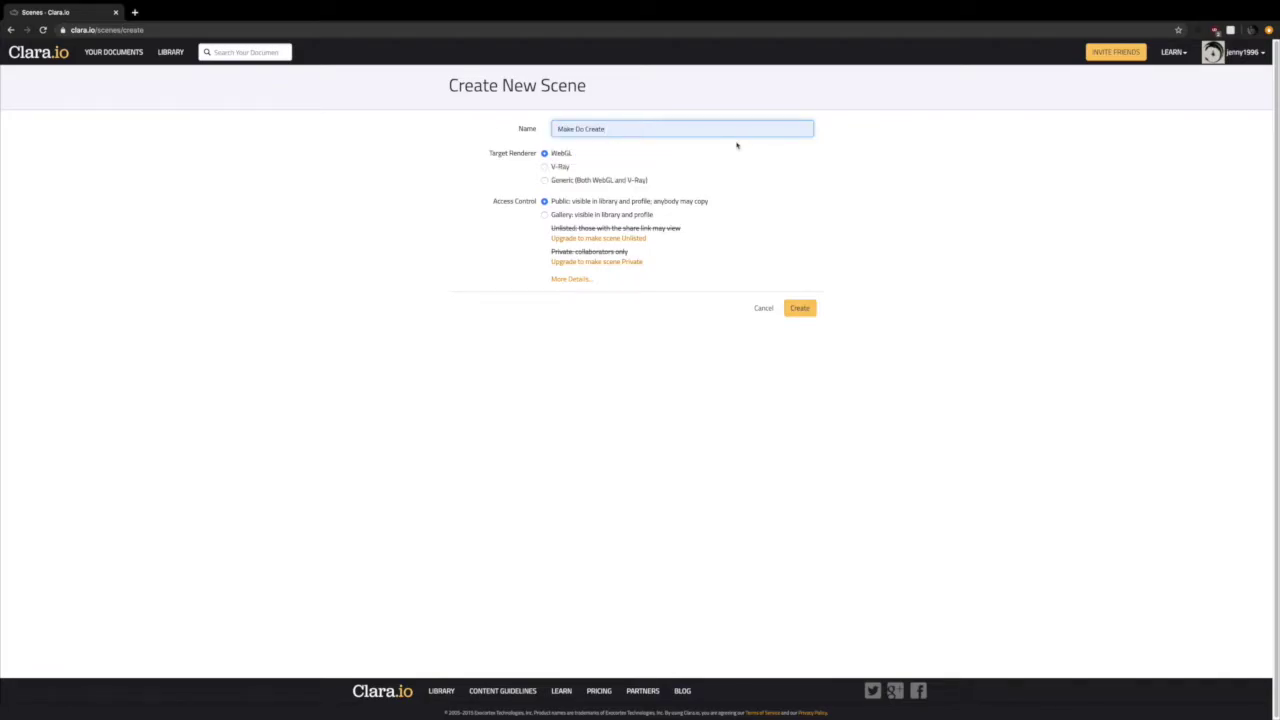
click(650, 216)
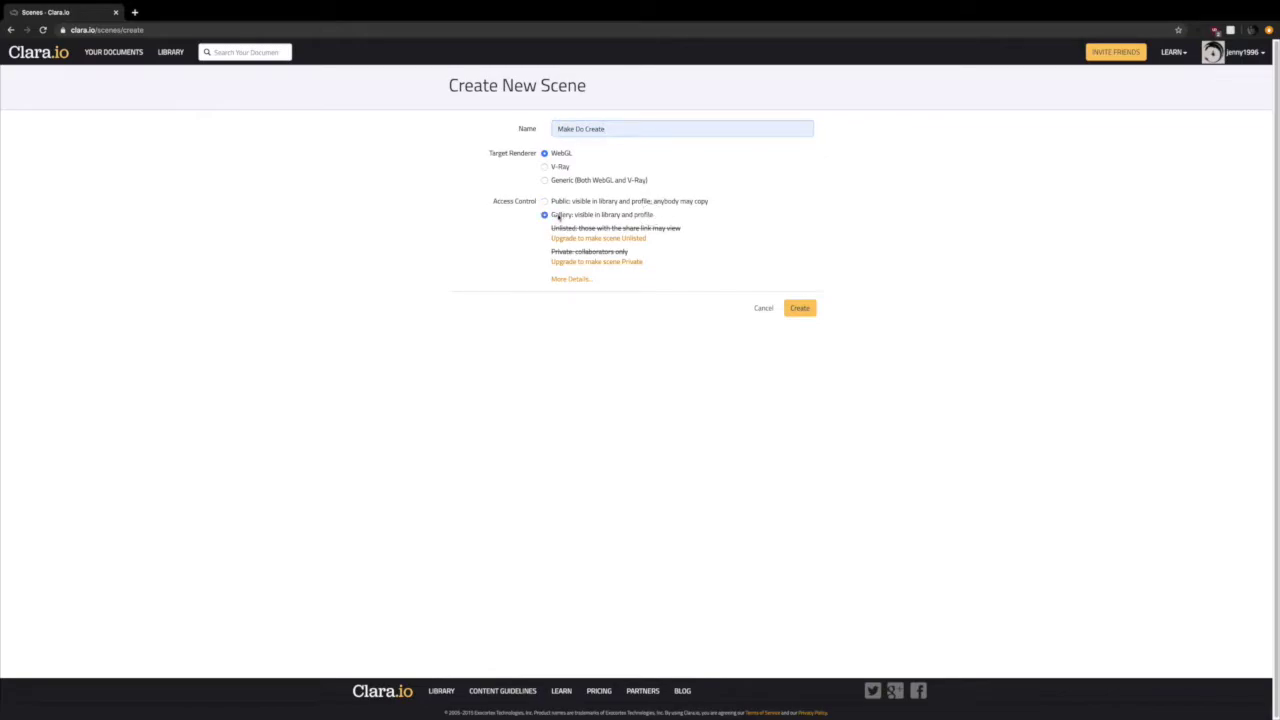
click(799, 309)
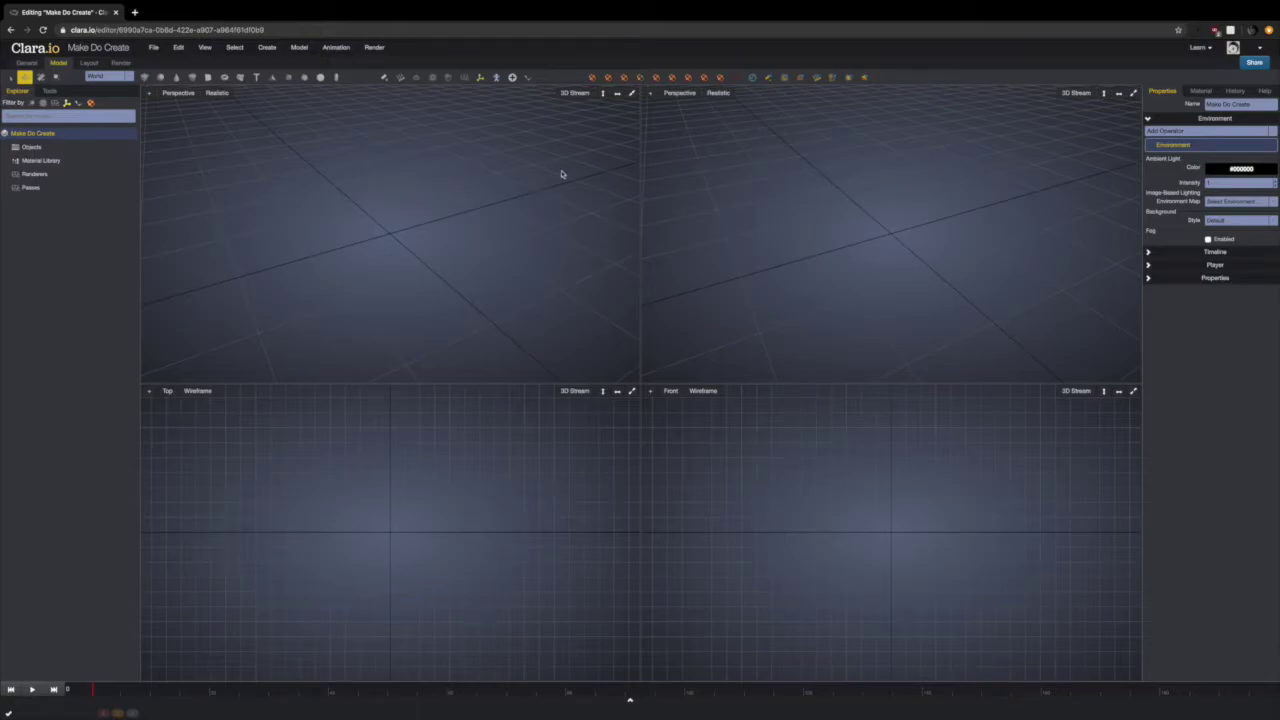
Maximize the first perspective viewport, add a polygon sphere at the origin, and clear the selection
click(632, 93)
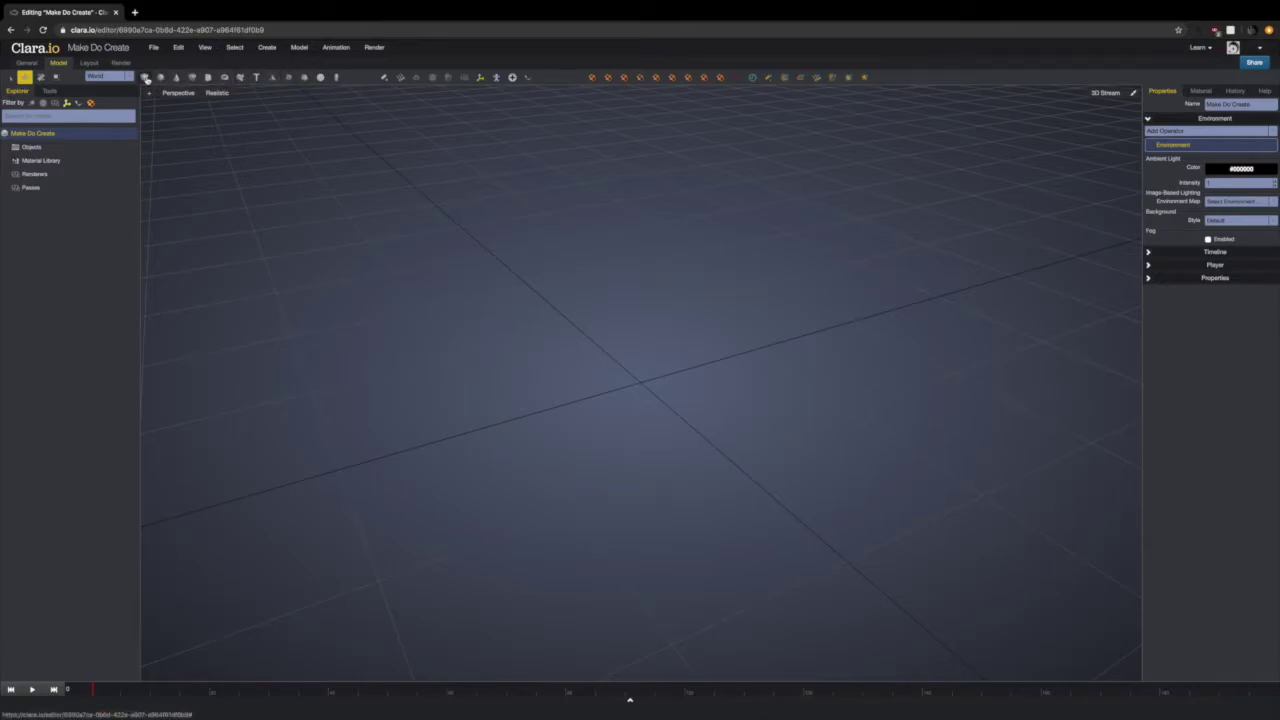
click(161, 79)
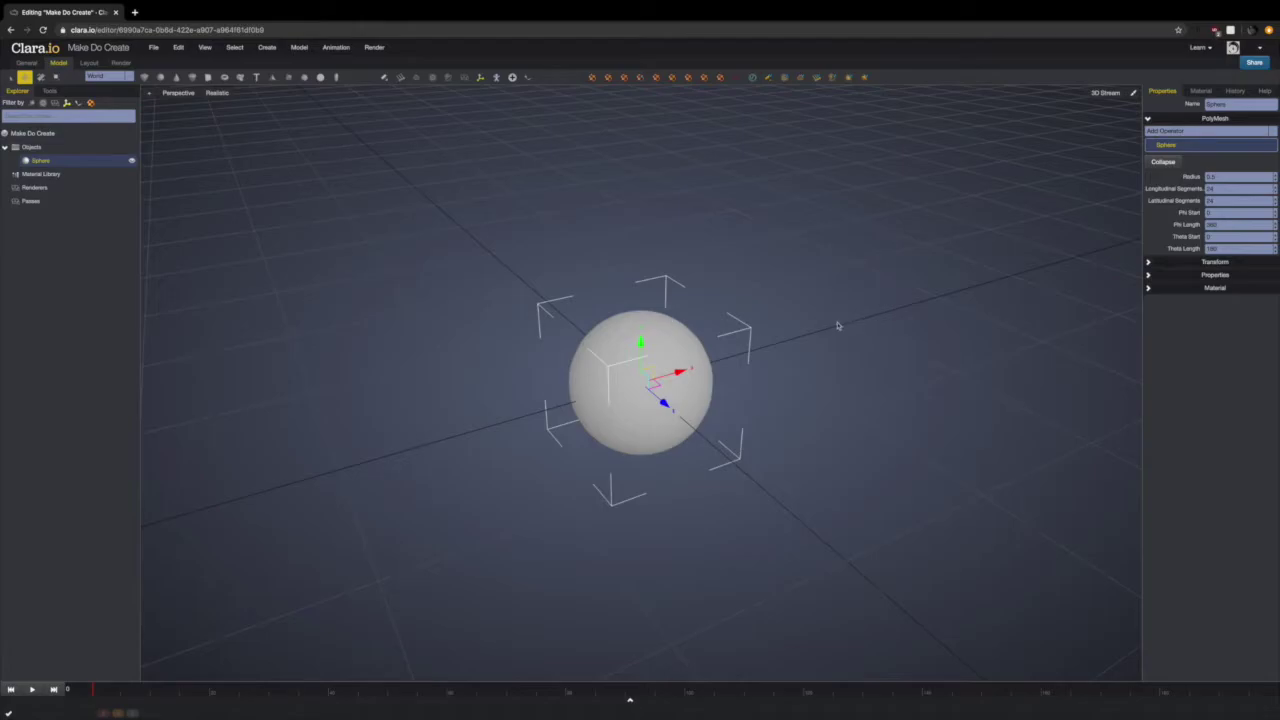
click(718, 524)
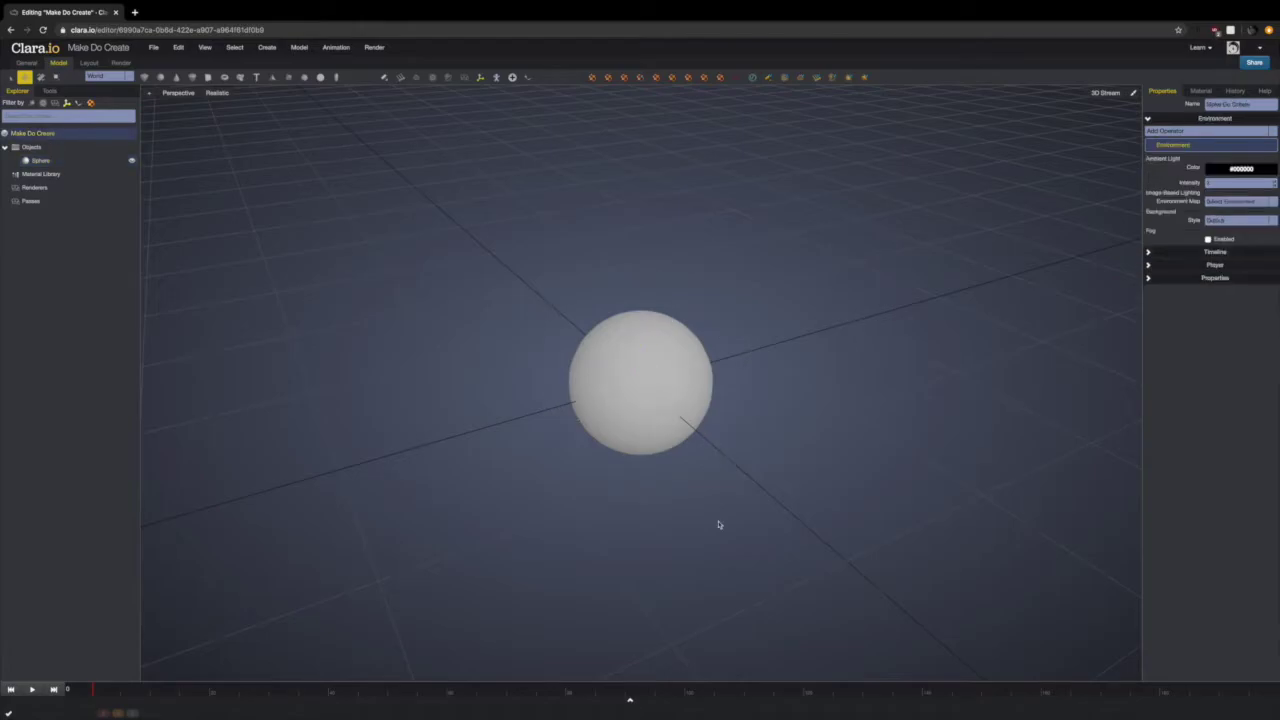
Select the sphere and look at its rotate and scale manipulators
click(642, 374)
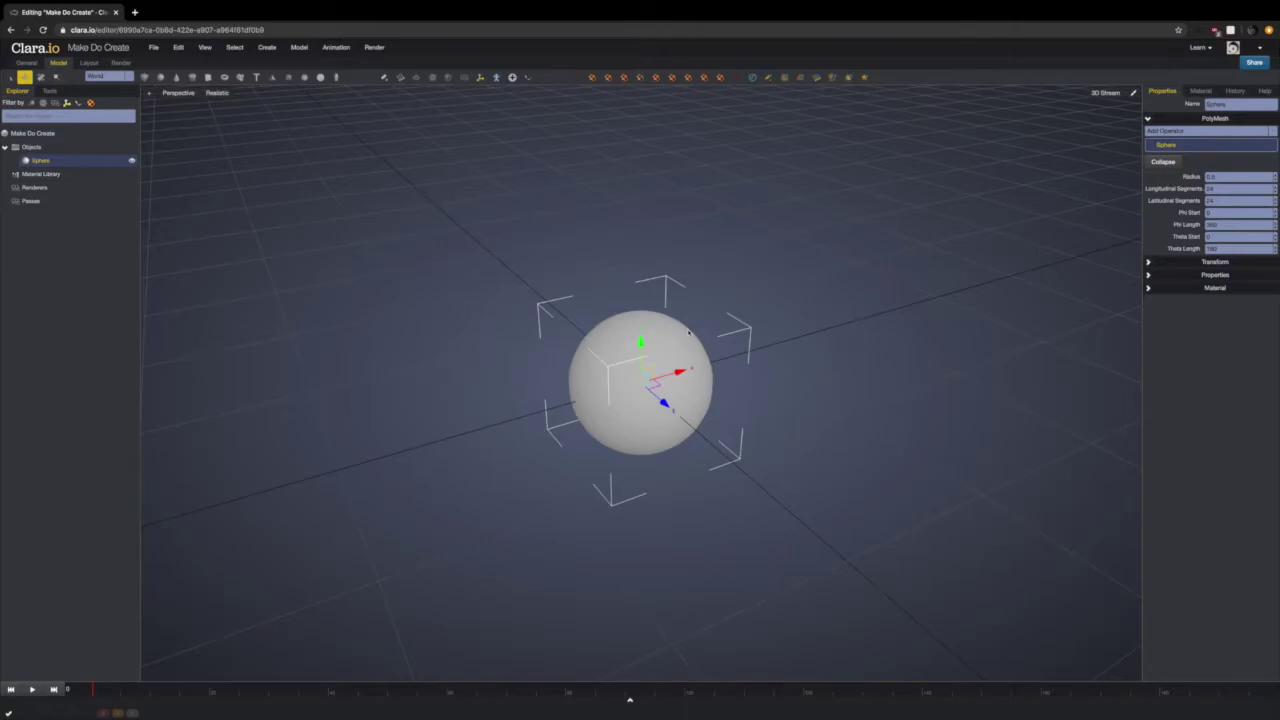
click(40, 77)
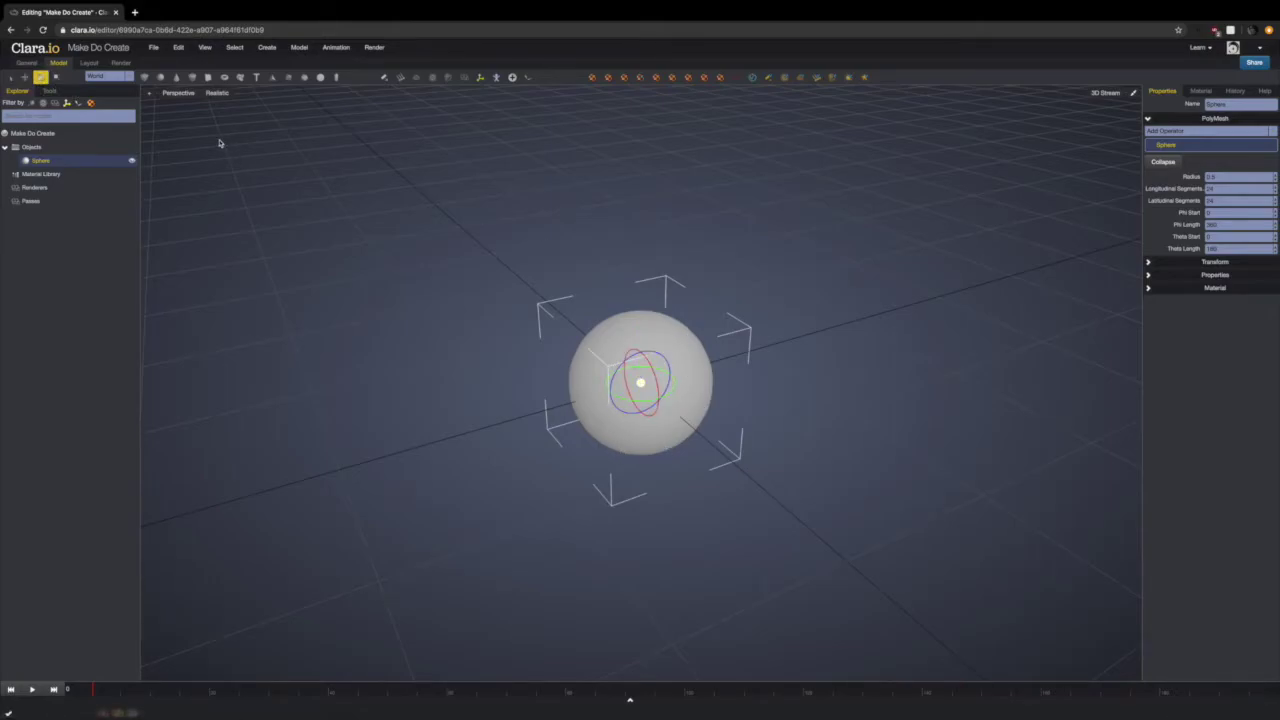
click(55, 79)
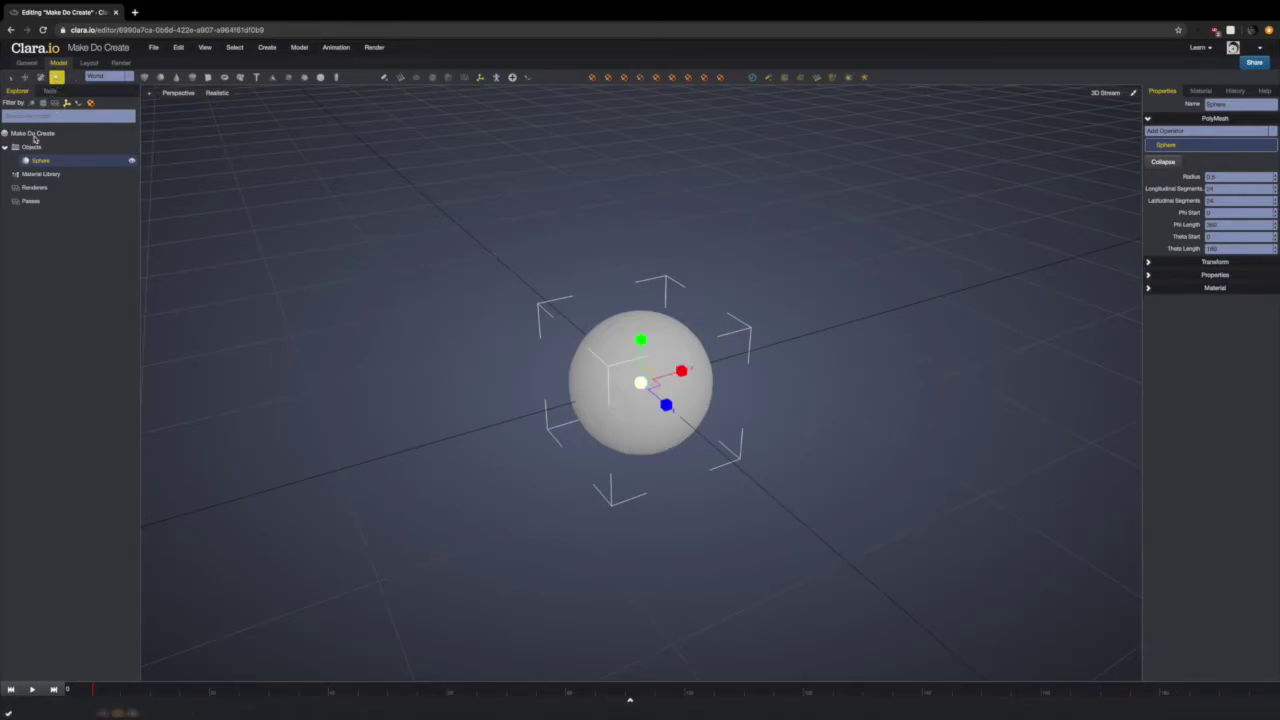
Try moving the sphere upward with the translate manipulator, undo the move, and deselect the sphere
click(25, 78)
drag(678, 372, 648, 206)
drag(673, 272, 640, 325)
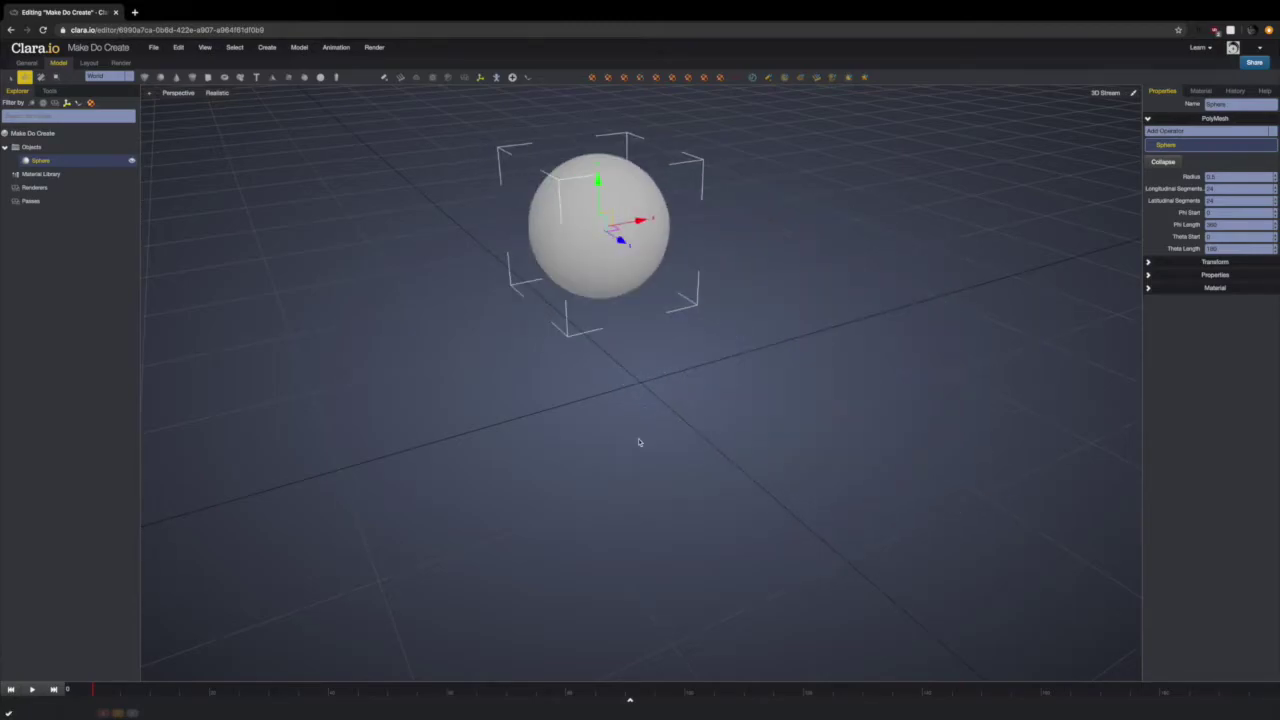
click(179, 47)
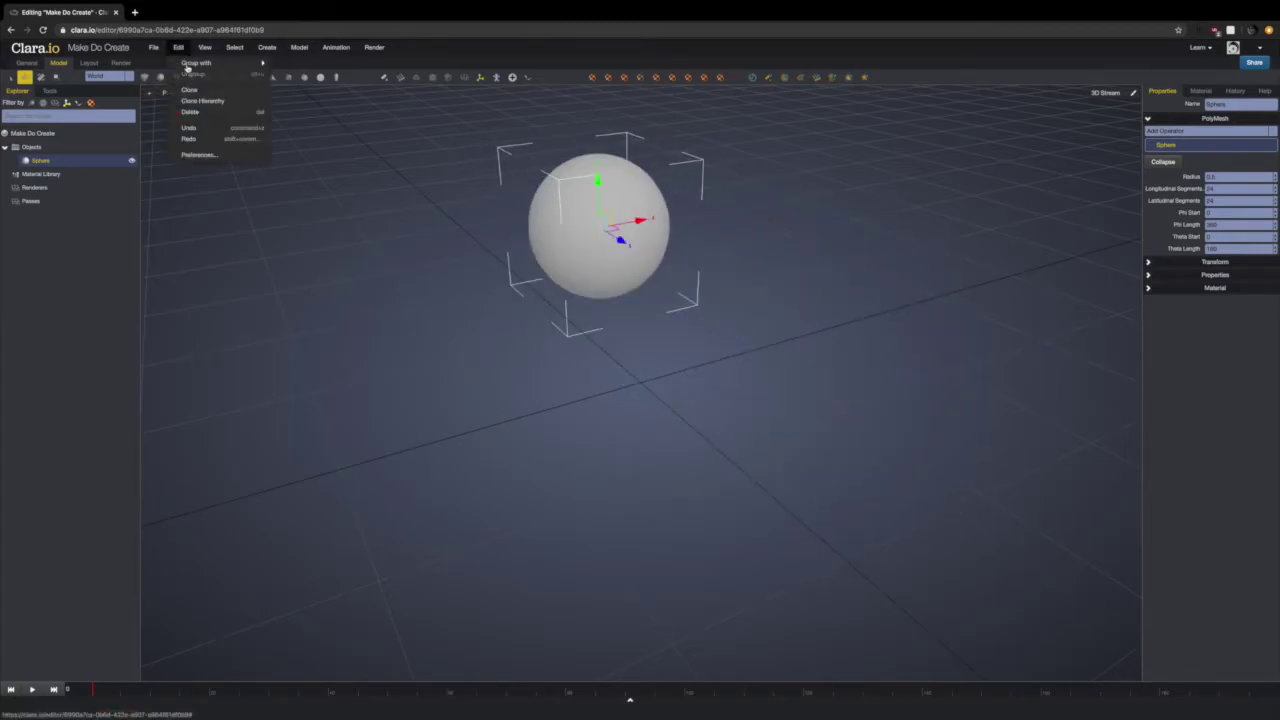
click(193, 127)
click(806, 540)
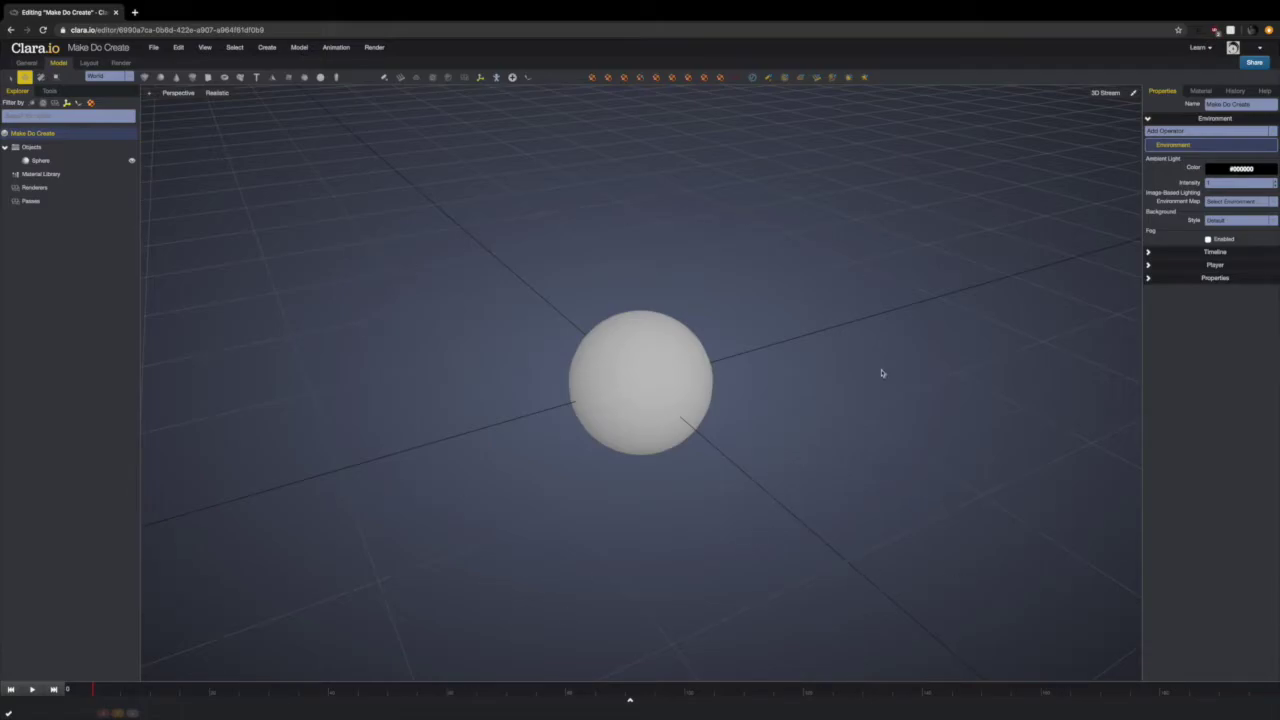
Examine the sphere and the ground grid at close and far zoom distances
scroll(723, 403, up, 3)
scroll(724, 403, down, 2)
scroll(723, 403, down, 10)
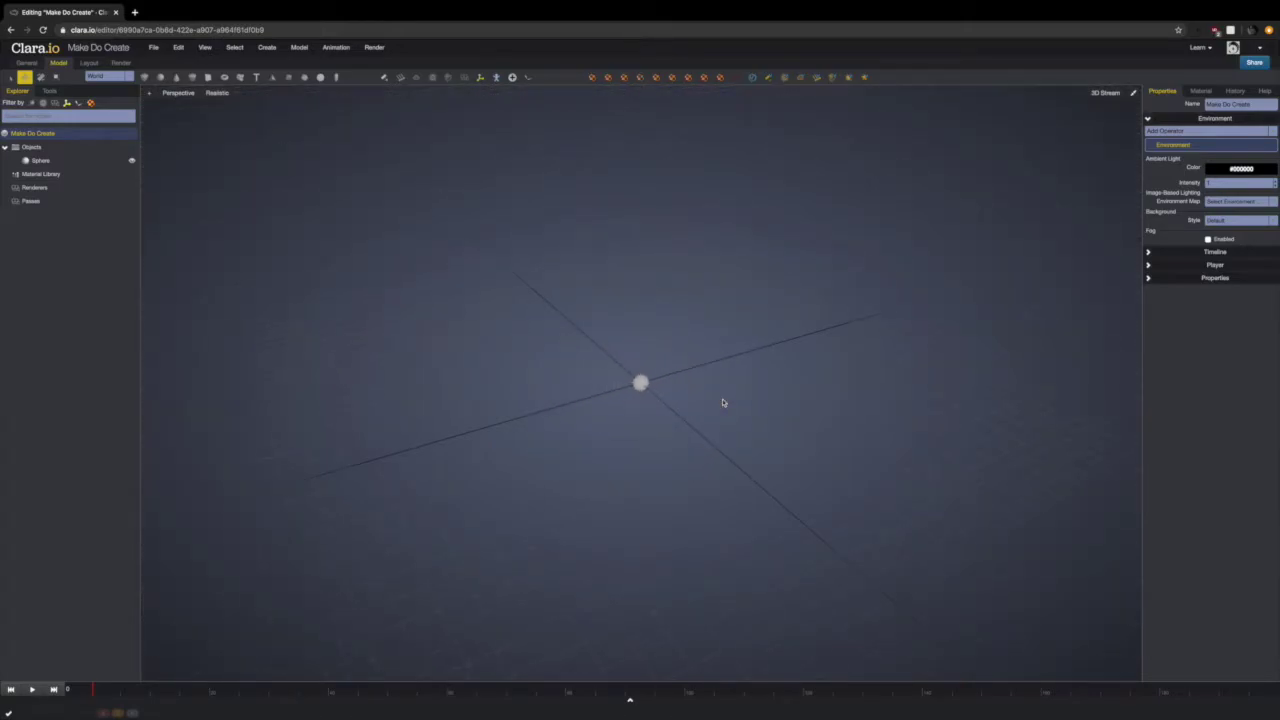
scroll(723, 403, down, 5)
scroll(723, 402, up, 5)
scroll(723, 402, up, 1)
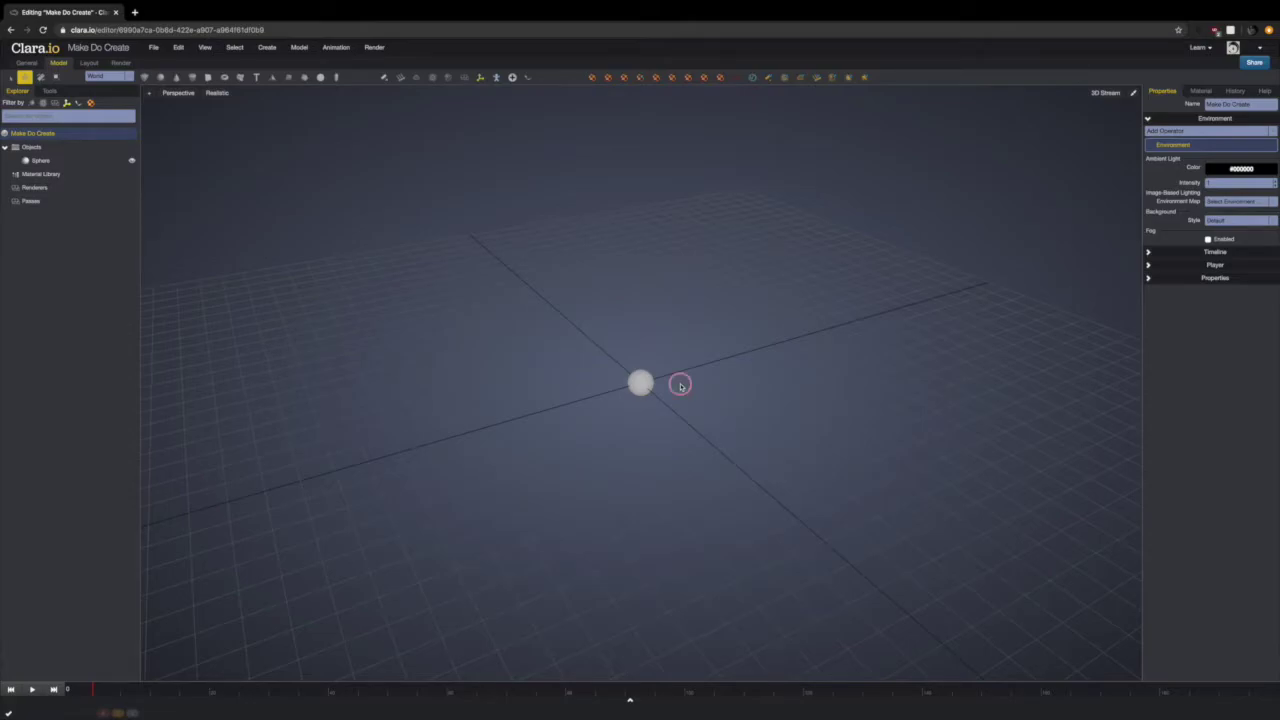
Examine the sphere from several orbit angles, including a level side view and a close-up
mouse_move(680, 385)
right_down()
mouse_move(560, 403)
mouse_move(563, 374)
mouse_move(774, 357)
mouse_move(774, 334)
mouse_move(669, 386)
right_up()
right_drag(759, 486, 670, 424)
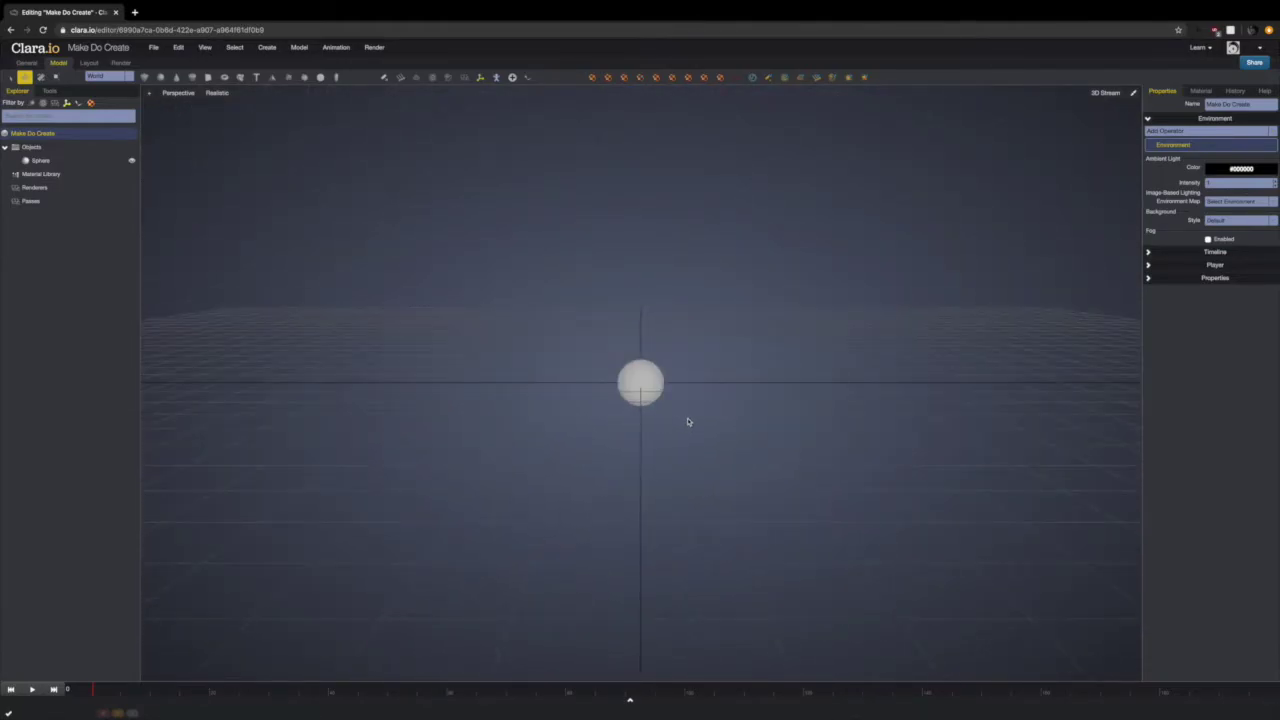
right_drag(687, 421, 387, 270)
middle_drag(387, 270, 1234, 585)
middle_drag(458, 398, 1206, 503)
middle_drag(349, 334, 1275, 389)
drag(528, 358, 370, 500)
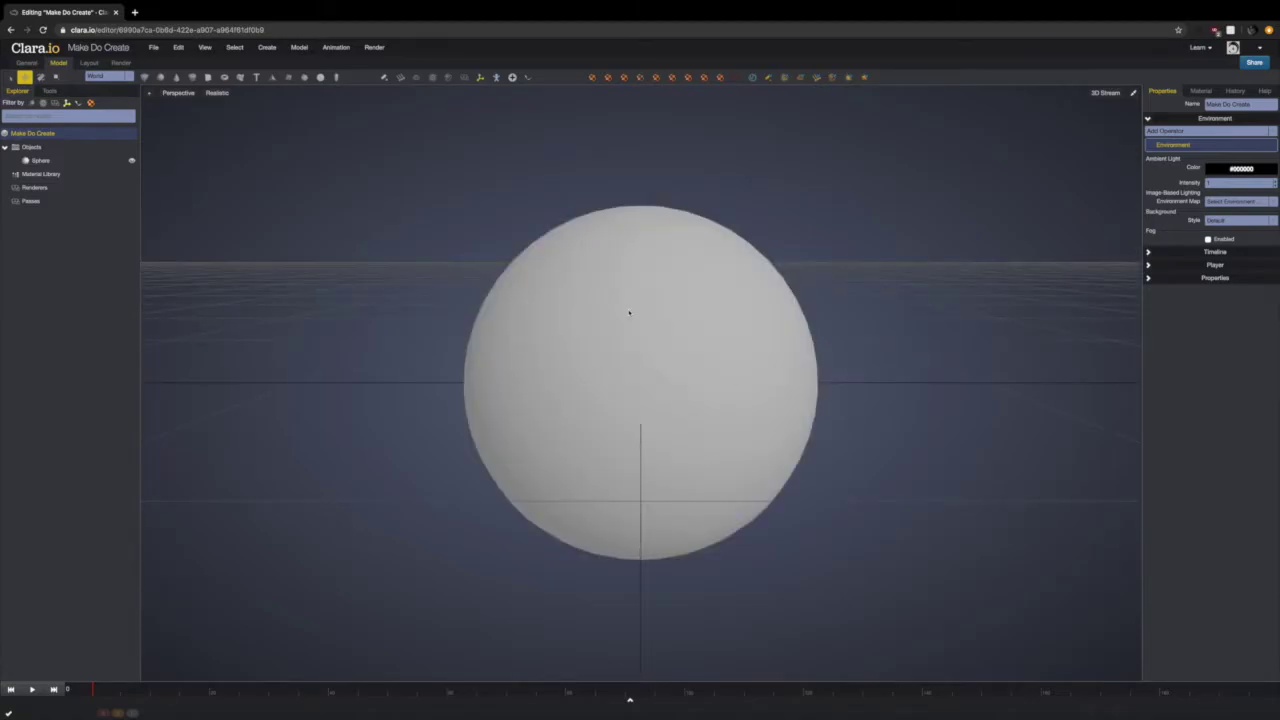
scroll(649, 372, down, 10)
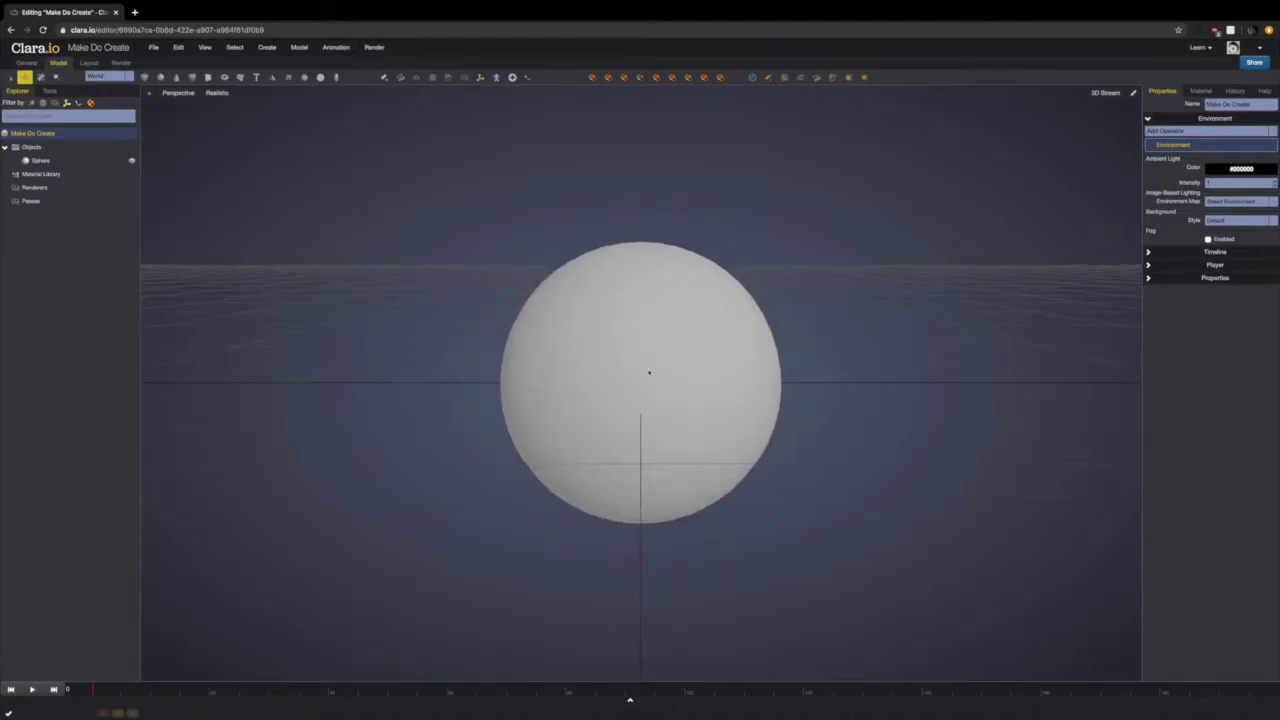
scroll(676, 379, down, 3)
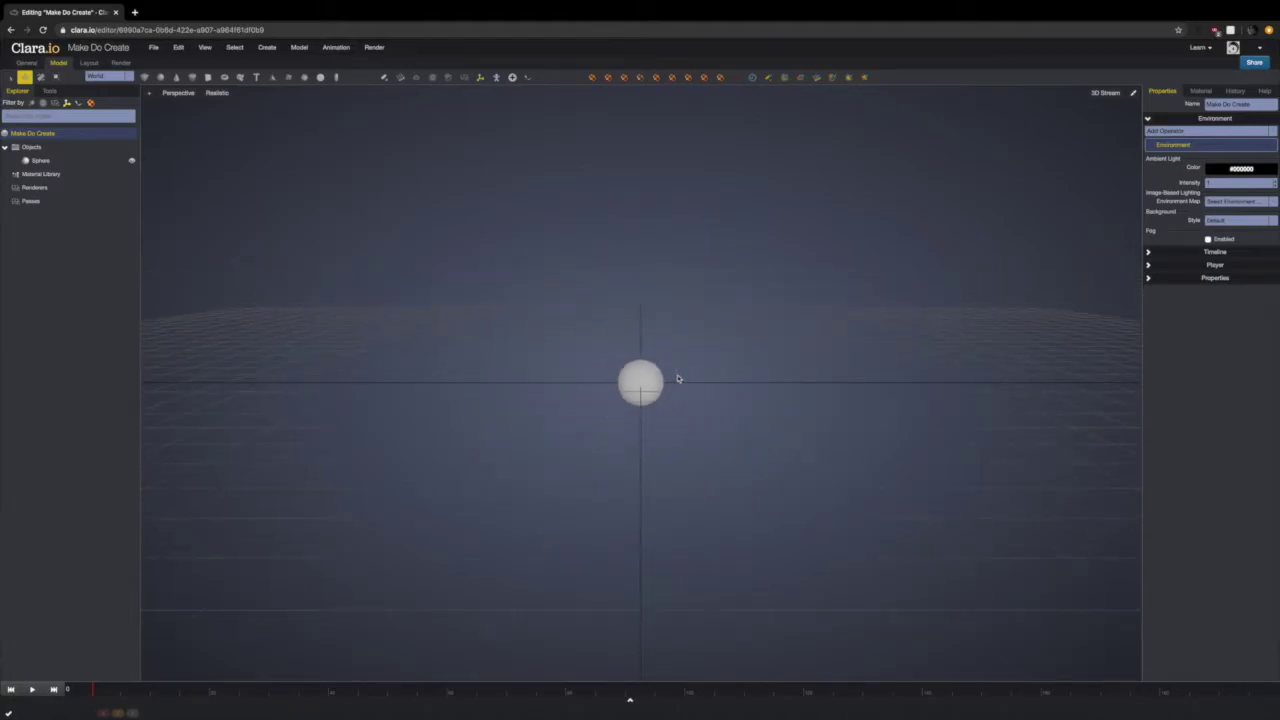
mouse_move(687, 350)
right_down()
mouse_move(684, 370)
mouse_move(691, 354)
mouse_move(677, 349)
mouse_move(711, 364)
mouse_move(743, 349)
mouse_move(700, 360)
right_up()
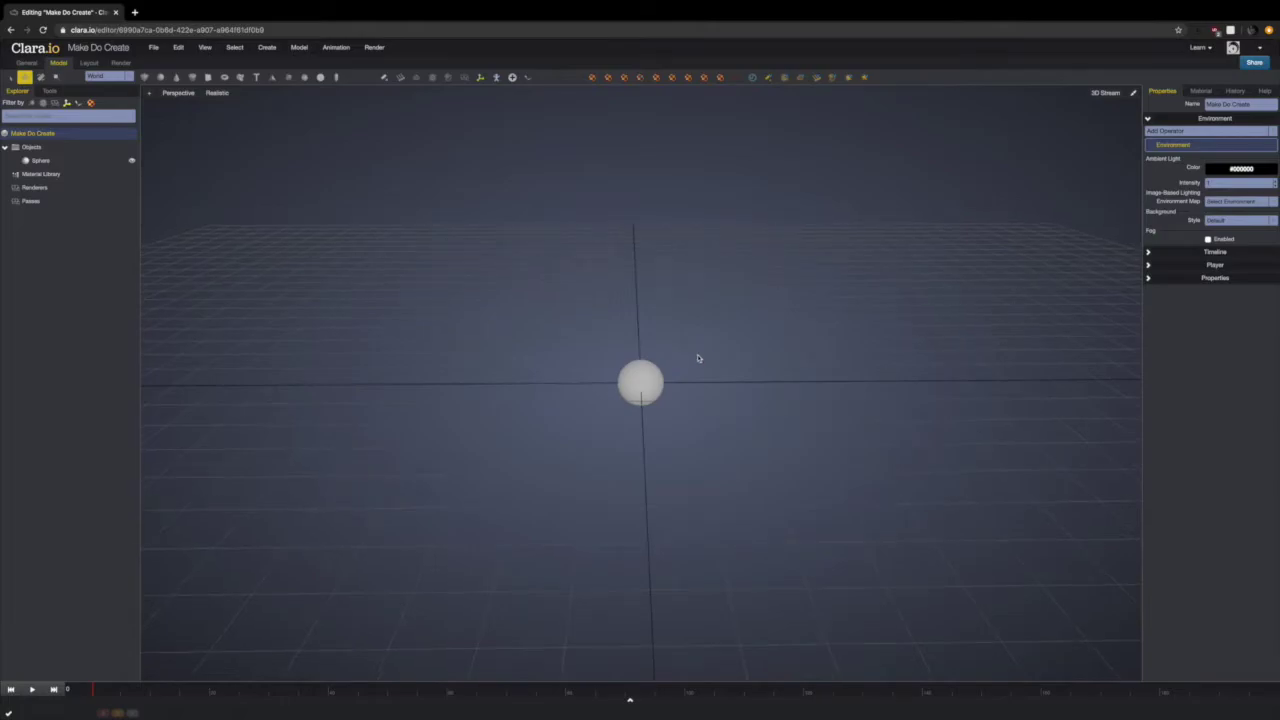
Try moving the sphere along the Z and Y axes and freely above the grid, and return it to the origin
click(650, 373)
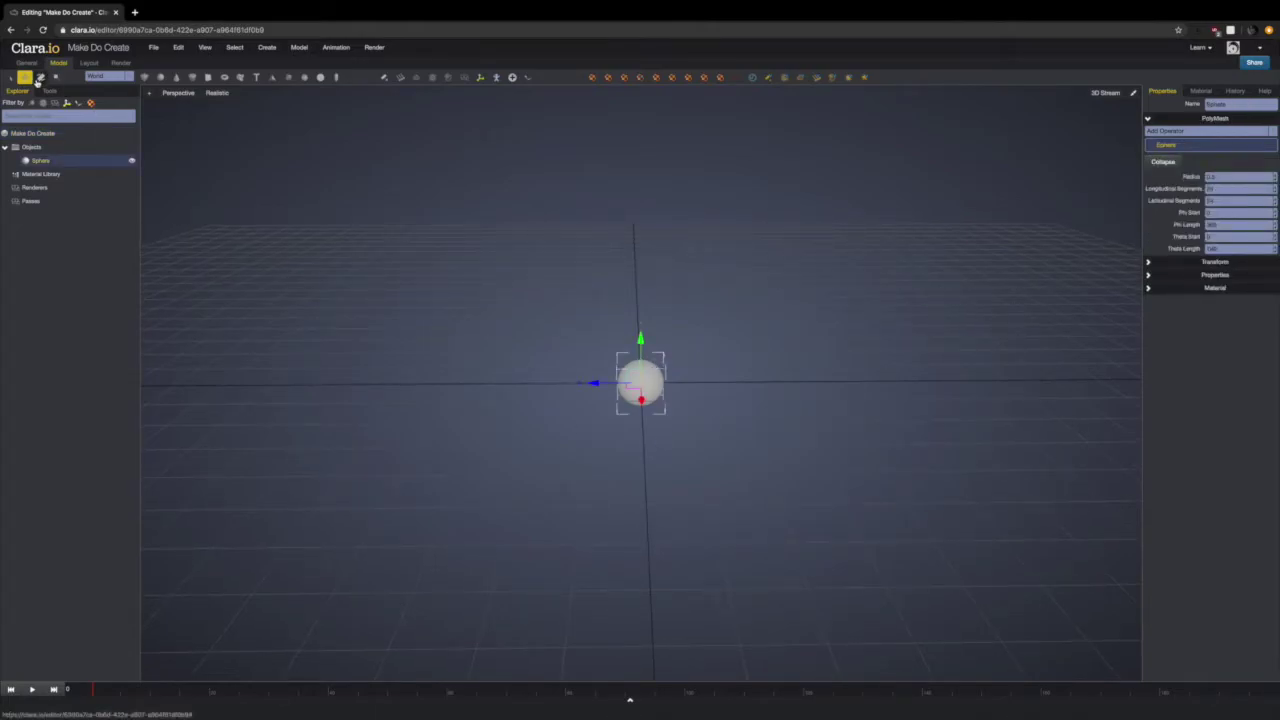
mouse_move(593, 383)
mouse_down()
mouse_move(240, 381)
mouse_move(815, 378)
mouse_move(492, 381)
mouse_move(599, 383)
mouse_up()
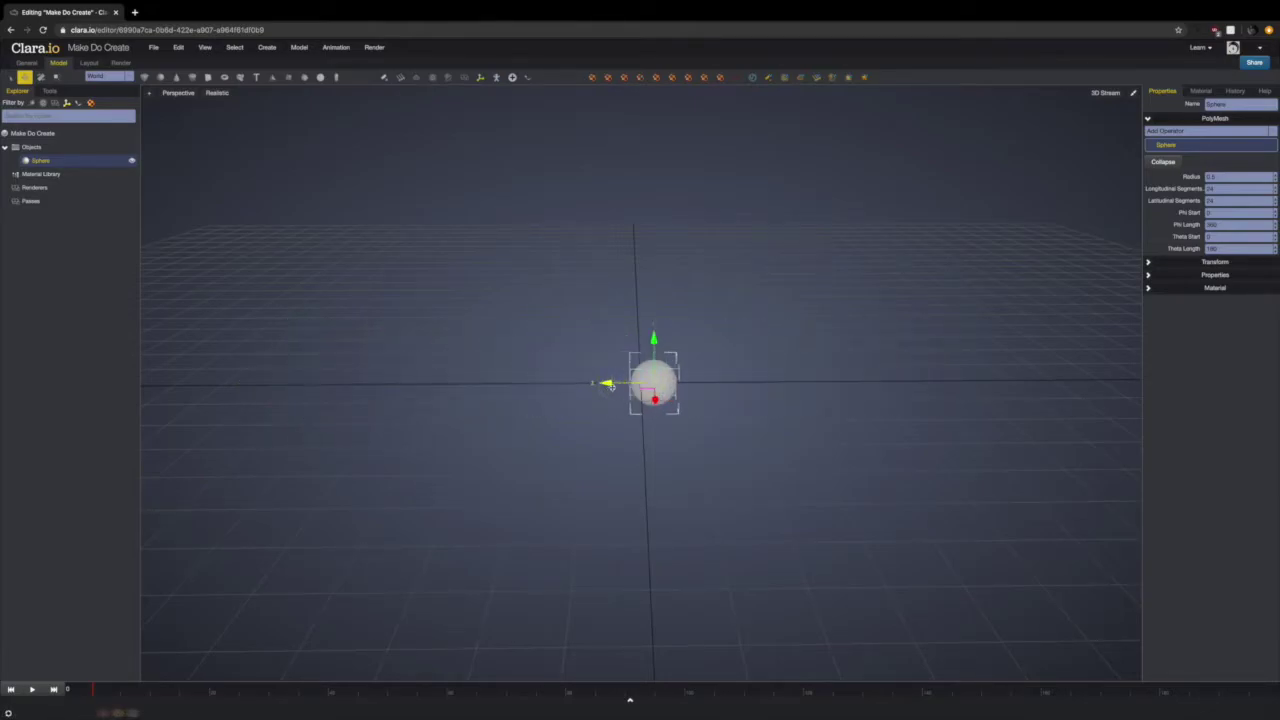
drag(654, 339, 654, 290)
scroll(755, 379, down, 3)
drag(715, 412, 764, 402)
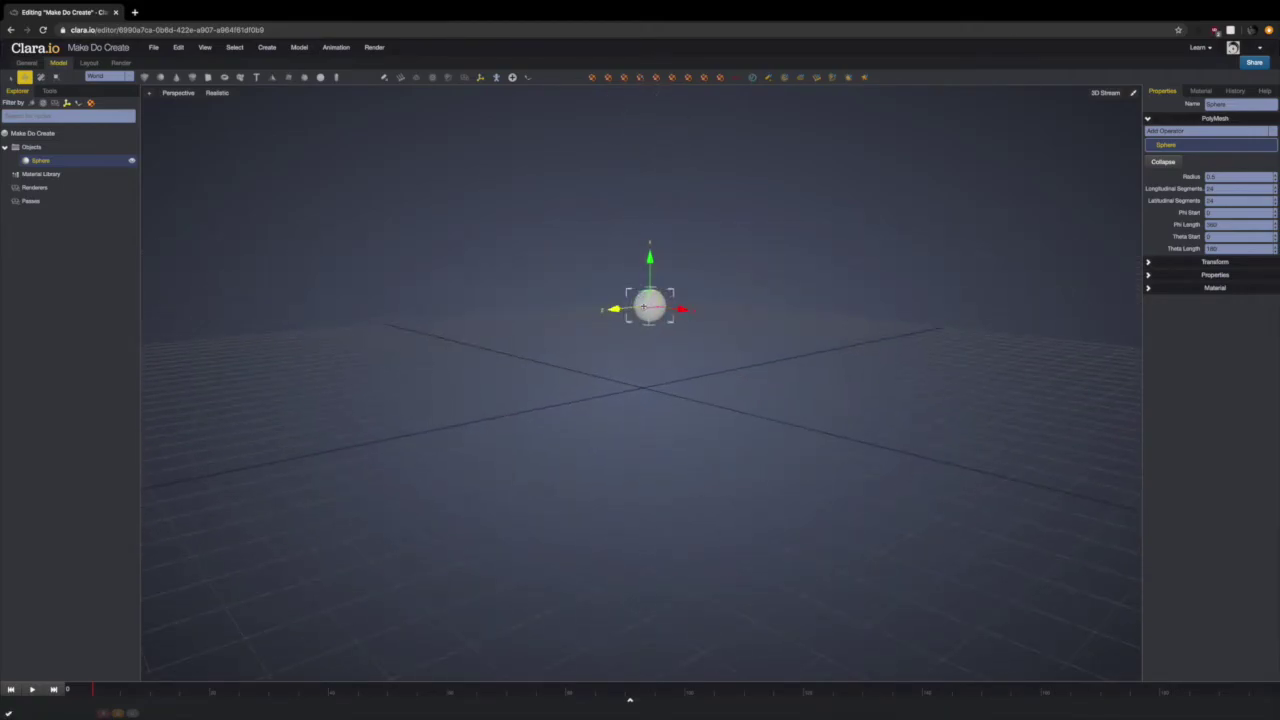
drag(647, 307, 651, 343)
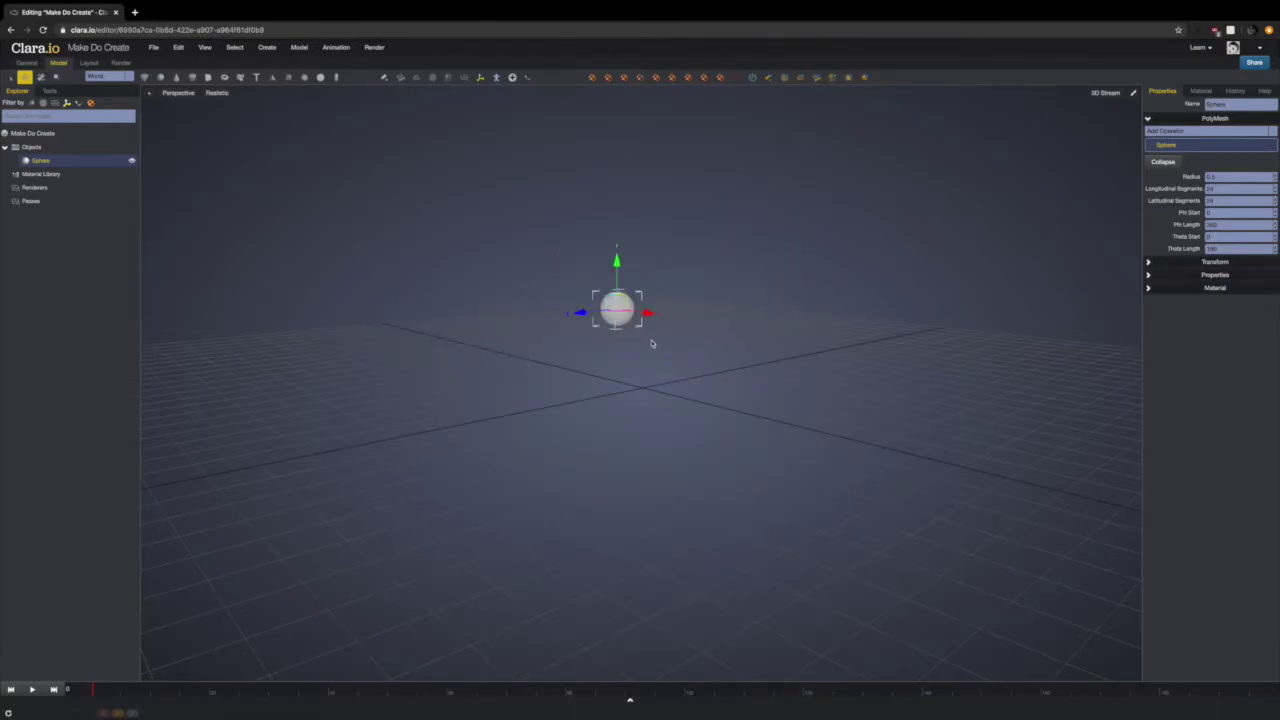
drag(741, 354, 684, 376)
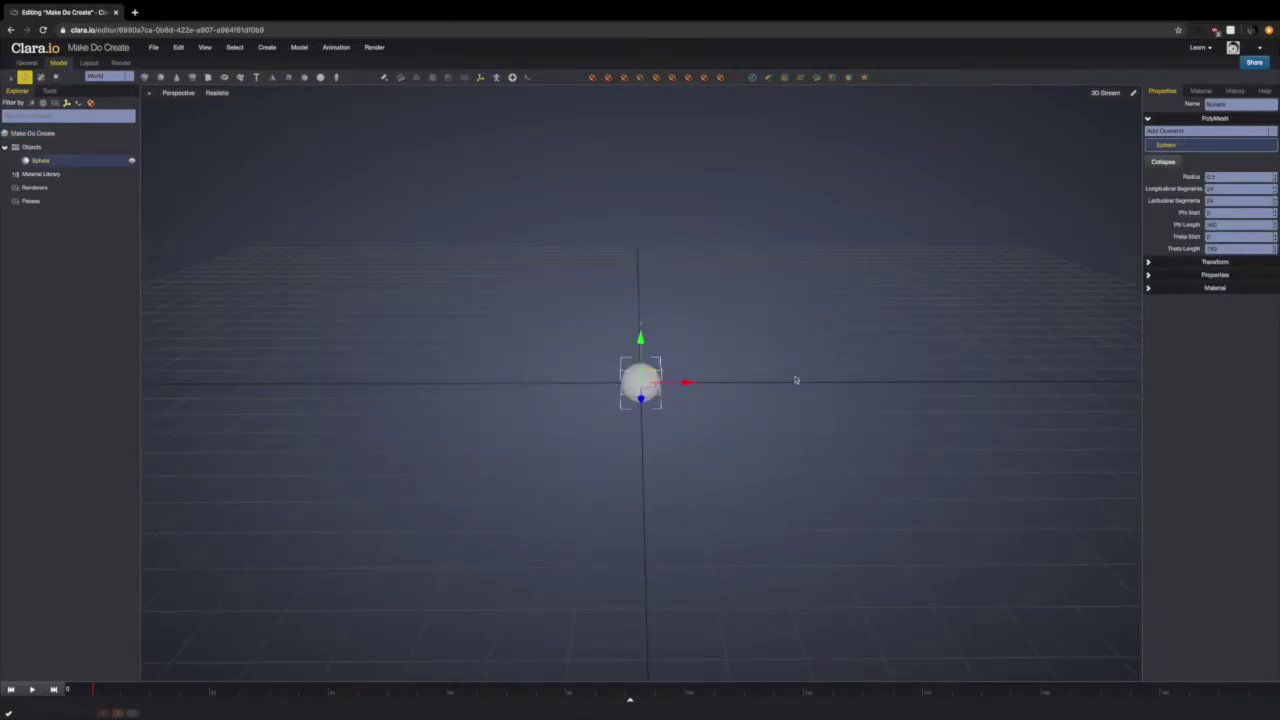
click(693, 454)
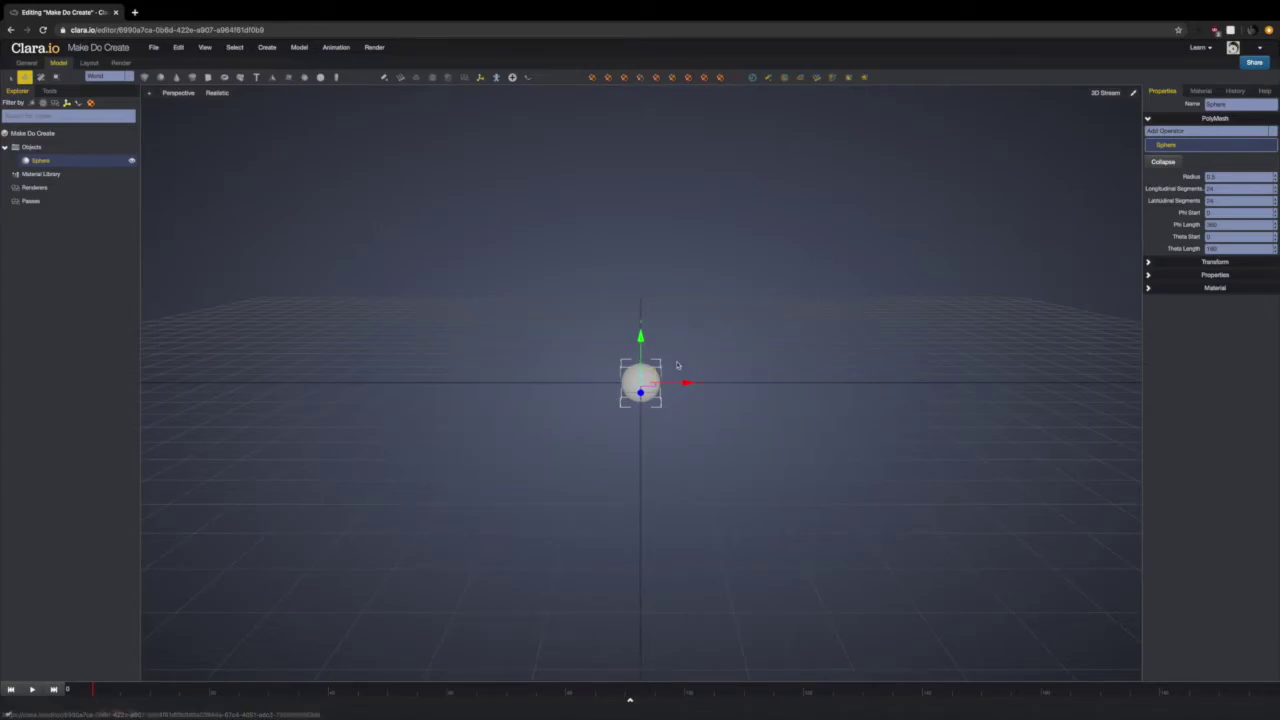
Collapse the sphere's PolyMesh settings, expand its Transform properties, and shift it along the positive X axis
click(1149, 119)
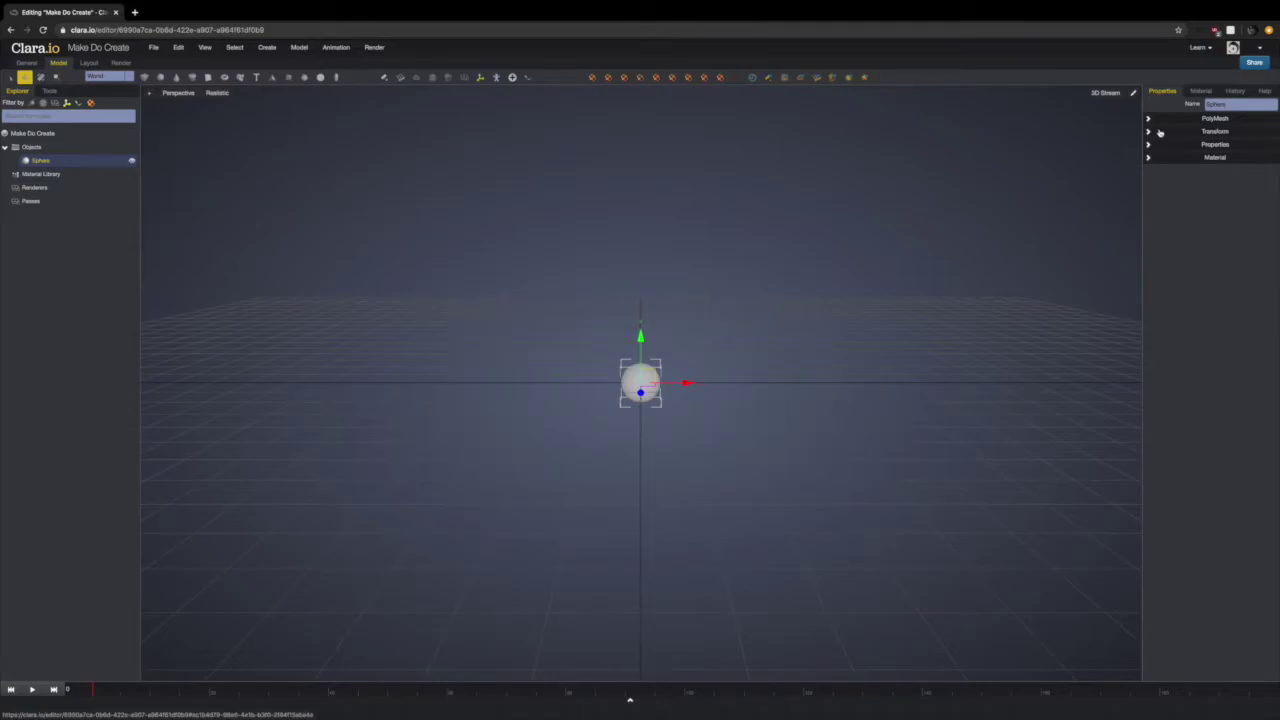
click(1148, 132)
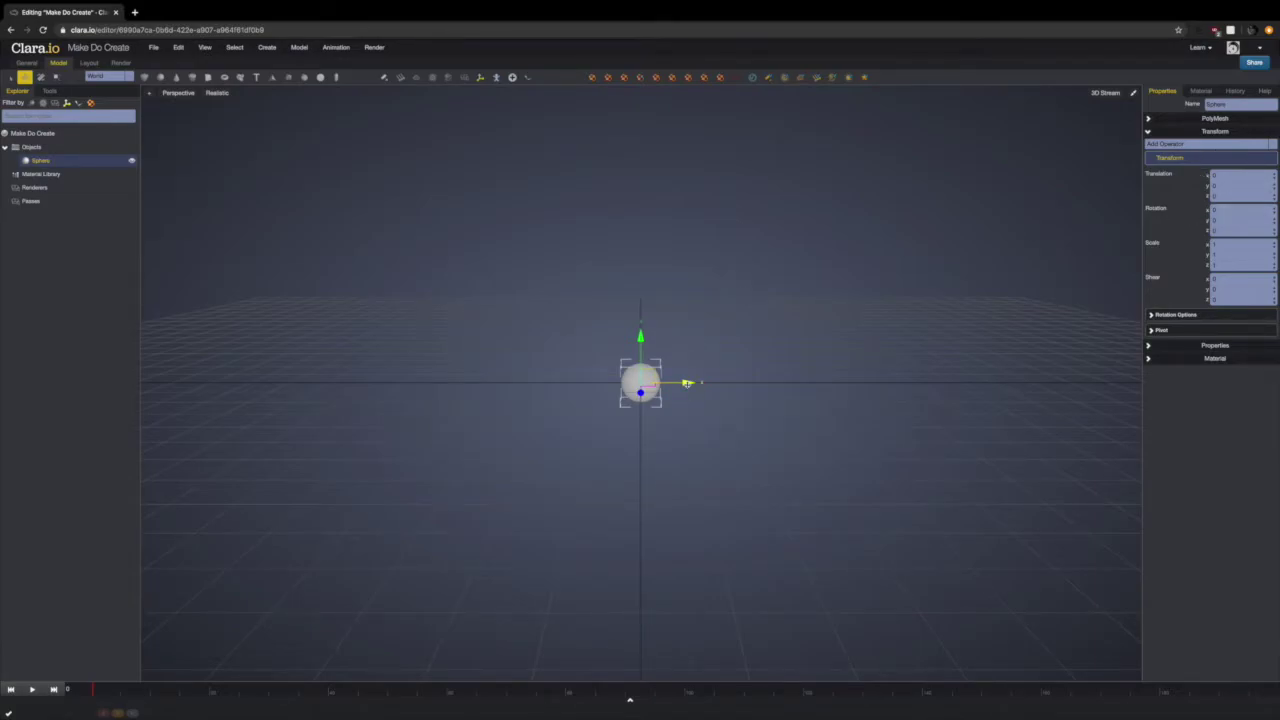
drag(688, 383, 797, 383)
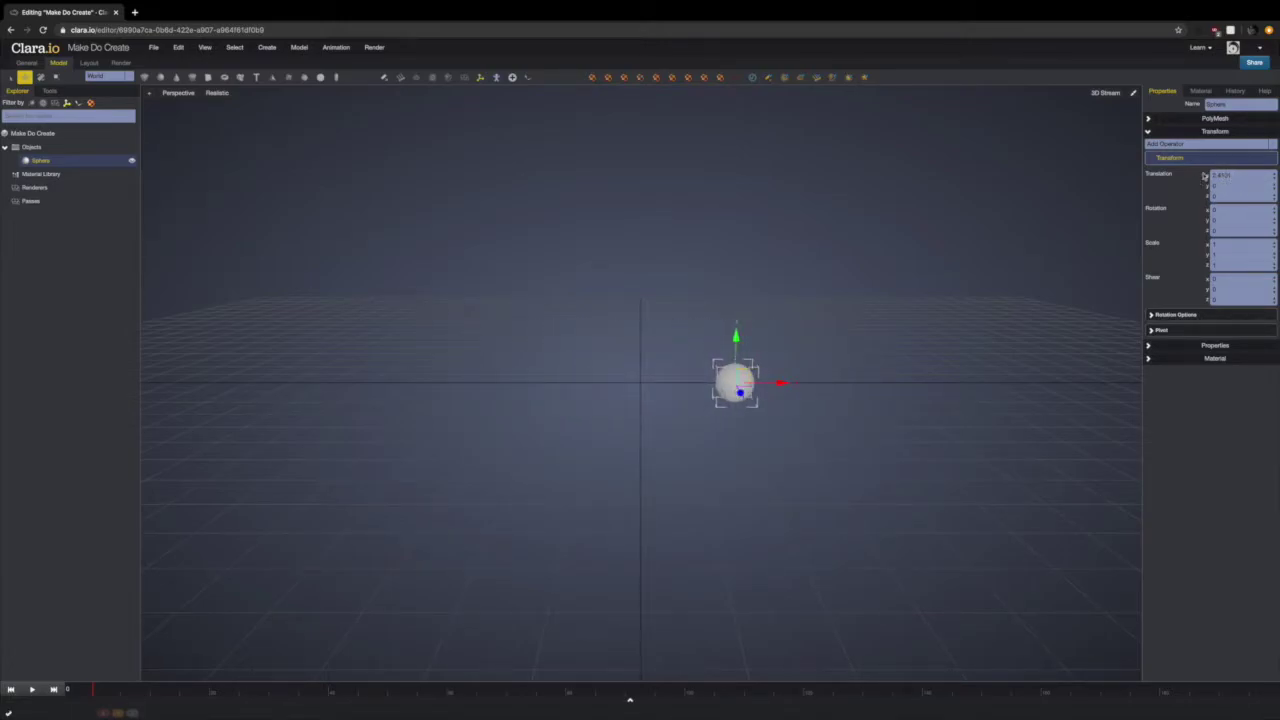
Move the sphere back to the grid centre and set its X translation to 0
drag(783, 383, 687, 380)
drag(1240, 177, 1197, 177)
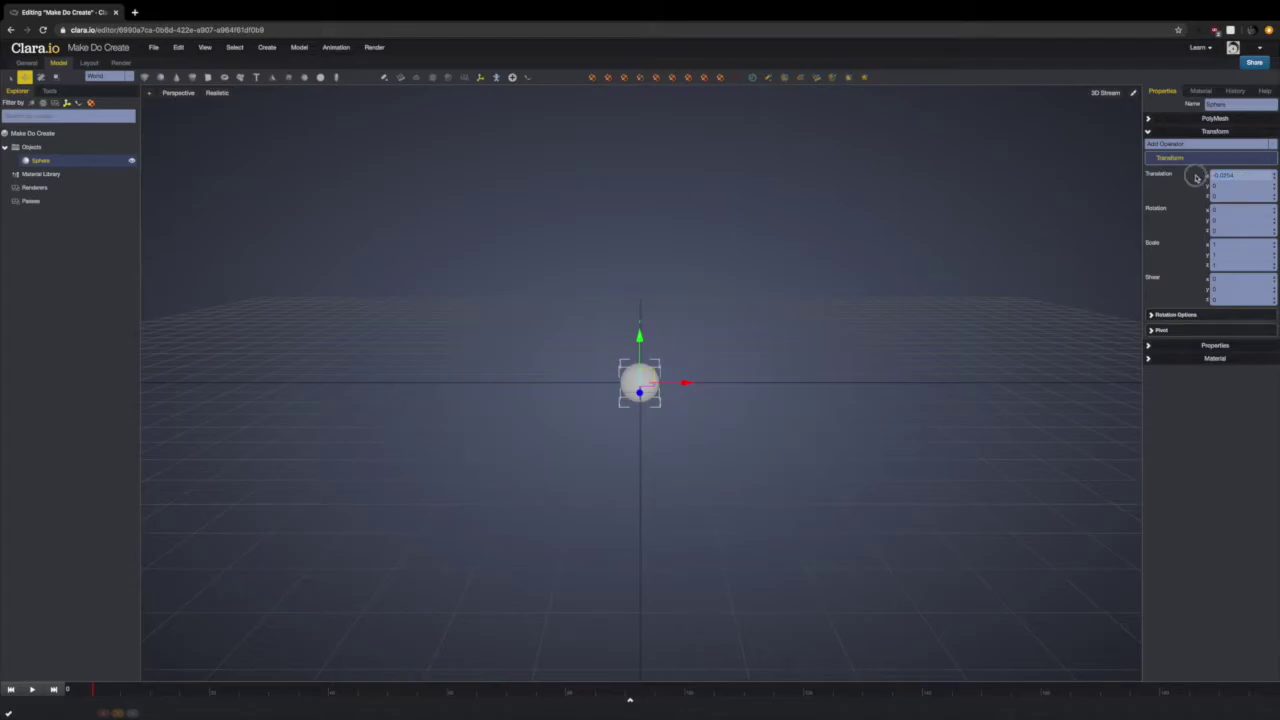
text(0)
key(Return)
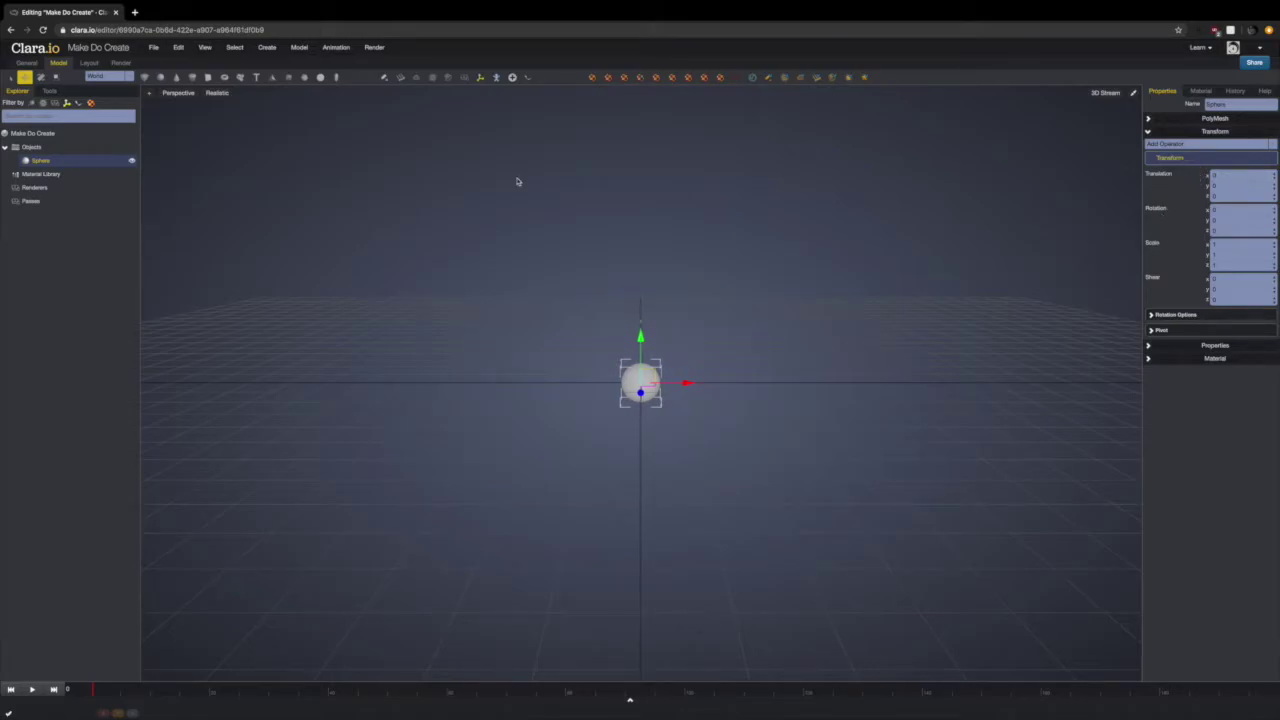
Try enlarging the sphere uniformly with the scale manipulator, and undo the scaling
click(56, 77)
drag(640, 381, 705, 345)
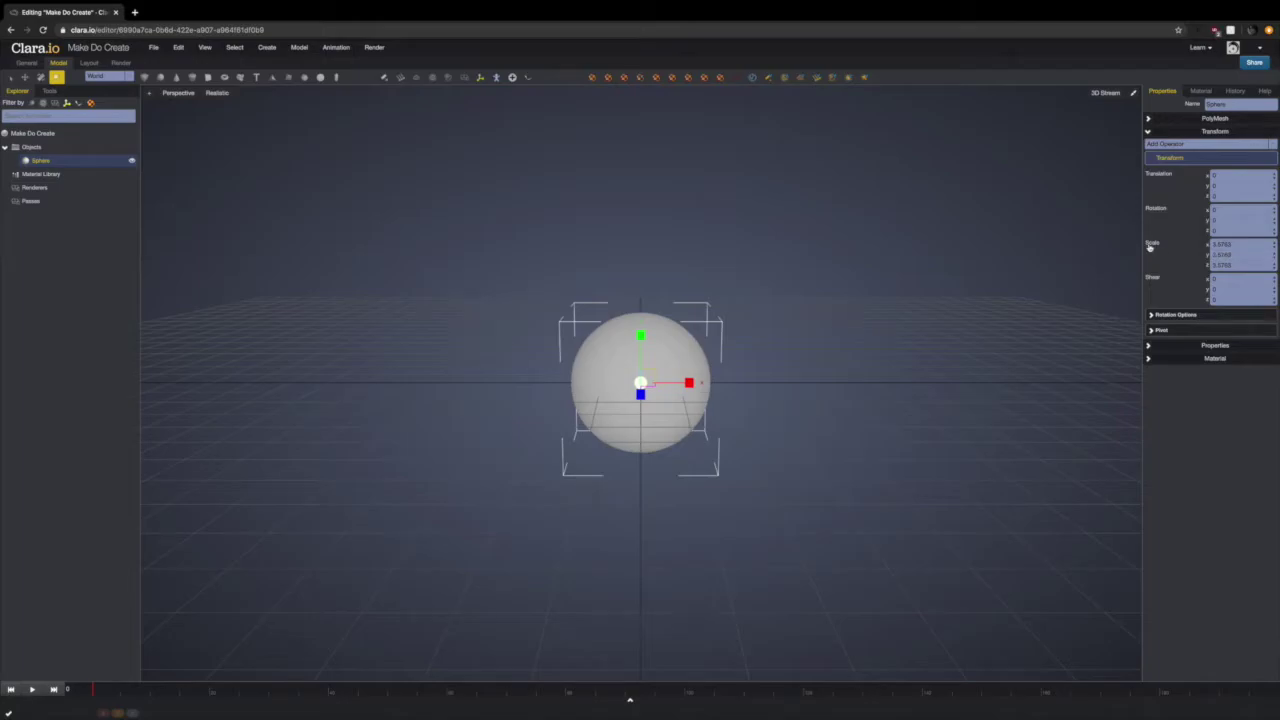
key(ctrl+z)
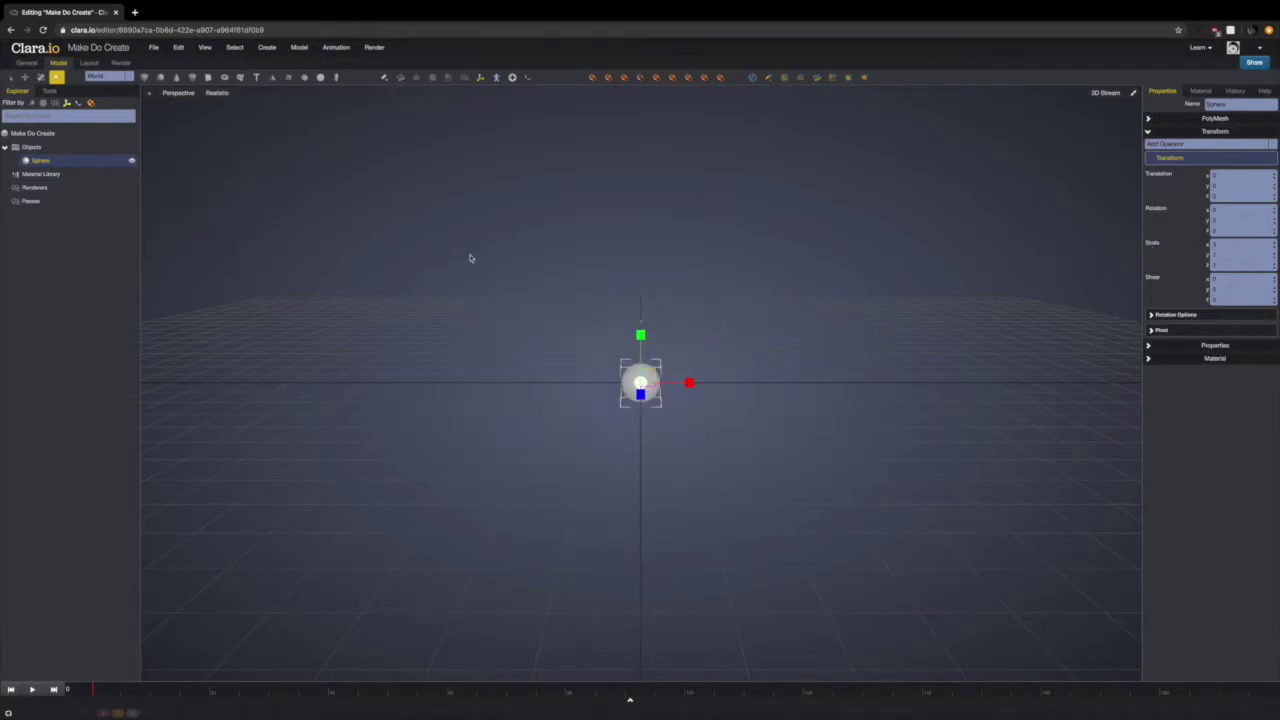
Key the sphere's translation at frame 0, shift it along positive X to about 5.7, and key its translation at frame 10
key(w)
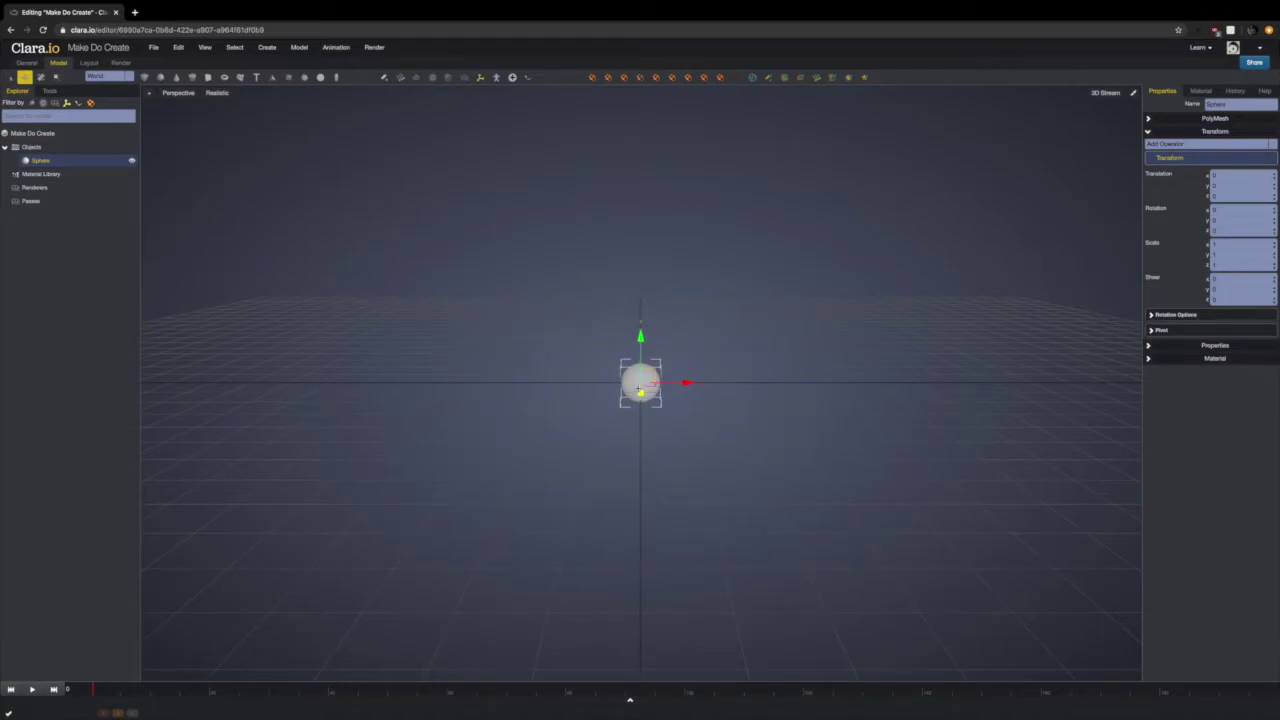
click(1160, 179)
drag(87, 689, 116, 695)
drag(115, 688, 150, 692)
drag(686, 382, 834, 383)
click(1160, 175)
Play the animation from frame 0 and step between the two keyframes to examine the sphere's motion
click(163, 689)
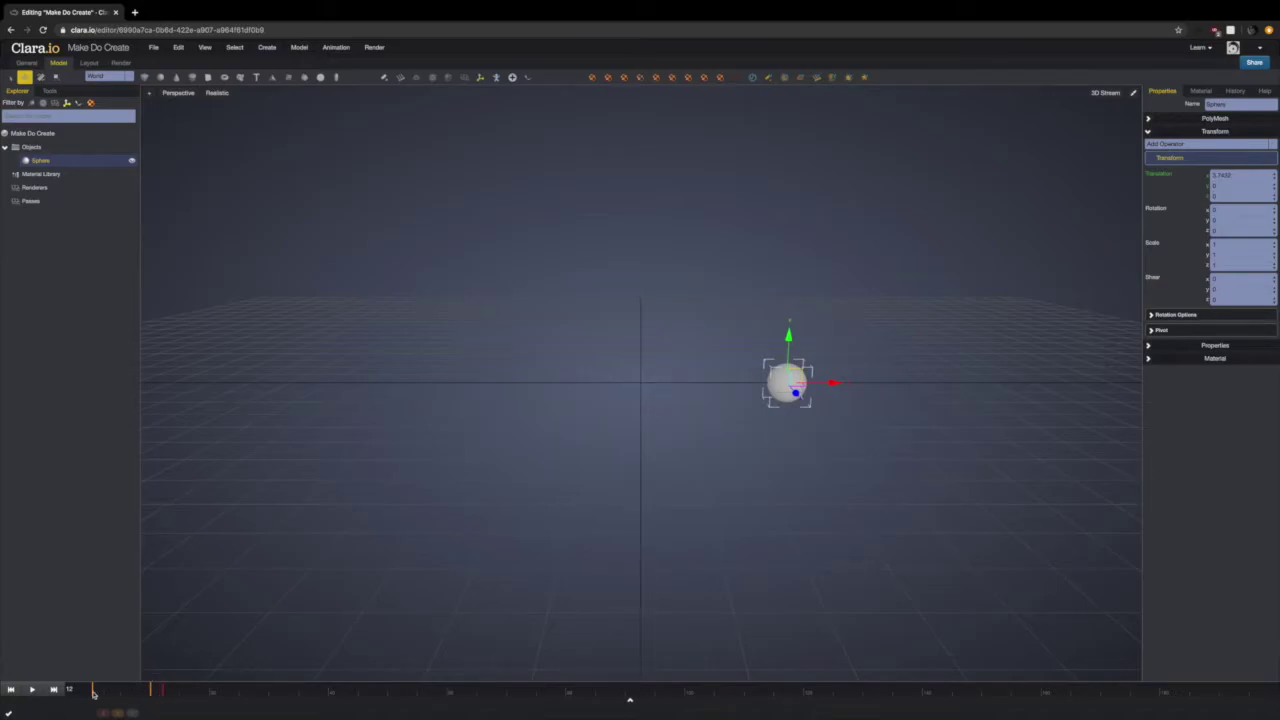
click(10, 690)
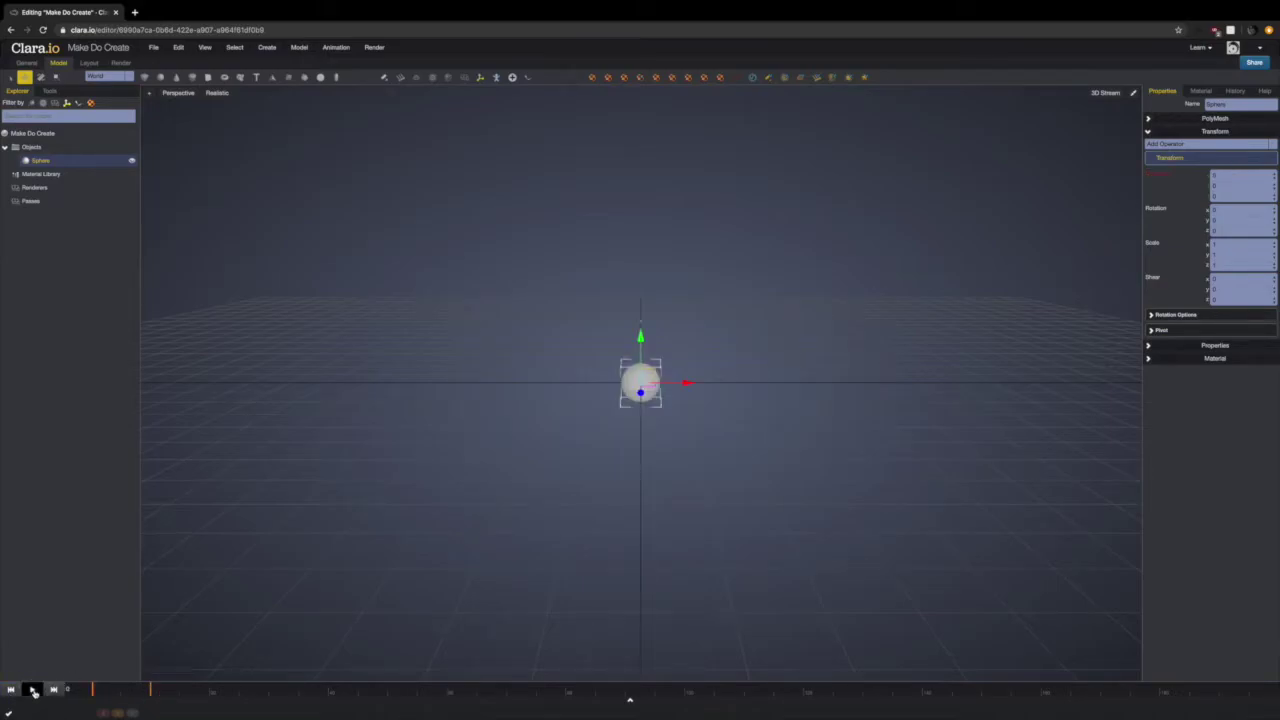
click(32, 690)
click(32, 690)
click(93, 692)
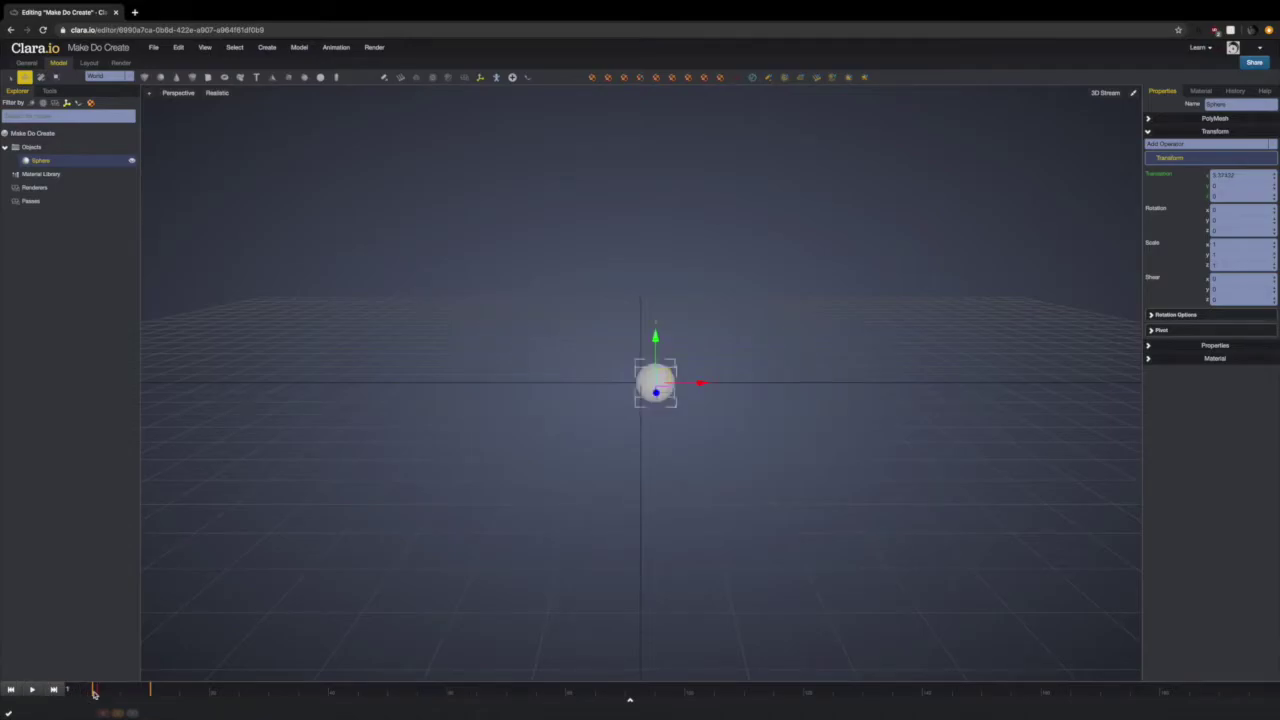
click(91, 692)
click(148, 691)
click(93, 691)
click(31, 690)
drag(125, 691, 110, 689)
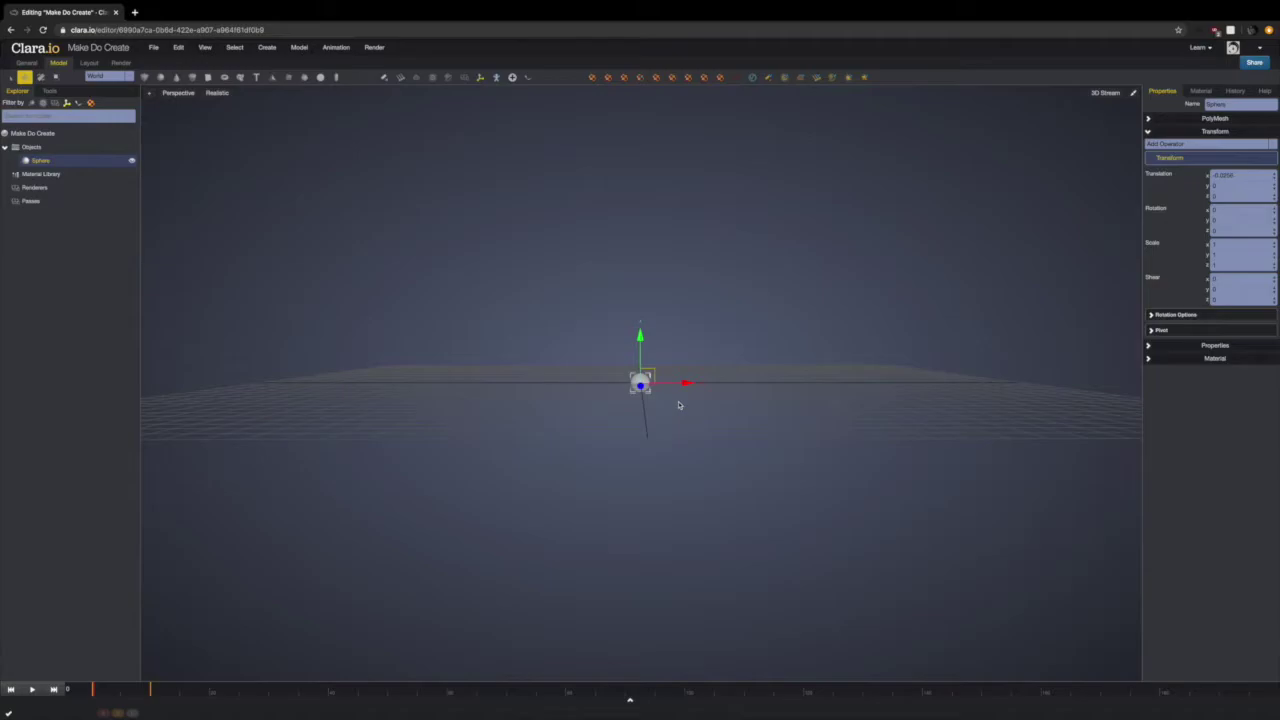
Place the sphere high above the negative X end of the grid, at X about -17.4, as its frame 0 starting position
middle_drag(679, 405, 678, 495)
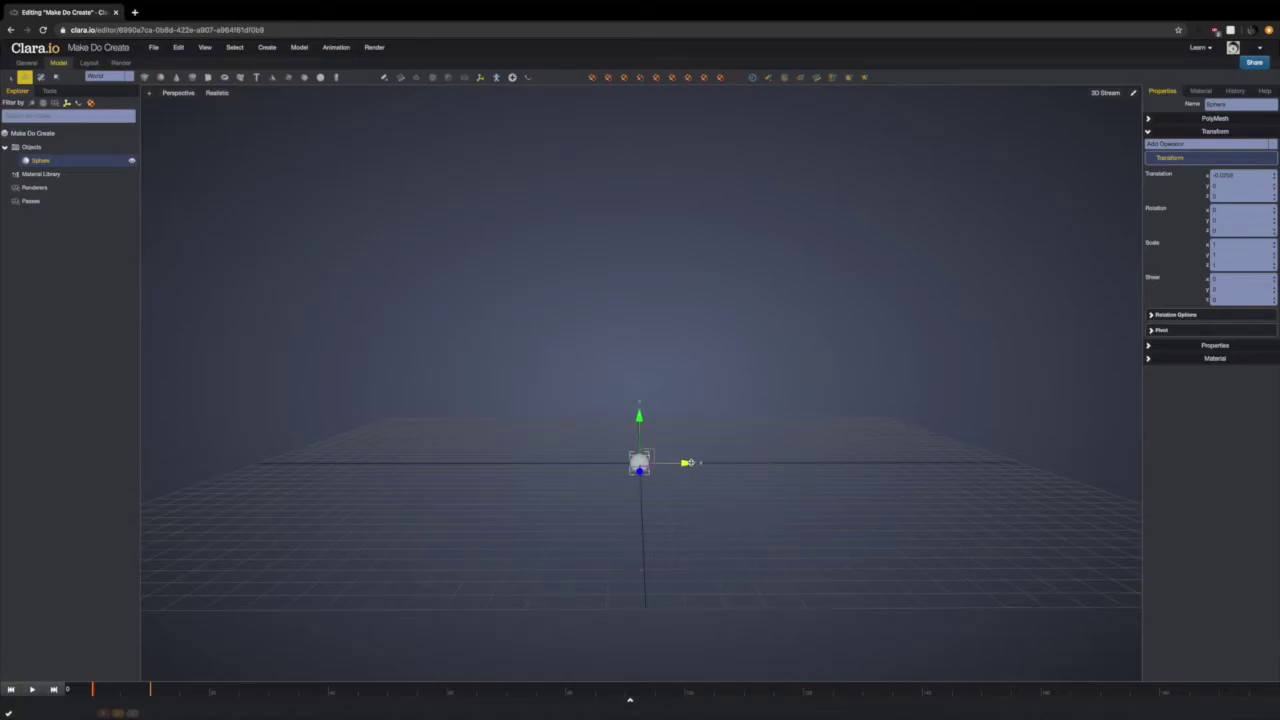
drag(689, 462, 260, 462)
drag(304, 400, 303, 208)
click(388, 278)
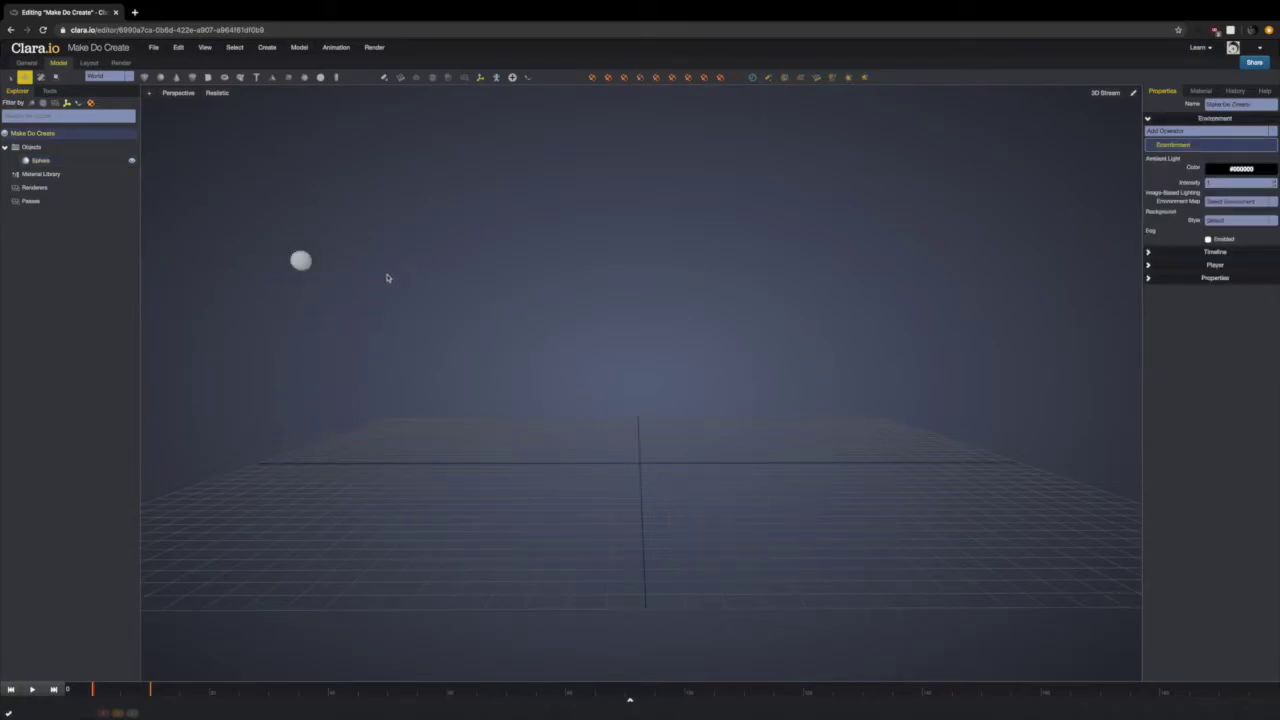
click(301, 263)
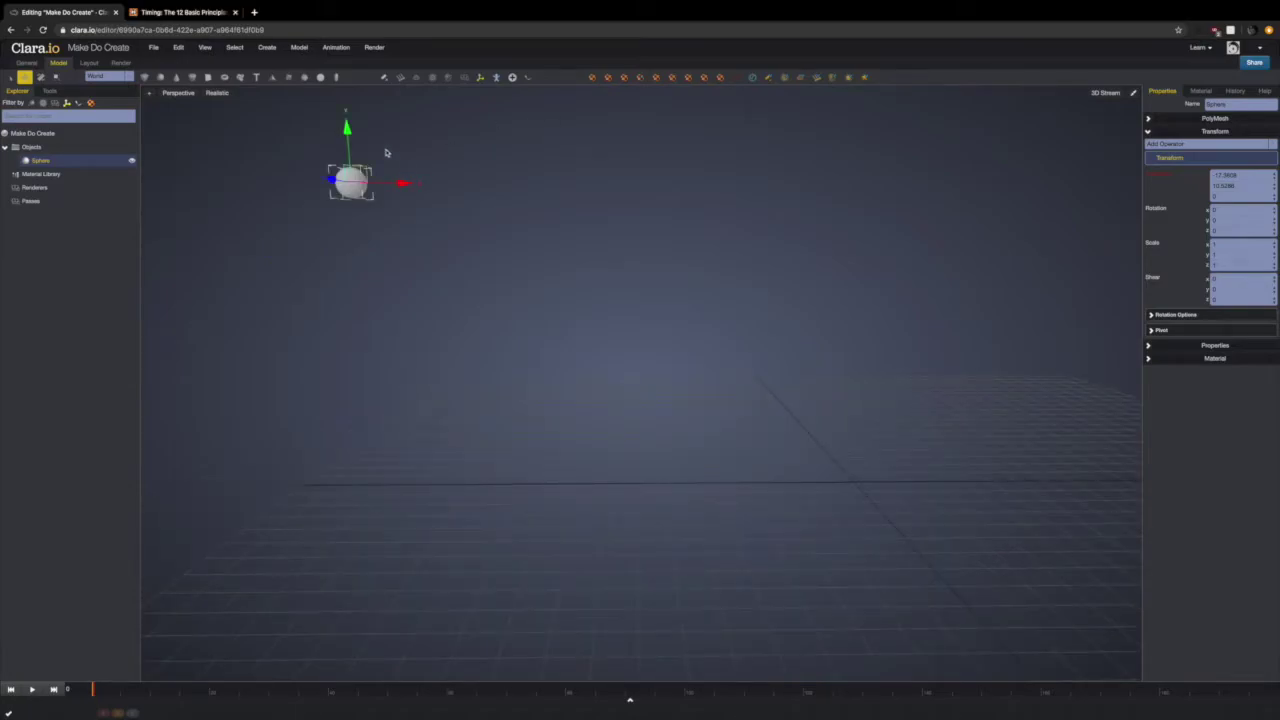
drag(300, 228, 437, 212)
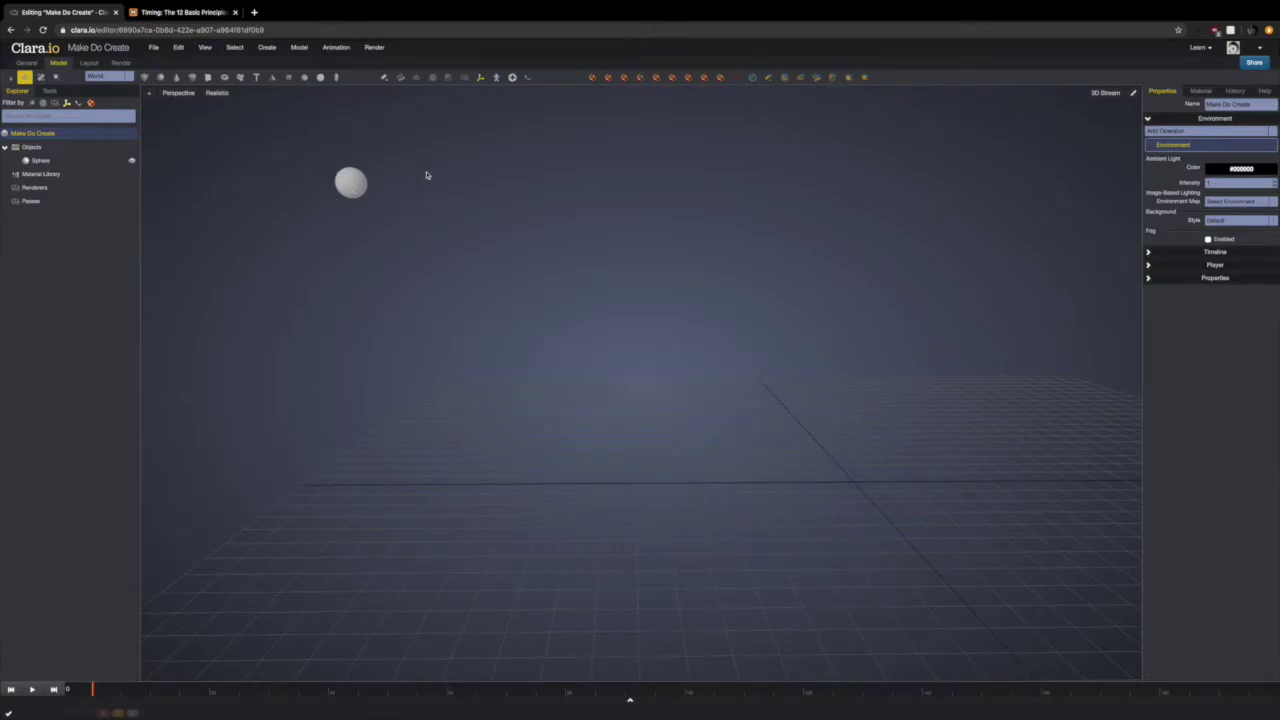
At frame 7, lower the sphere to the grid and move it along positive X to about -14
drag(93, 690, 133, 692)
drag(138, 691, 131, 692)
click(349, 184)
drag(347, 126, 369, 422)
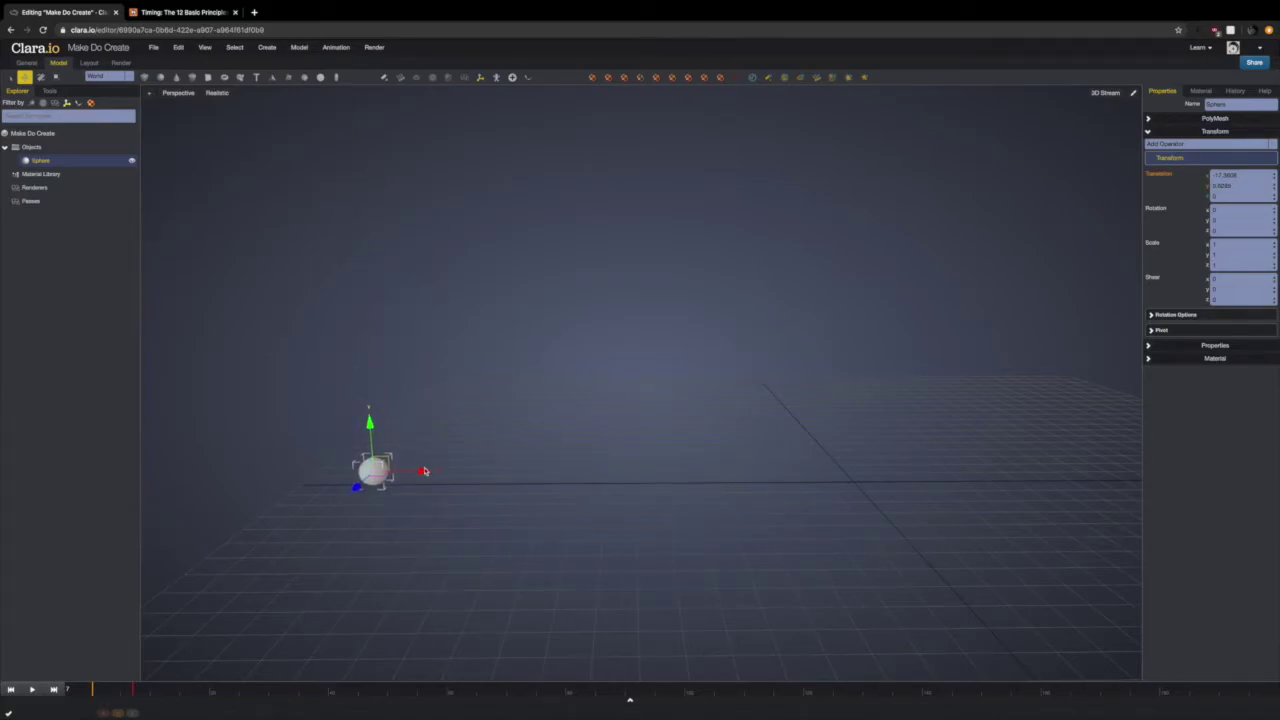
drag(424, 469, 519, 463)
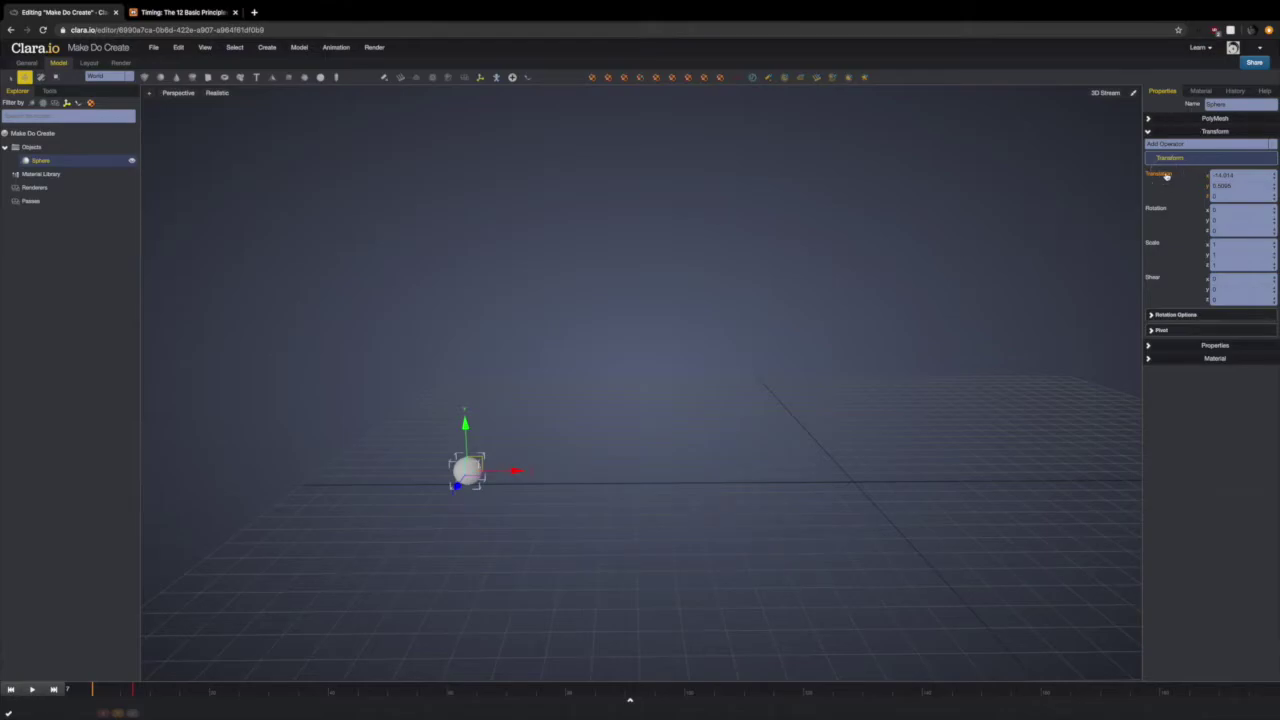
At frame 12, move the sphere to X about -13, raise it to Y about 3.3, and key its translation
drag(118, 692, 162, 692)
drag(516, 470, 548, 472)
drag(498, 424, 488, 347)
click(1163, 176)
click(32, 690)
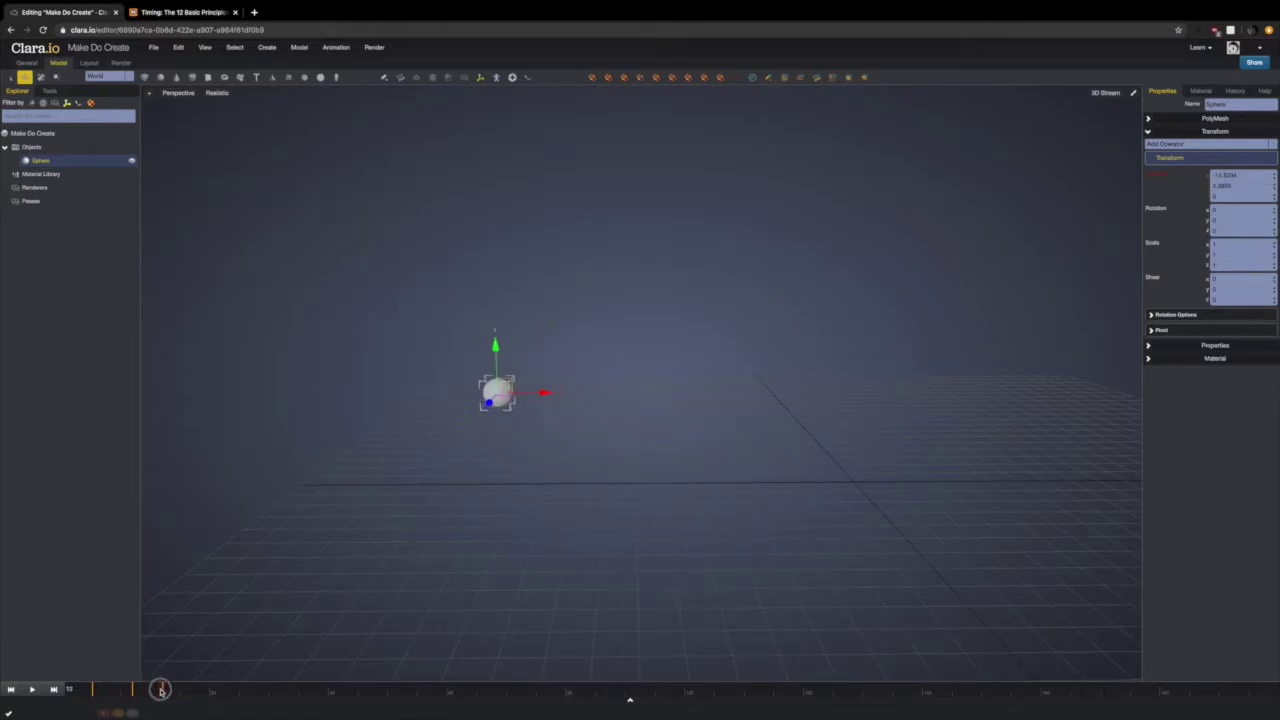
At frame 17, move the sphere to X about -12.2, lower it back to the grid, and key its translation
drag(160, 690, 190, 694)
drag(545, 386, 563, 391)
drag(513, 343, 519, 418)
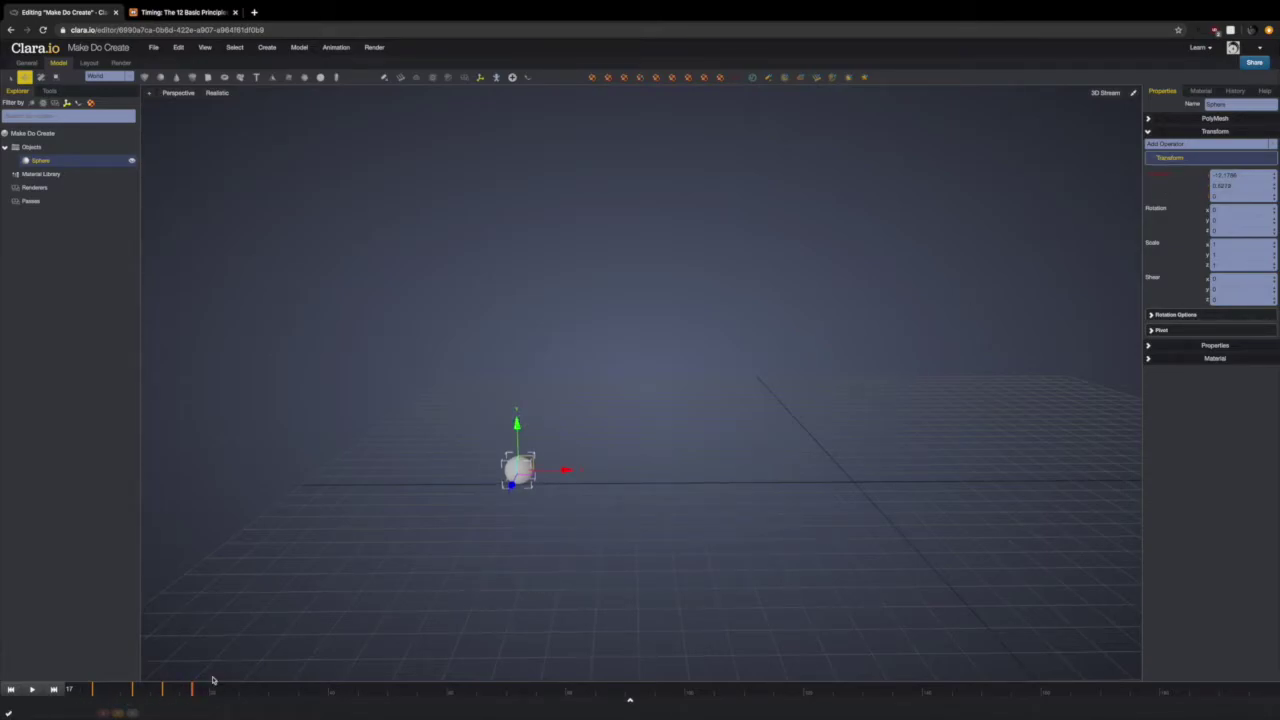
click(14, 693)
Raise the sphere's bounce peak at frame 12 and shift its frame 17 landing along X to about -11
drag(106, 692, 164, 690)
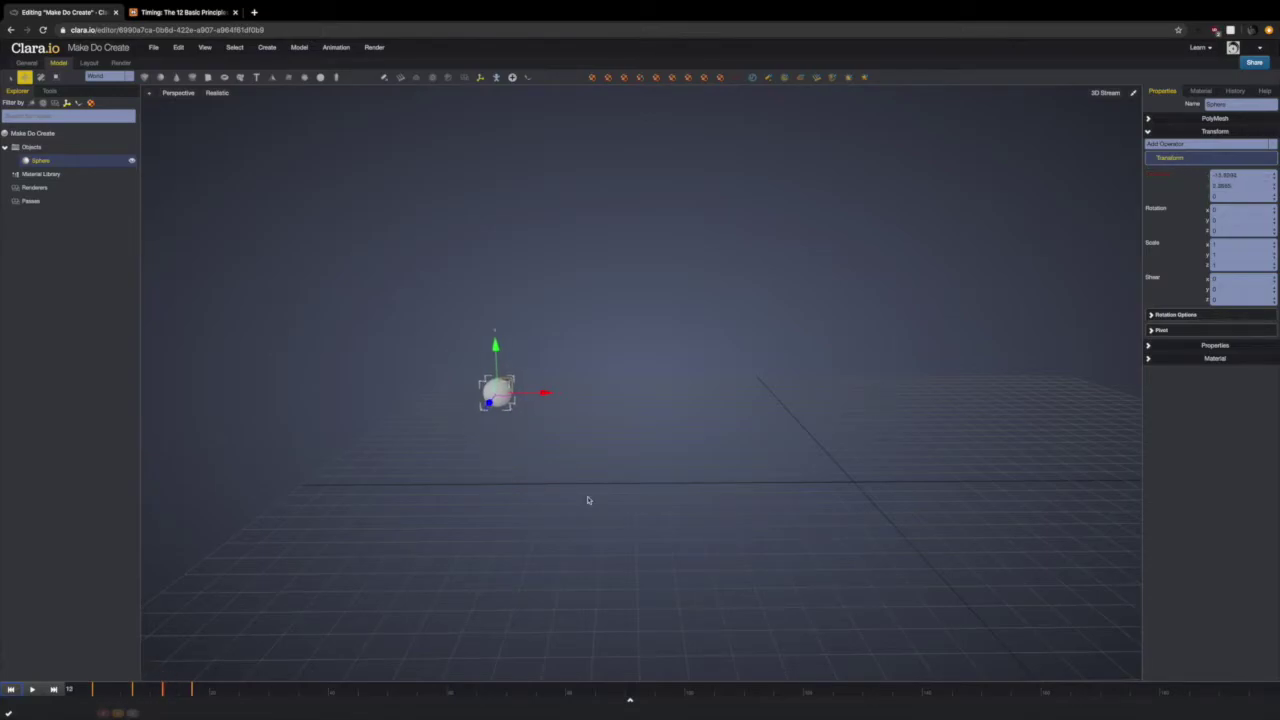
drag(495, 346, 493, 308)
drag(113, 689, 193, 693)
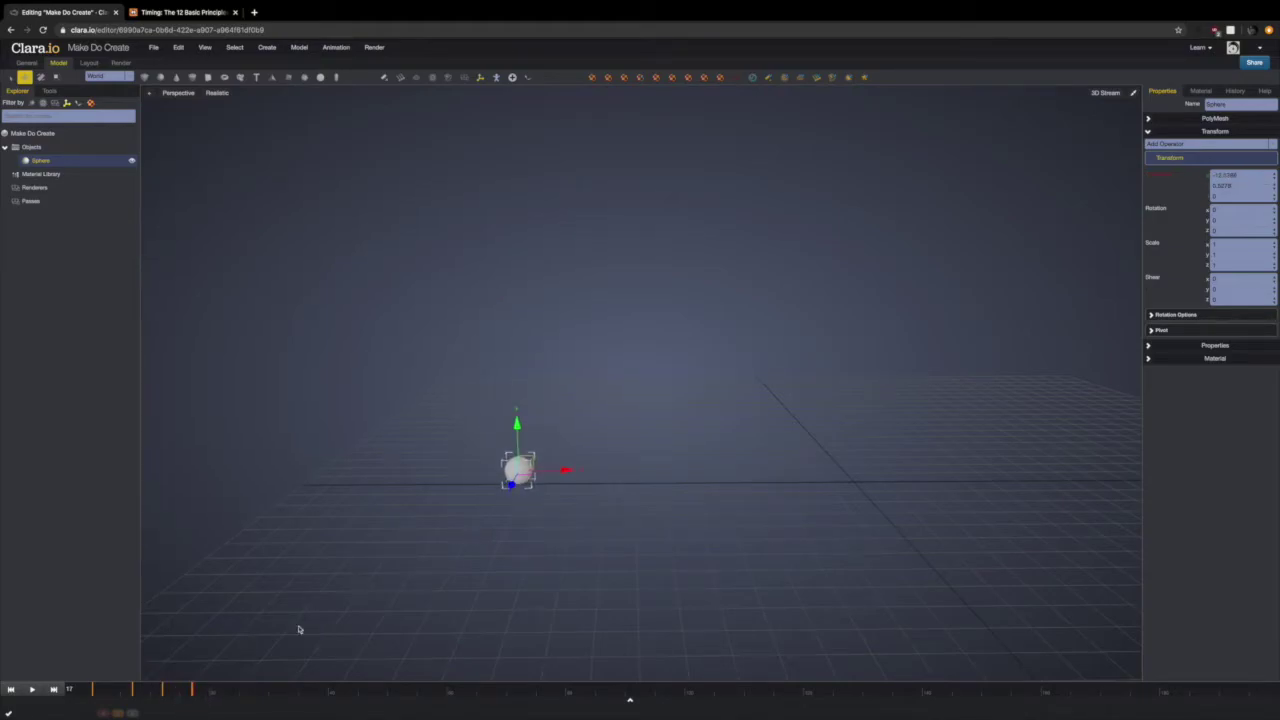
drag(565, 469, 598, 473)
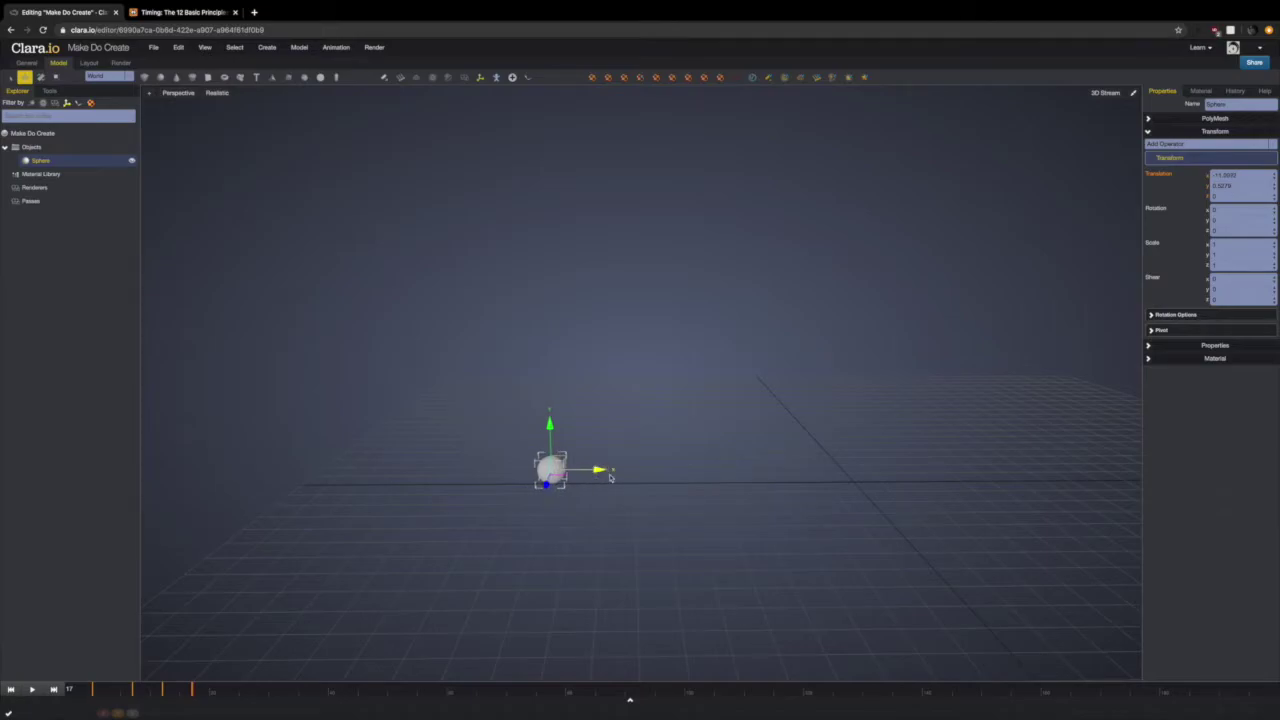
mouse_move(185, 694)
mouse_down()
mouse_move(91, 689)
mouse_move(203, 683)
mouse_move(91, 683)
mouse_move(191, 680)
mouse_up()
At frame 21, move the sphere to X about -9.2, raise it to Y about 4, and key its translation
drag(195, 693, 215, 691)
mouse_move(215, 691)
click(280, 690)
click(281, 692)
click(198, 691)
mouse_move(199, 691)
mouse_down()
mouse_move(234, 691)
mouse_move(215, 690)
mouse_up()
drag(598, 468, 648, 469)
drag(599, 424, 595, 328)
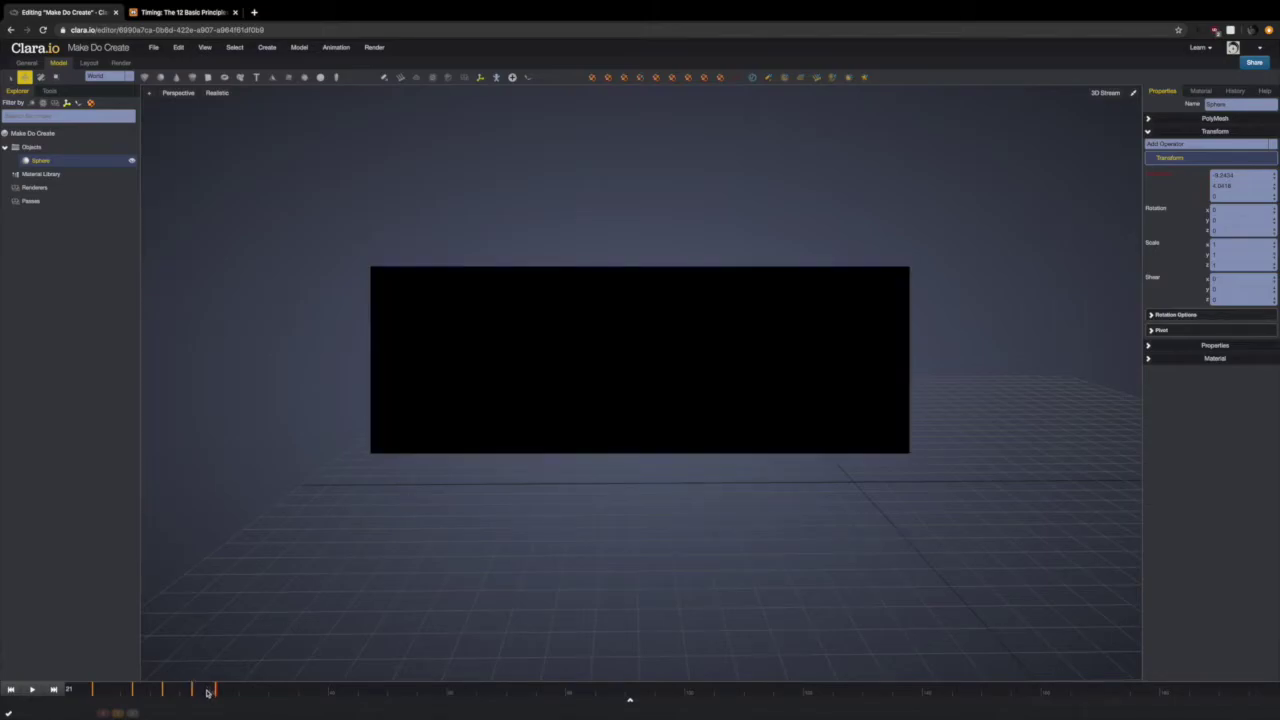
Scrub back through the timeline to frame 0 and forward to the last keyframe to examine the bounce timing
drag(208, 692, 111, 695)
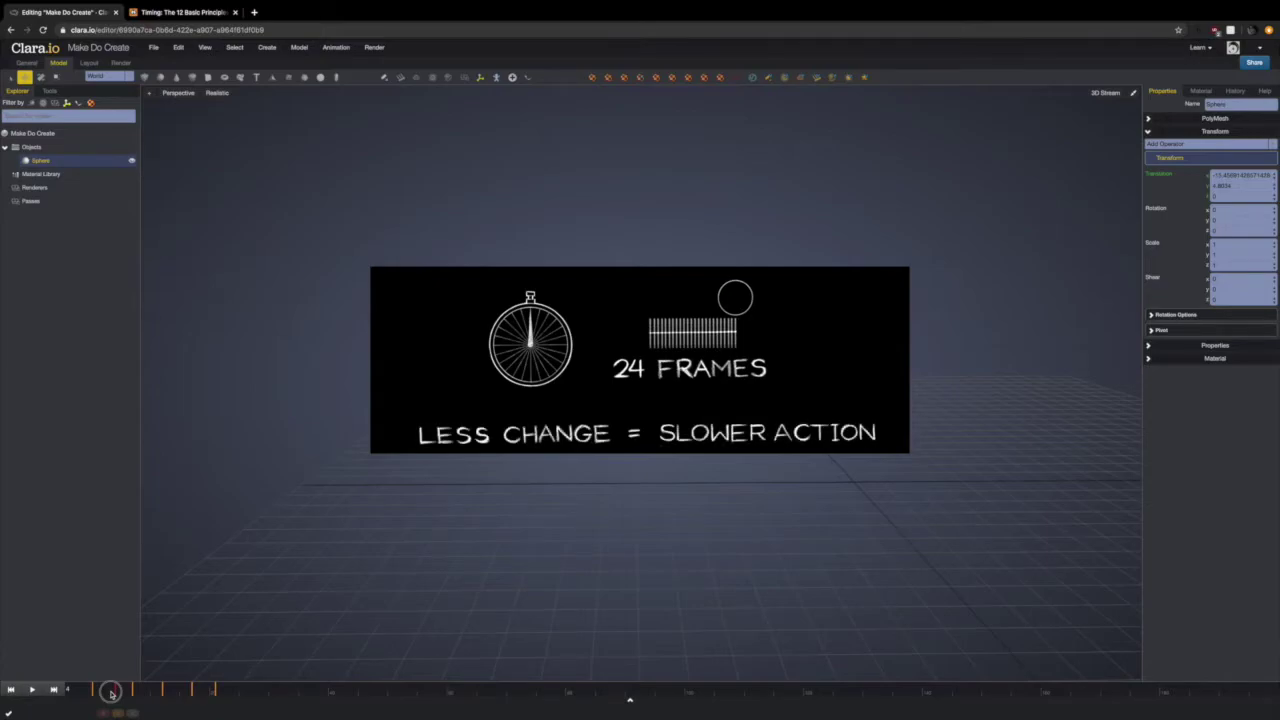
mouse_move(111, 695)
mouse_down()
mouse_move(176, 702)
mouse_move(89, 691)
mouse_move(214, 689)
mouse_move(99, 689)
mouse_up()
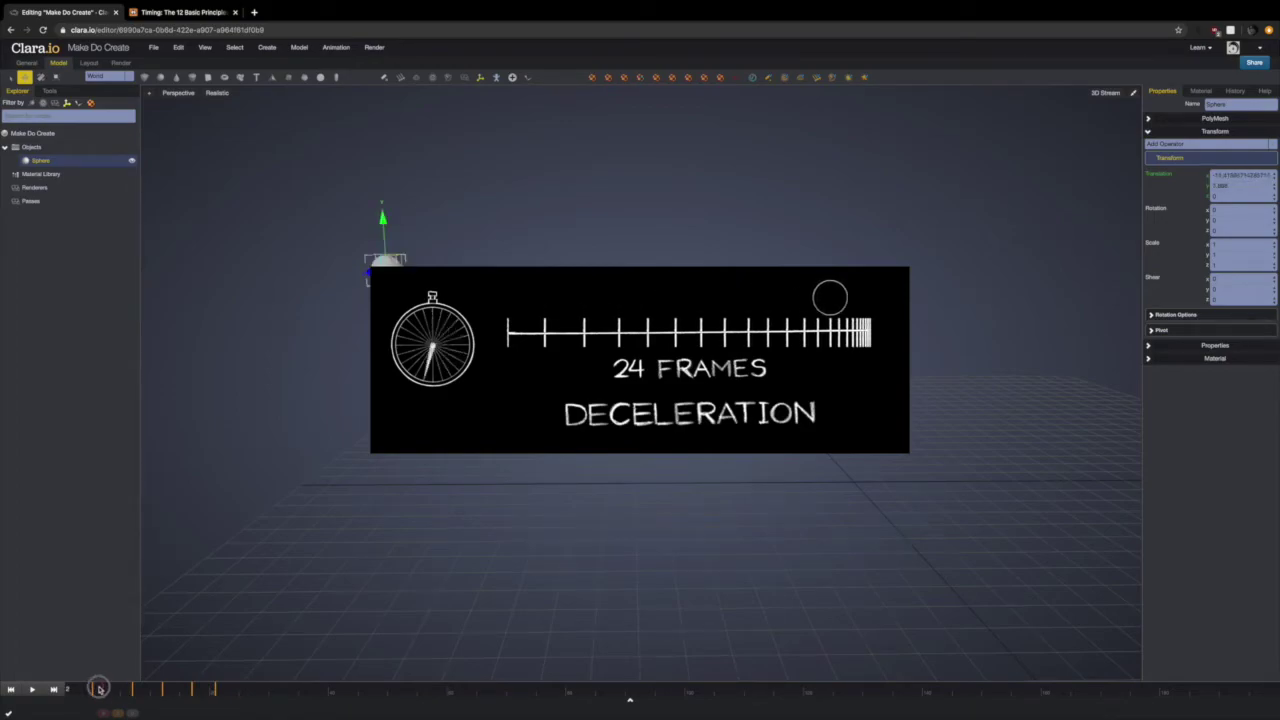
mouse_move(99, 689)
mouse_down()
mouse_move(214, 686)
mouse_move(88, 688)
mouse_up()
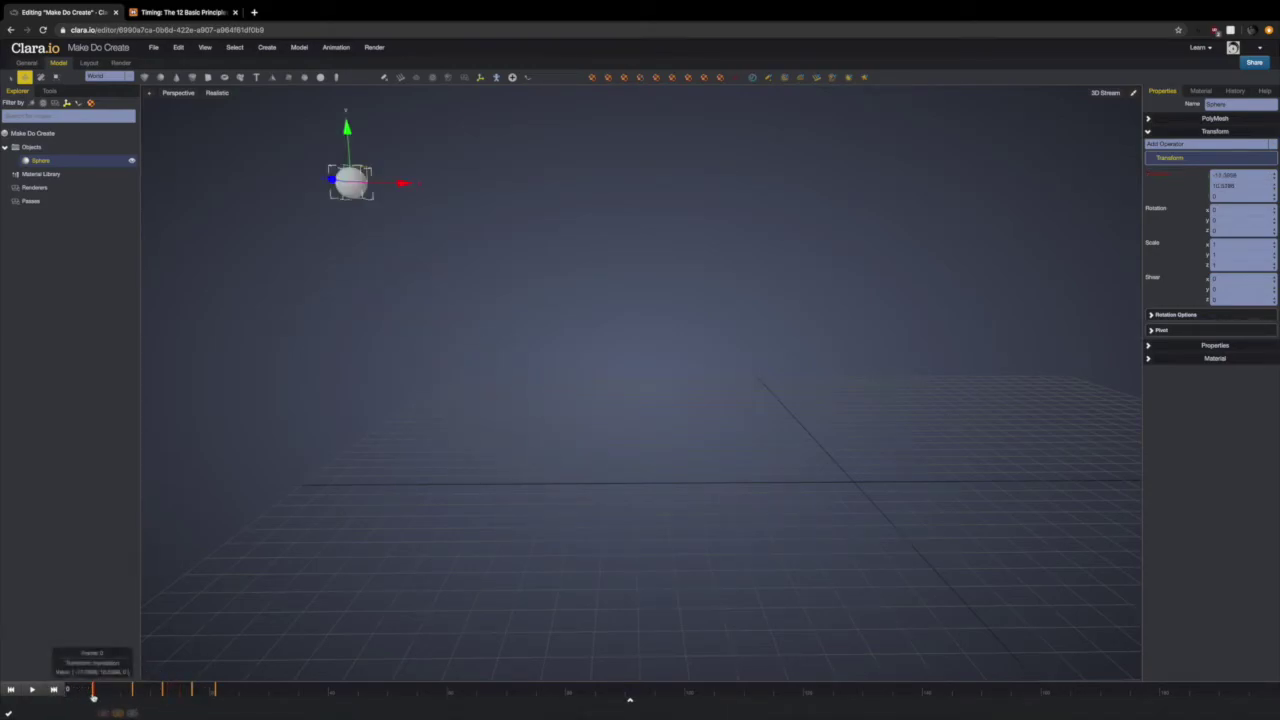
drag(94, 693, 218, 693)
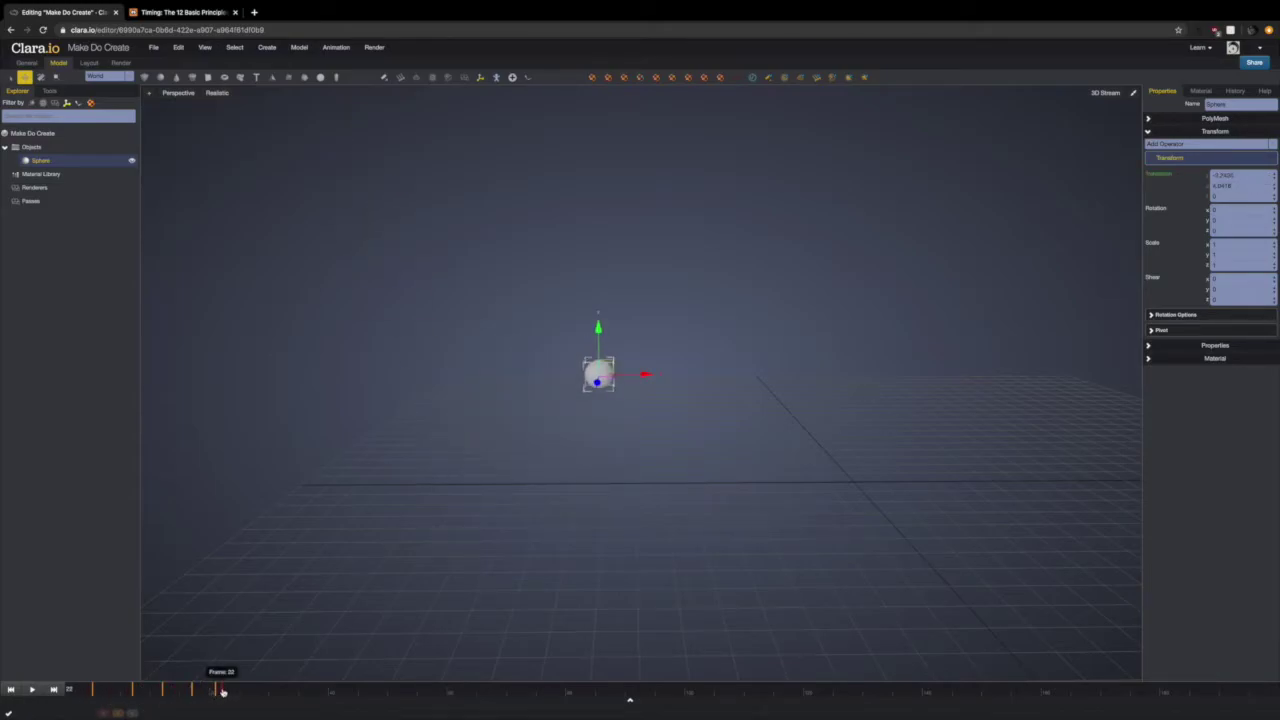
At frame 25, move the sphere to X about -7.9, lower it to the grid, and key its translation
drag(223, 694, 237, 692)
drag(649, 372, 688, 373)
drag(633, 340, 640, 425)
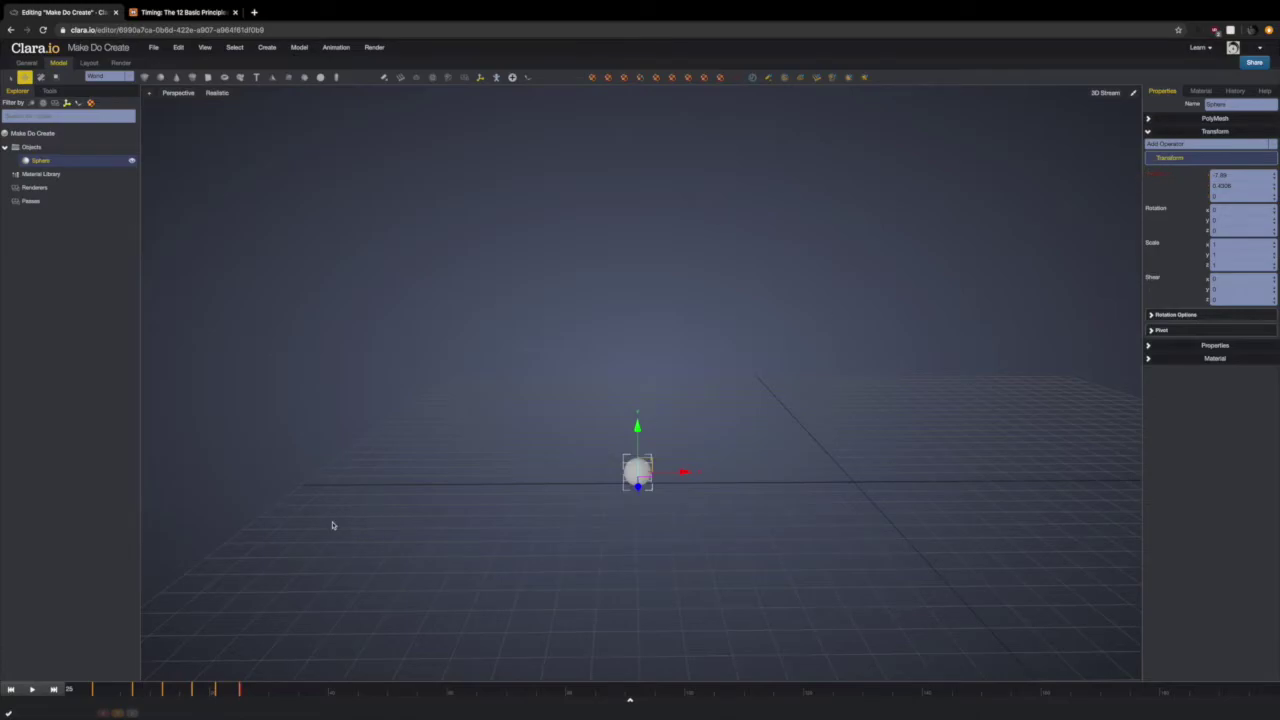
At frame 21, lower the sphere's bounce peak, shift it back along negative X, and key its translation again
mouse_move(240, 697)
mouse_down()
mouse_move(77, 692)
mouse_move(243, 691)
mouse_move(94, 691)
mouse_move(215, 695)
mouse_up()
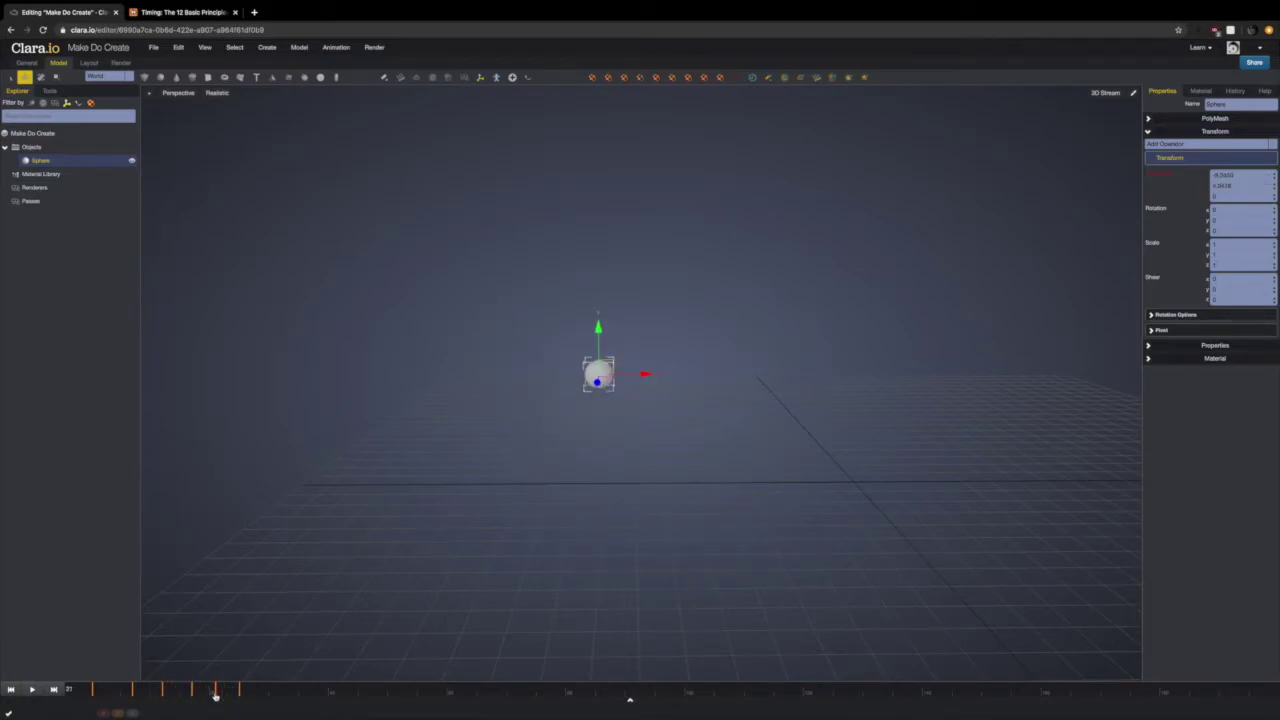
drag(598, 327, 598, 378)
click(1163, 177)
drag(180, 692, 212, 692)
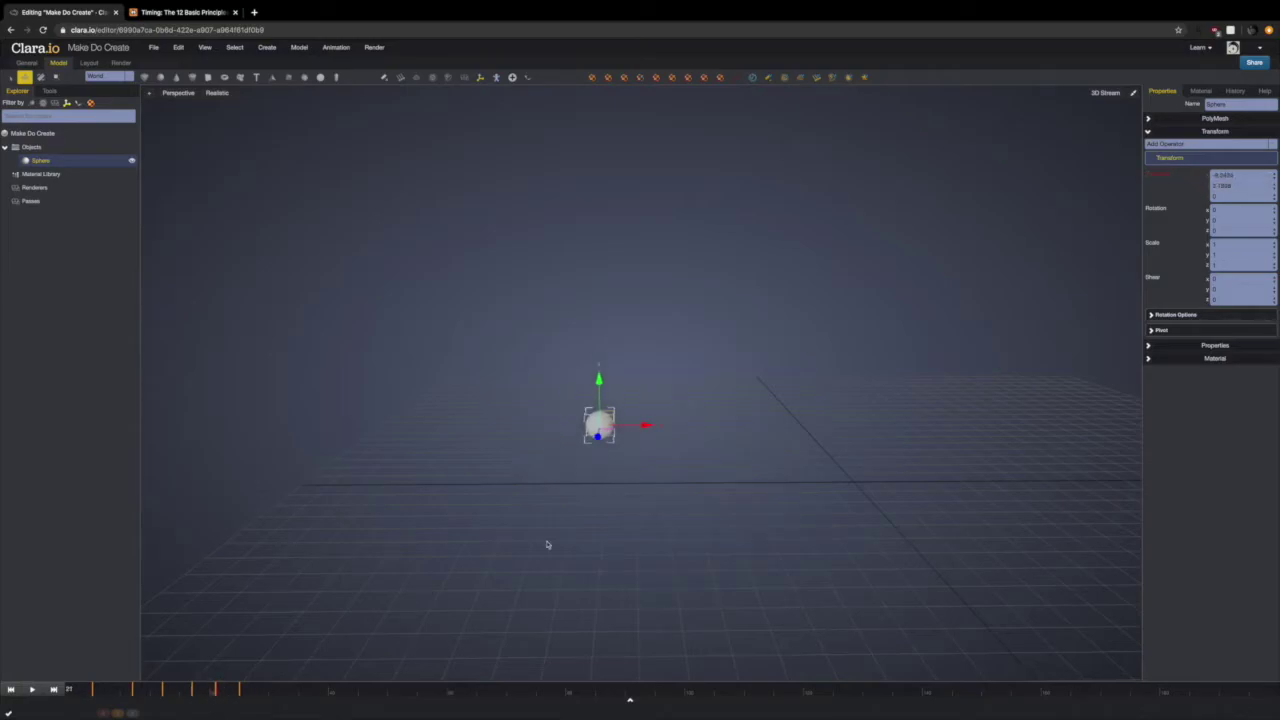
drag(646, 425, 624, 425)
click(1152, 175)
At frame 25, shift the sphere back along X to about -9.4 and key its translation
drag(179, 693, 240, 693)
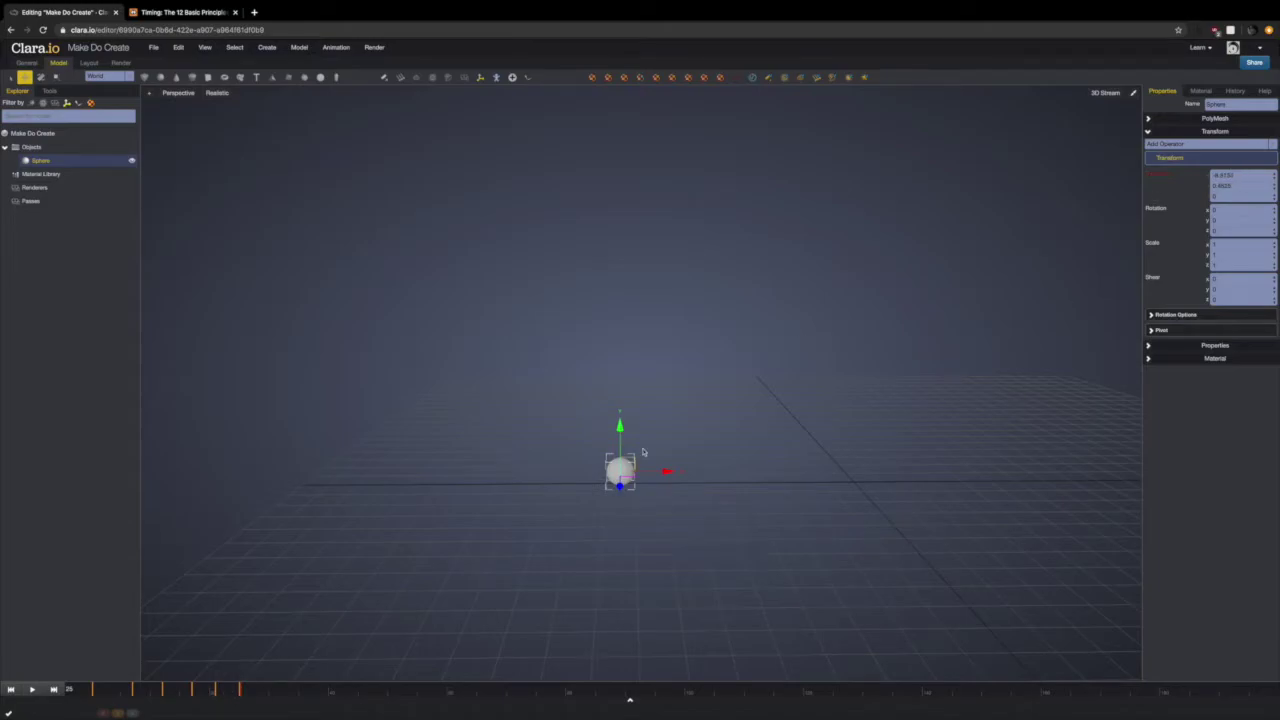
drag(668, 471, 643, 471)
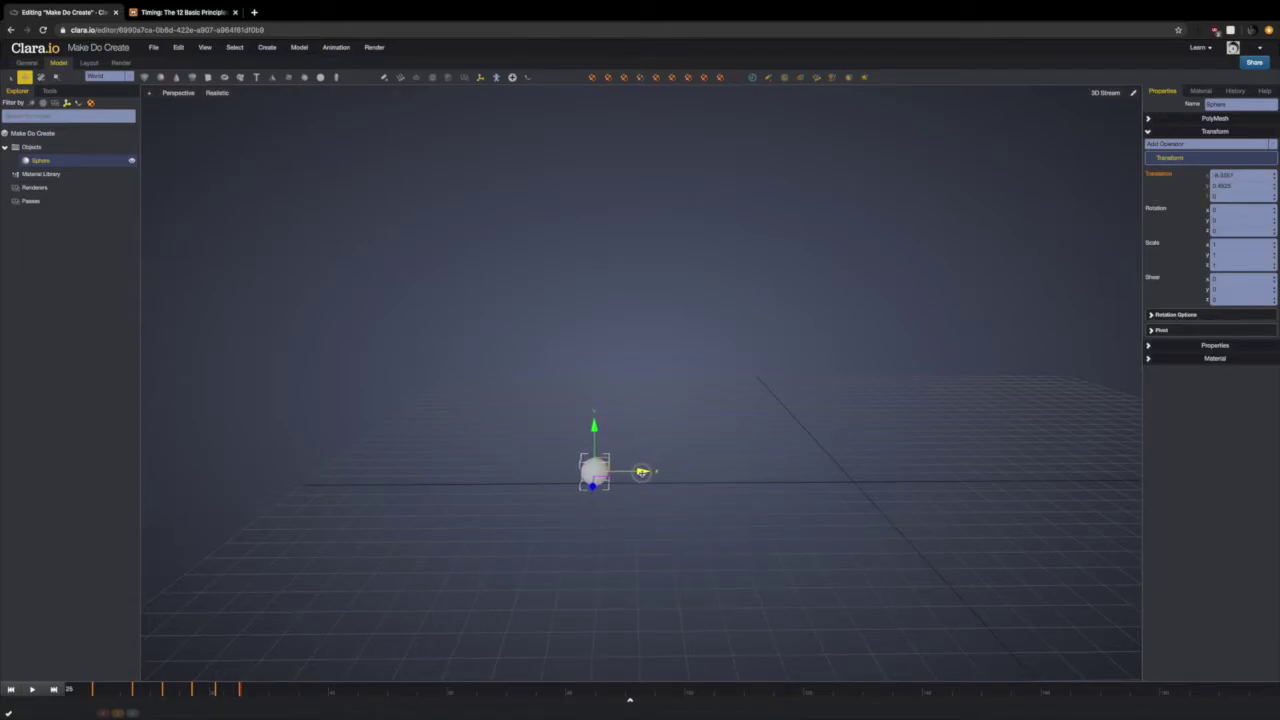
click(1157, 174)
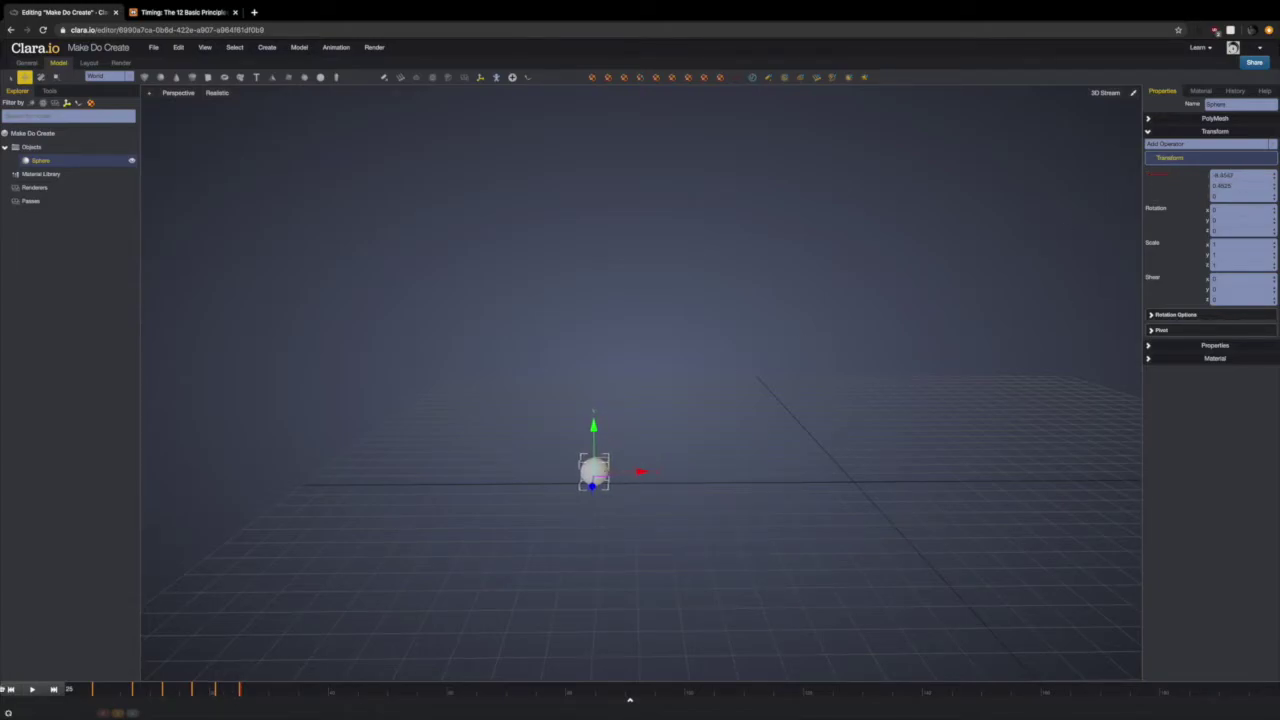
Rewind to frame 0 and play the bounce animation to examine its timing
click(10, 692)
click(32, 691)
click(32, 691)
click(10, 692)
click(32, 691)
At frame 28, raise the sphere to Y about 1.2, move it to X about -8.7, and key its translation
drag(304, 694, 241, 692)
drag(243, 692, 256, 695)
drag(593, 425, 593, 402)
drag(641, 450, 662, 450)
click(1155, 176)
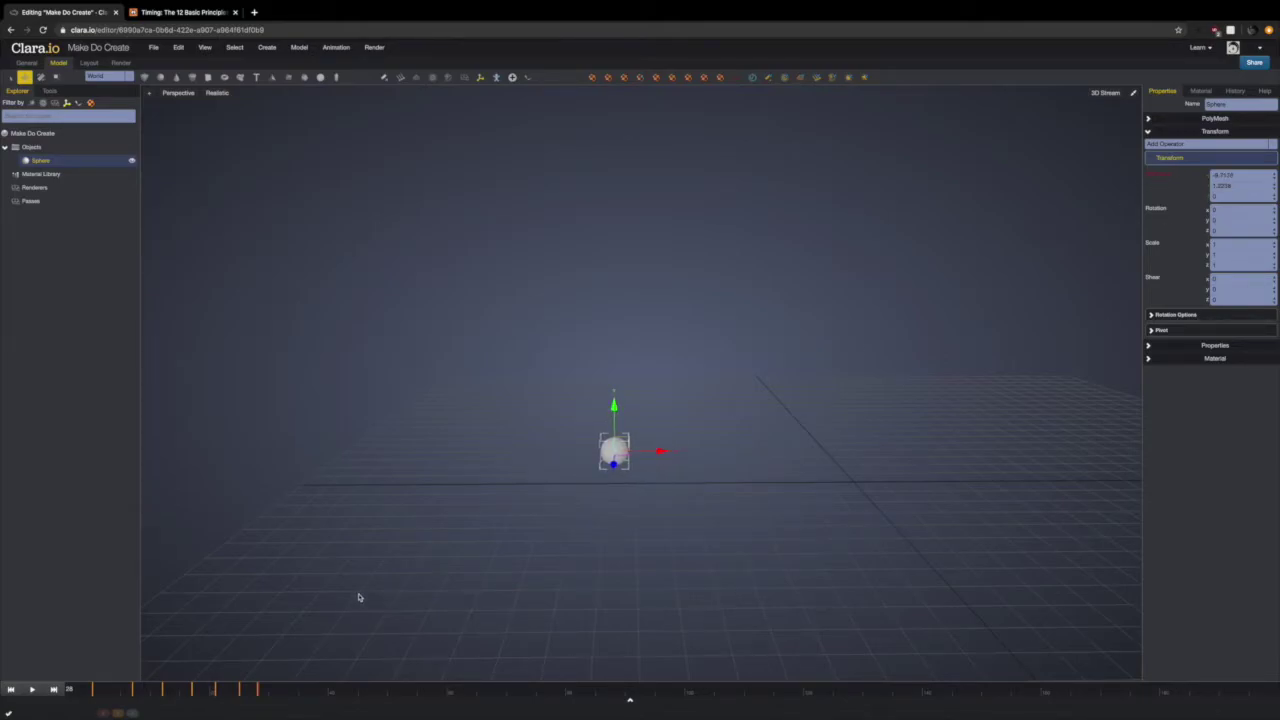
At frame 31, lower the sphere to the grid, move it to X about -8.2, and key its translation
click(270, 690)
drag(614, 405, 614, 425)
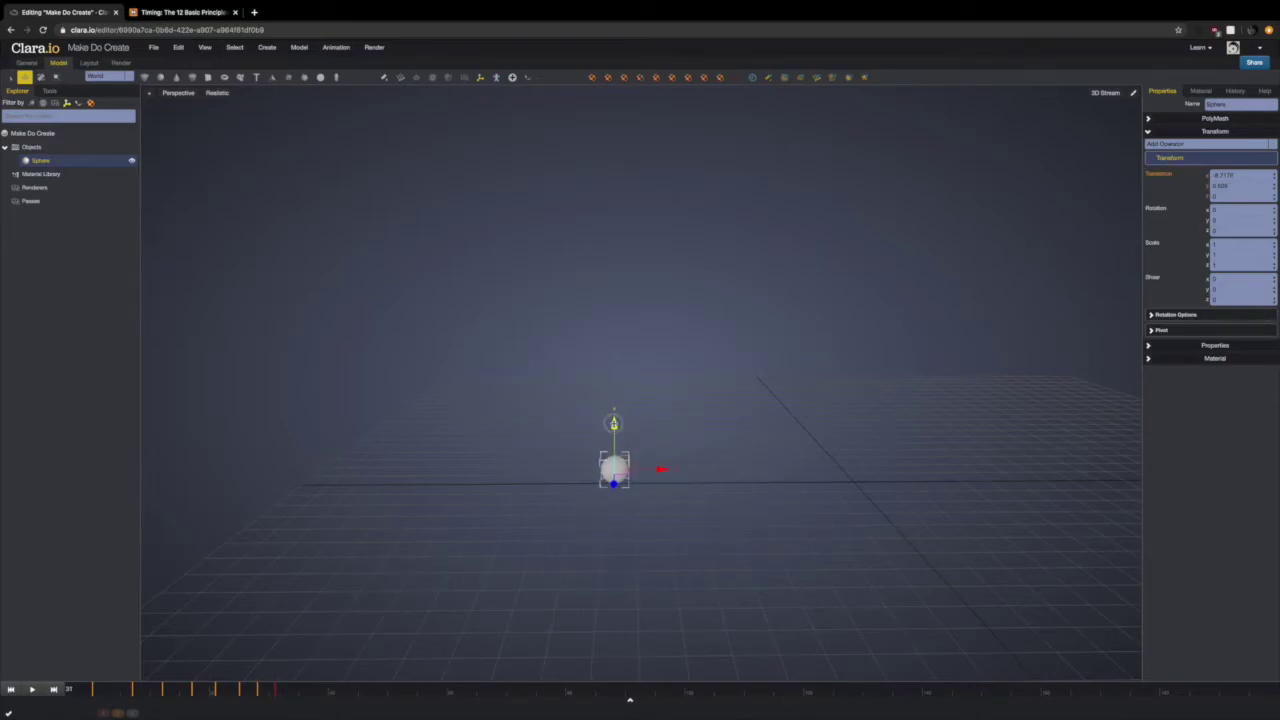
drag(660, 470, 673, 470)
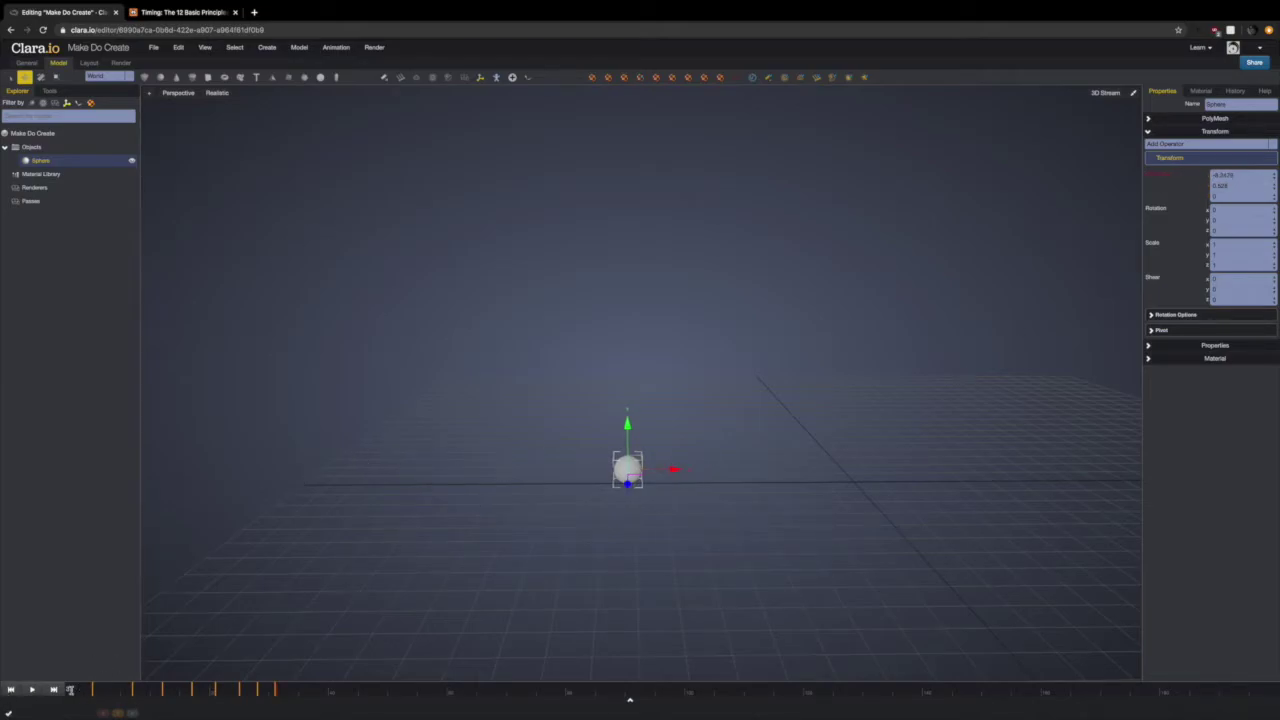
Replay the full bounce sequence from frame 0 and stop playback after the last keyframe
click(11, 690)
click(32, 690)
click(12, 690)
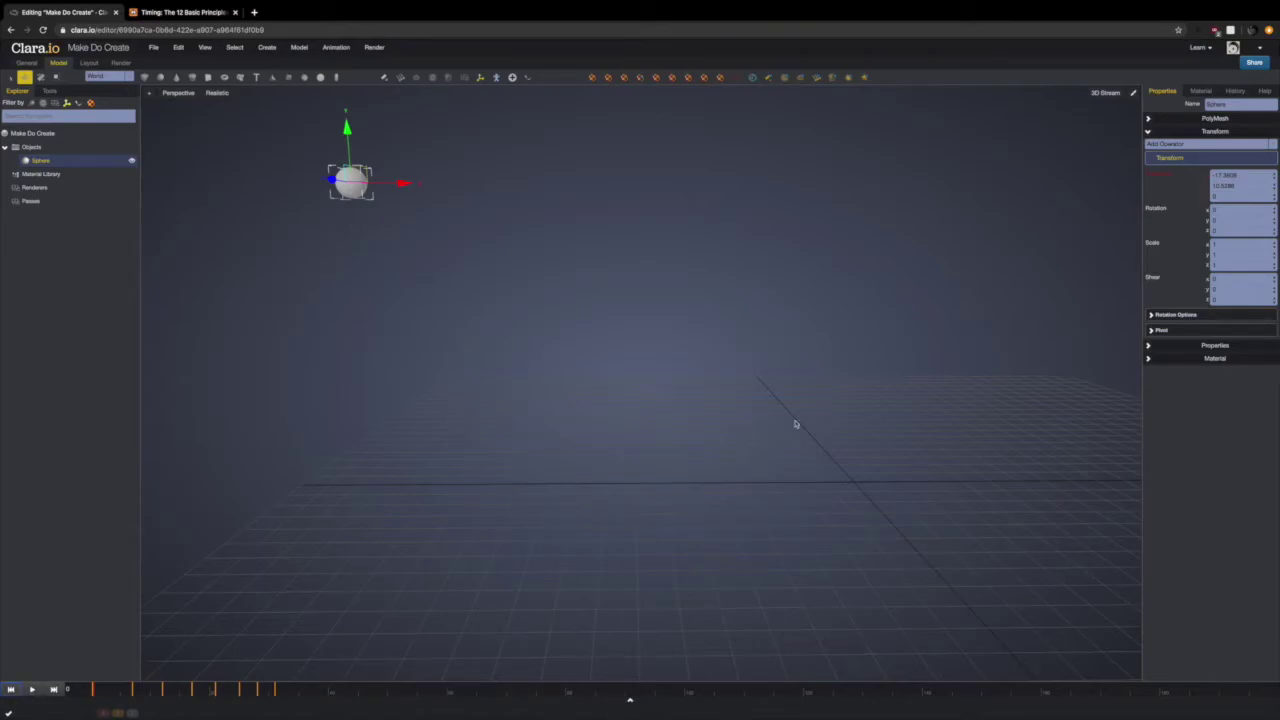
click(32, 690)
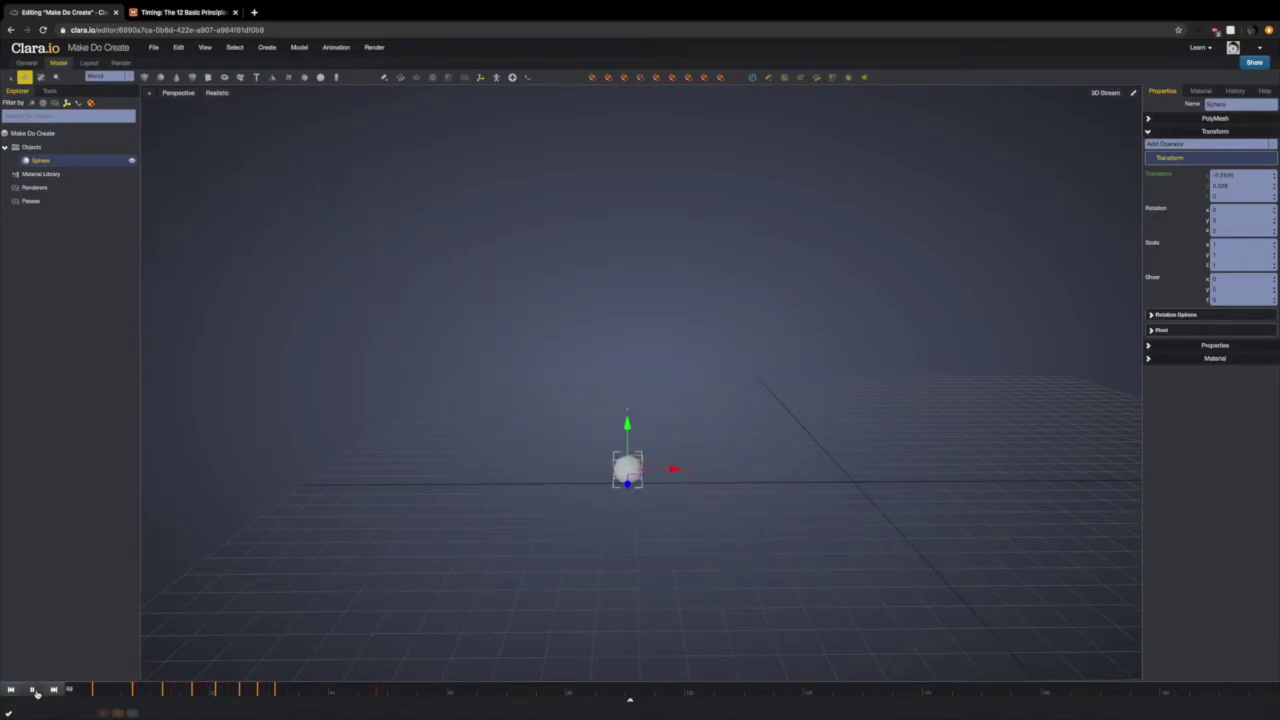
click(33, 690)
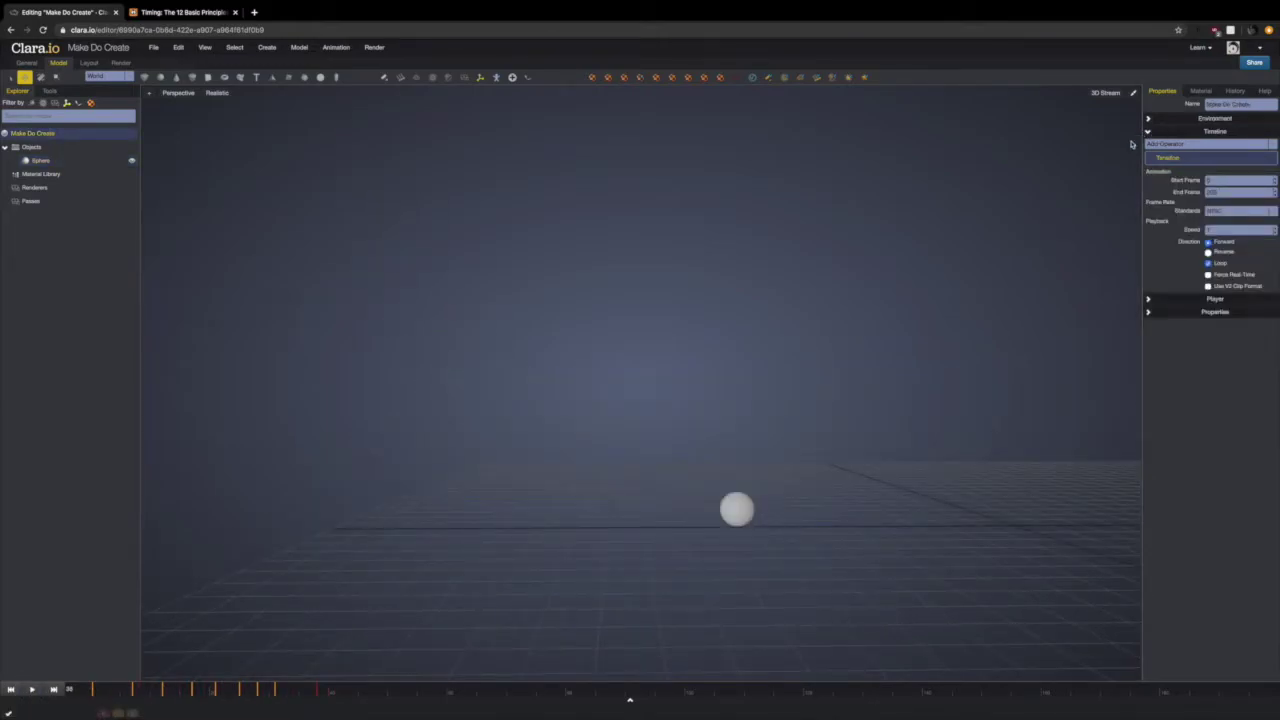
Set the scene timeline's end frame to 40
click(1212, 191)
key(Return)
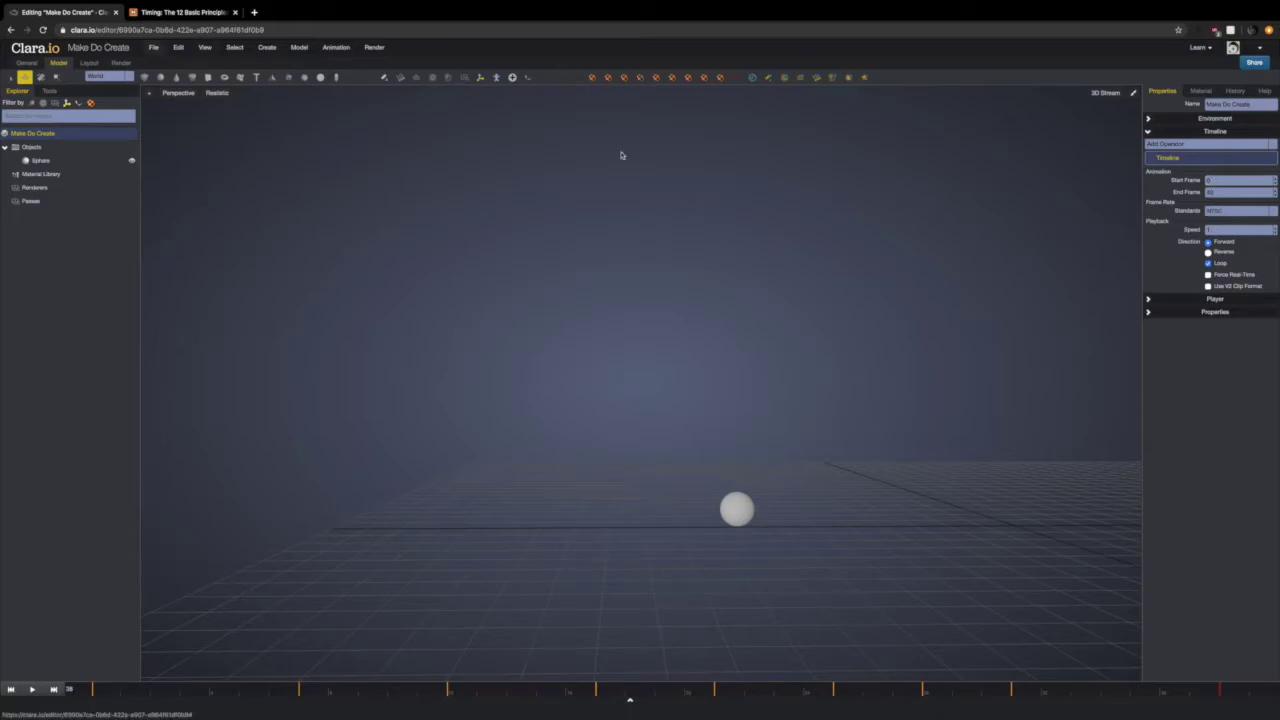
Open the scene's view settings and review its player and timeline settings
click(154, 49)
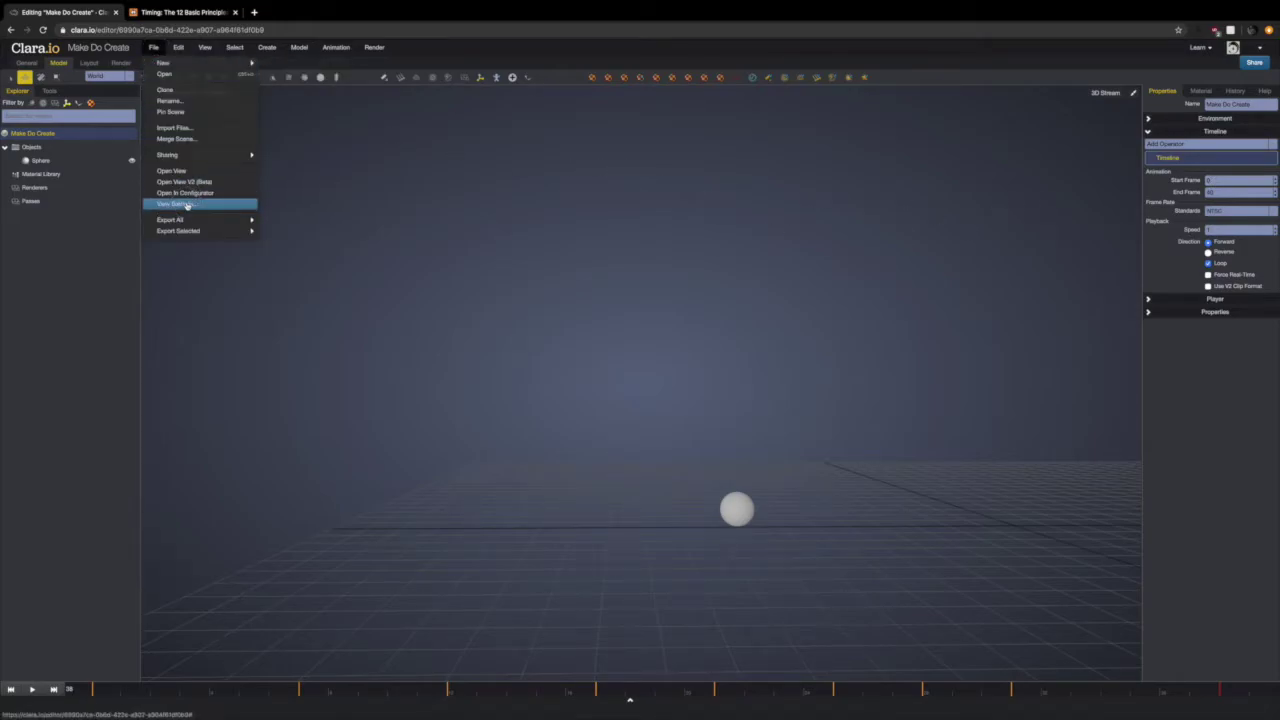
click(178, 204)
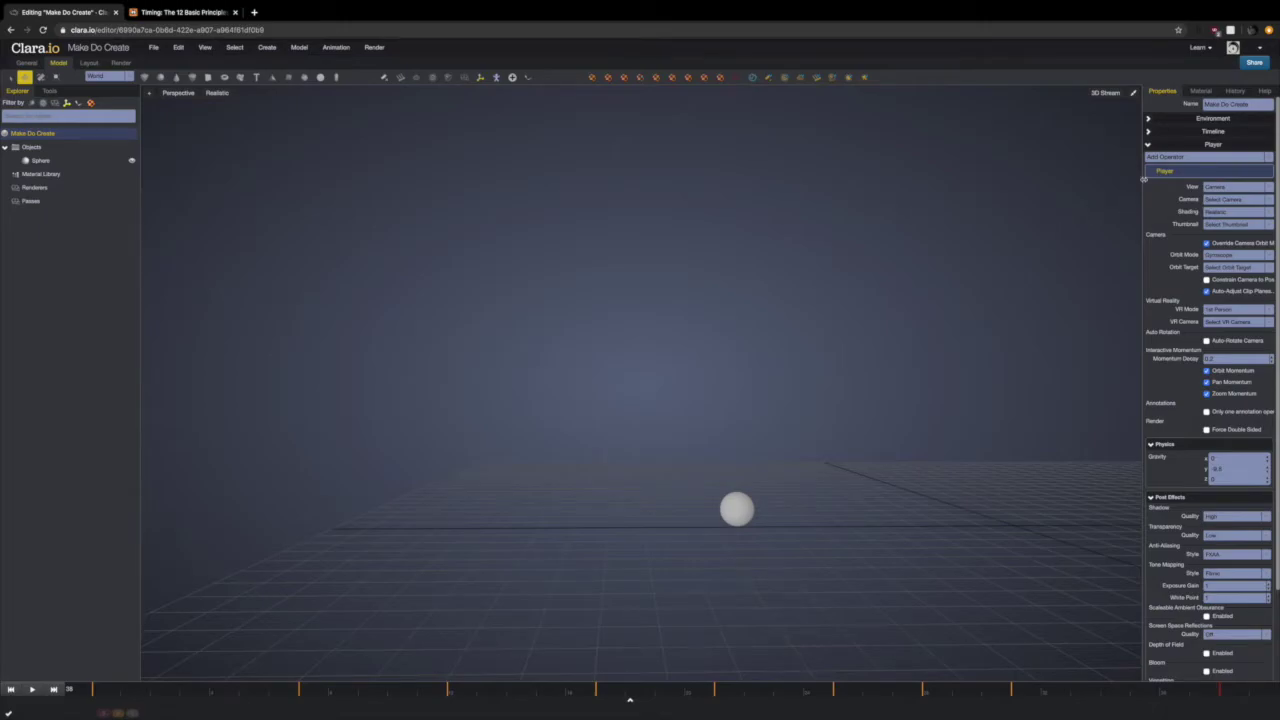
click(1148, 132)
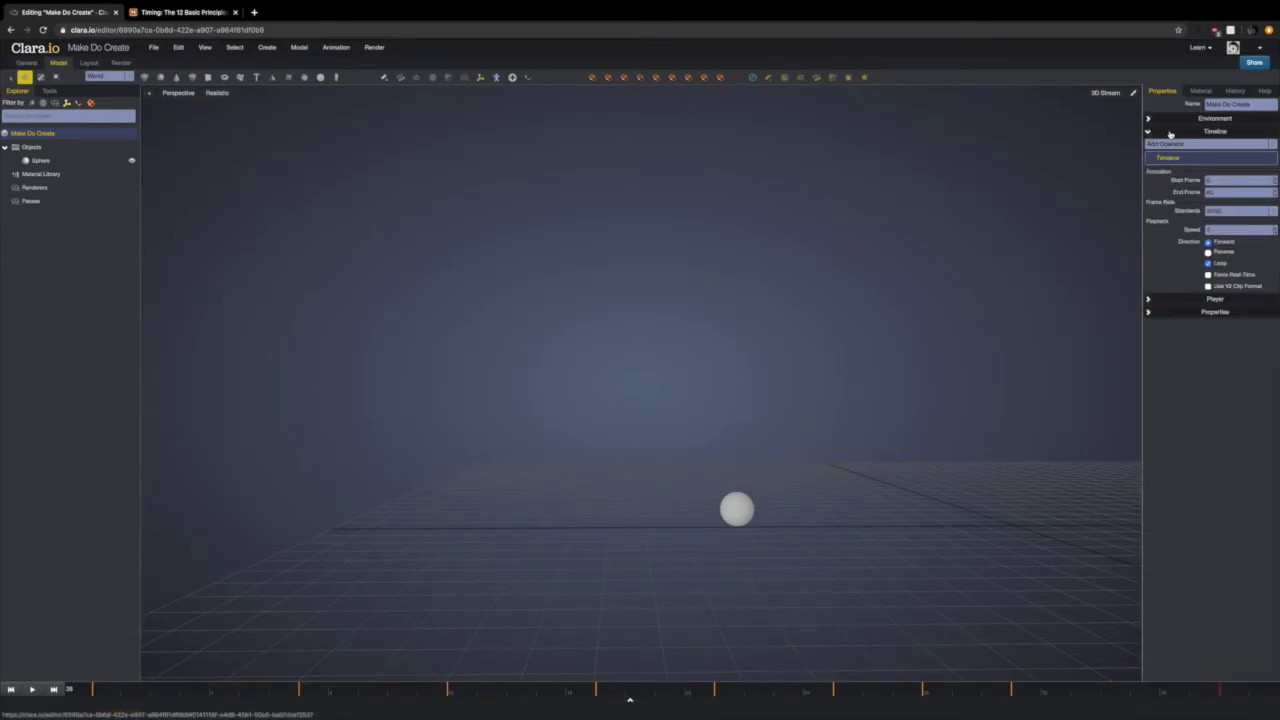
click(1208, 180)
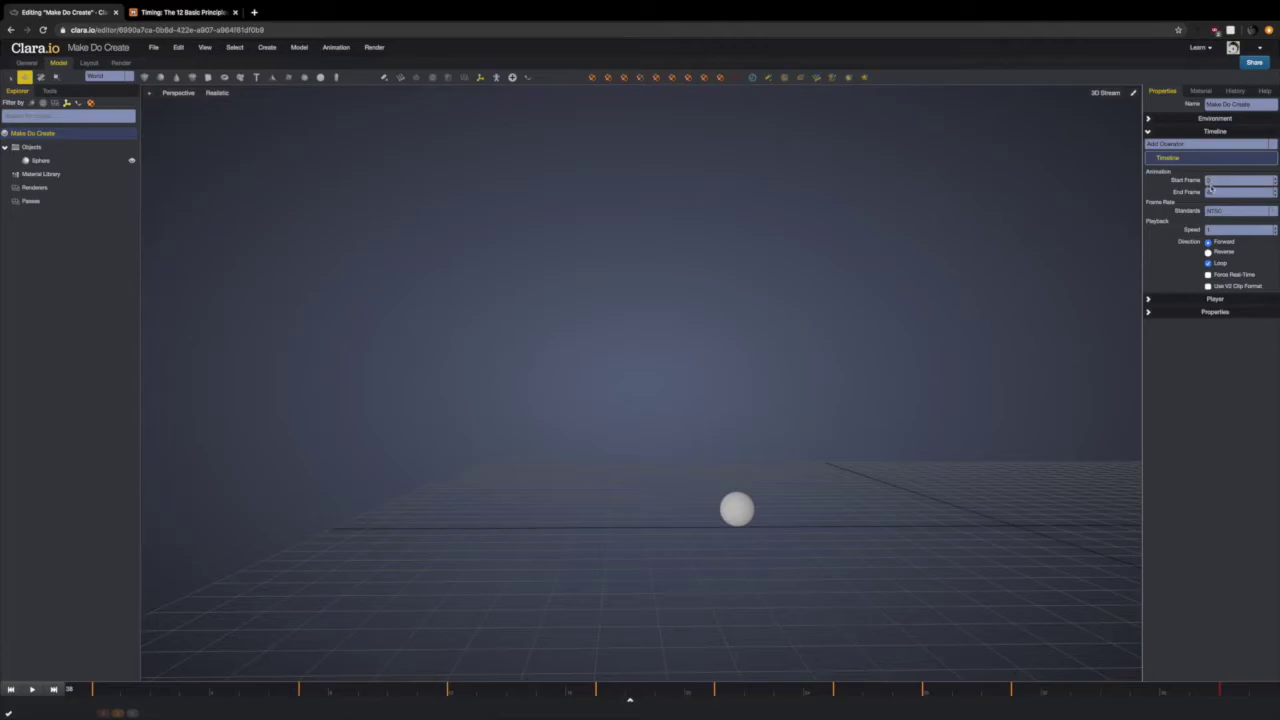
click(1149, 133)
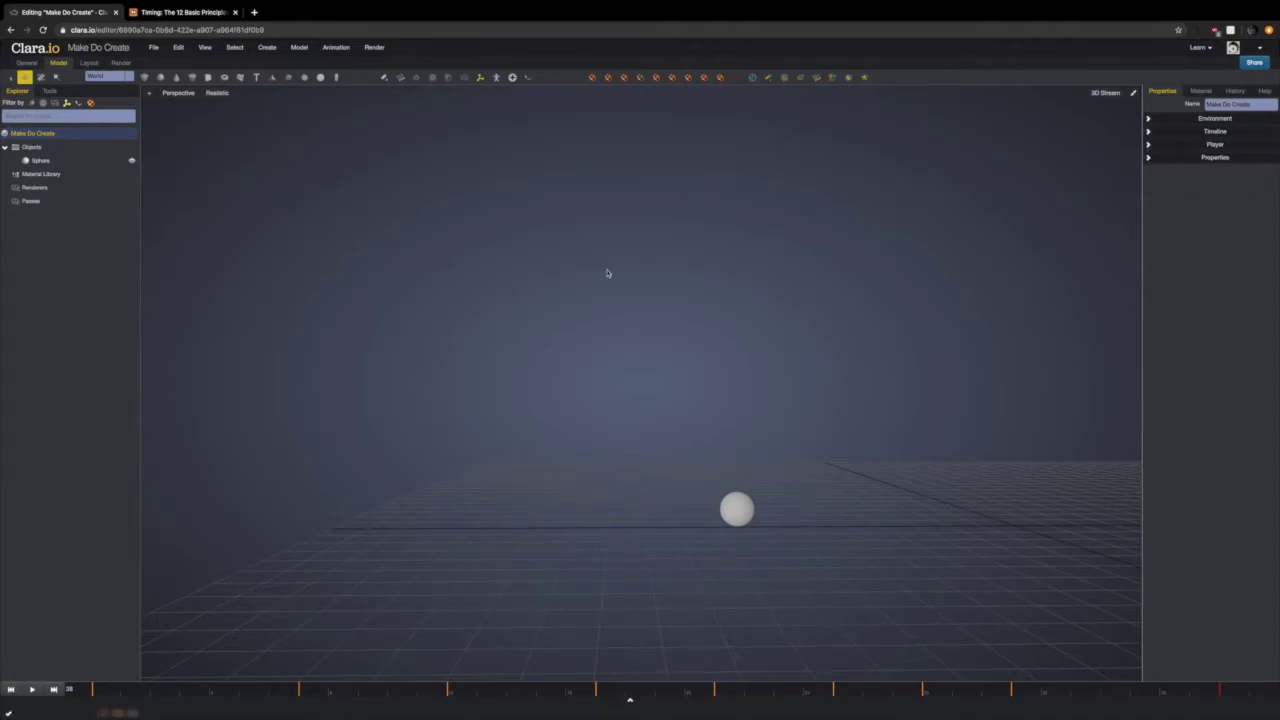
Select the sphere, expand its Transform properties, and play the animation before returning to the first frame
click(40, 162)
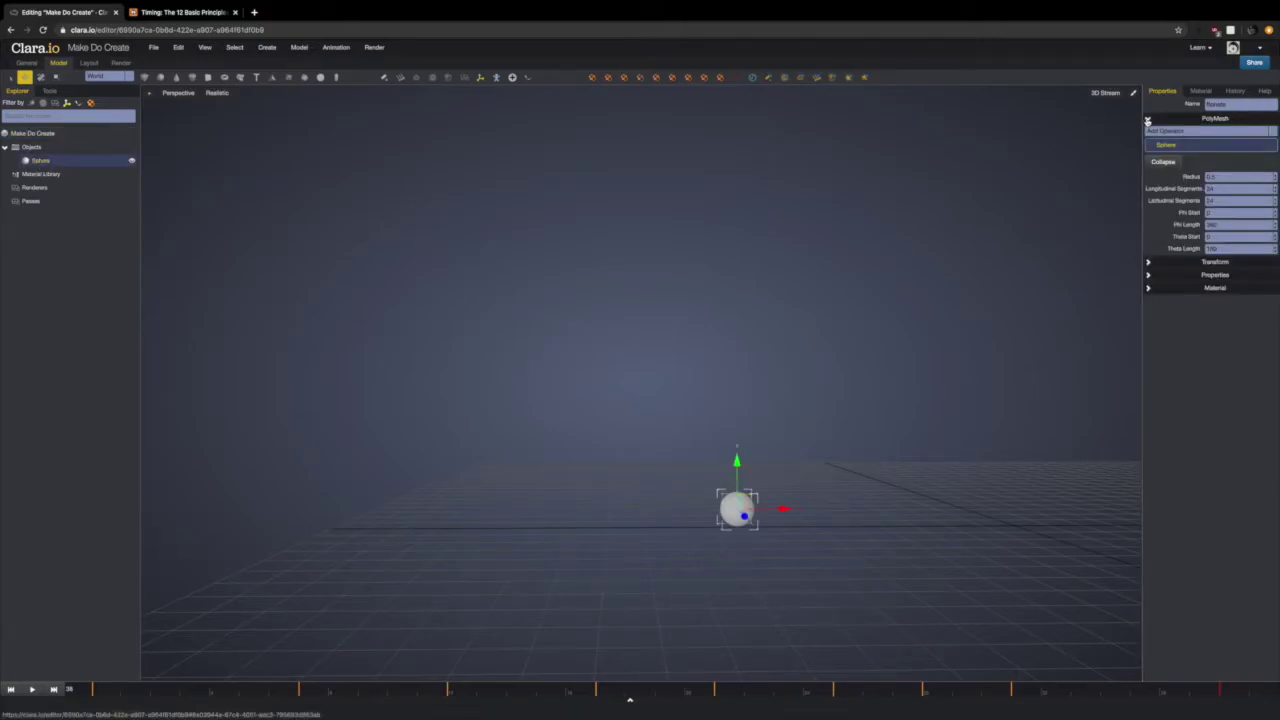
click(1148, 119)
click(1149, 132)
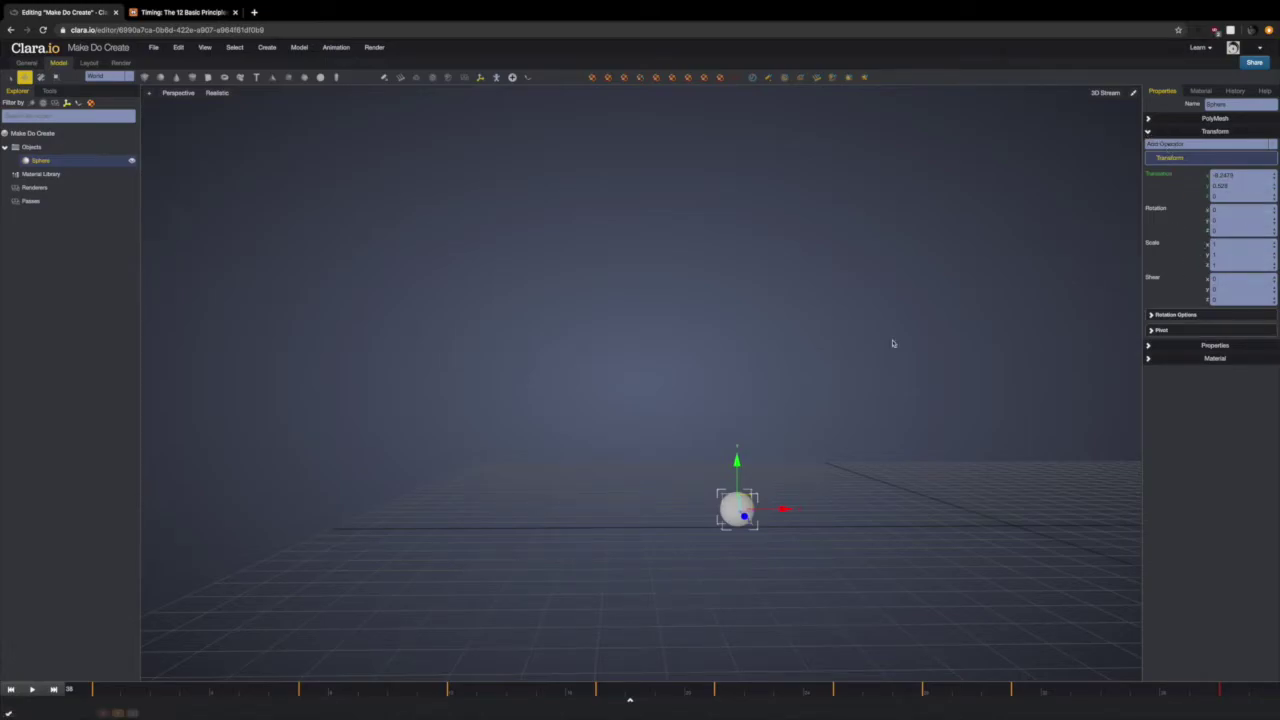
click(31, 689)
click(31, 689)
click(10, 690)
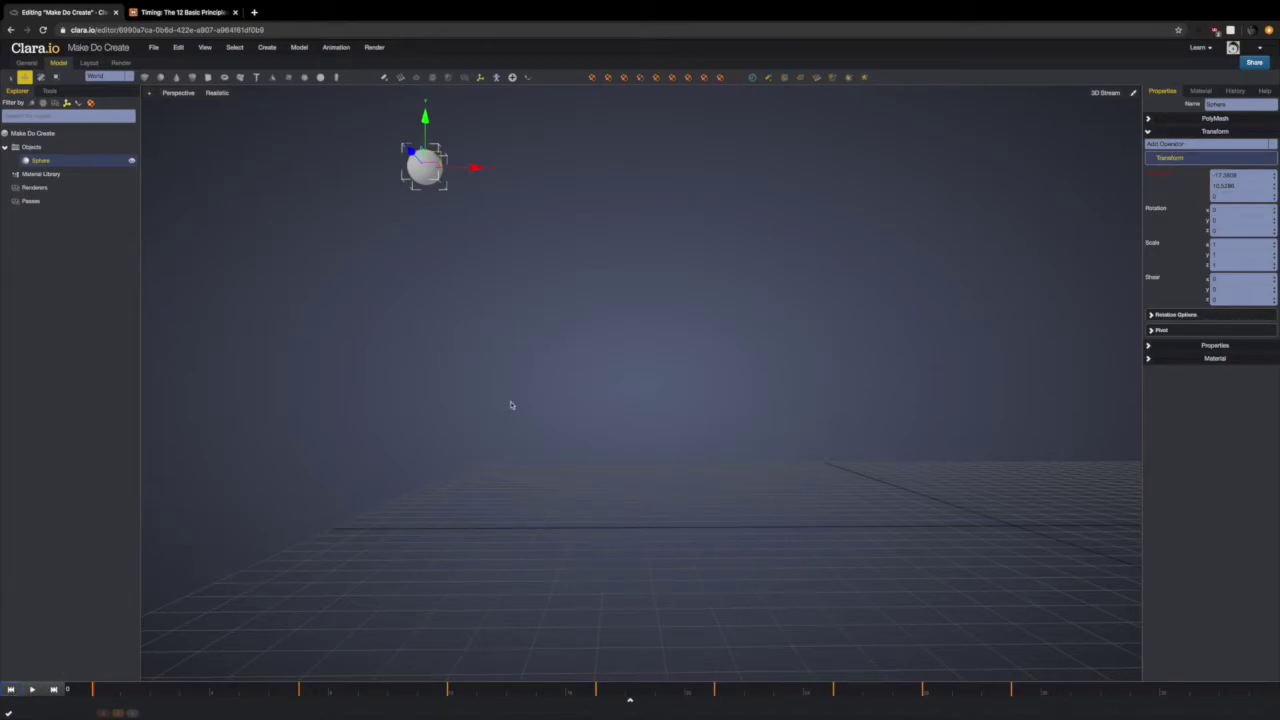
Scrub and replay the opening frames to examine the timing of the sphere's first fall
drag(556, 365, 561, 368)
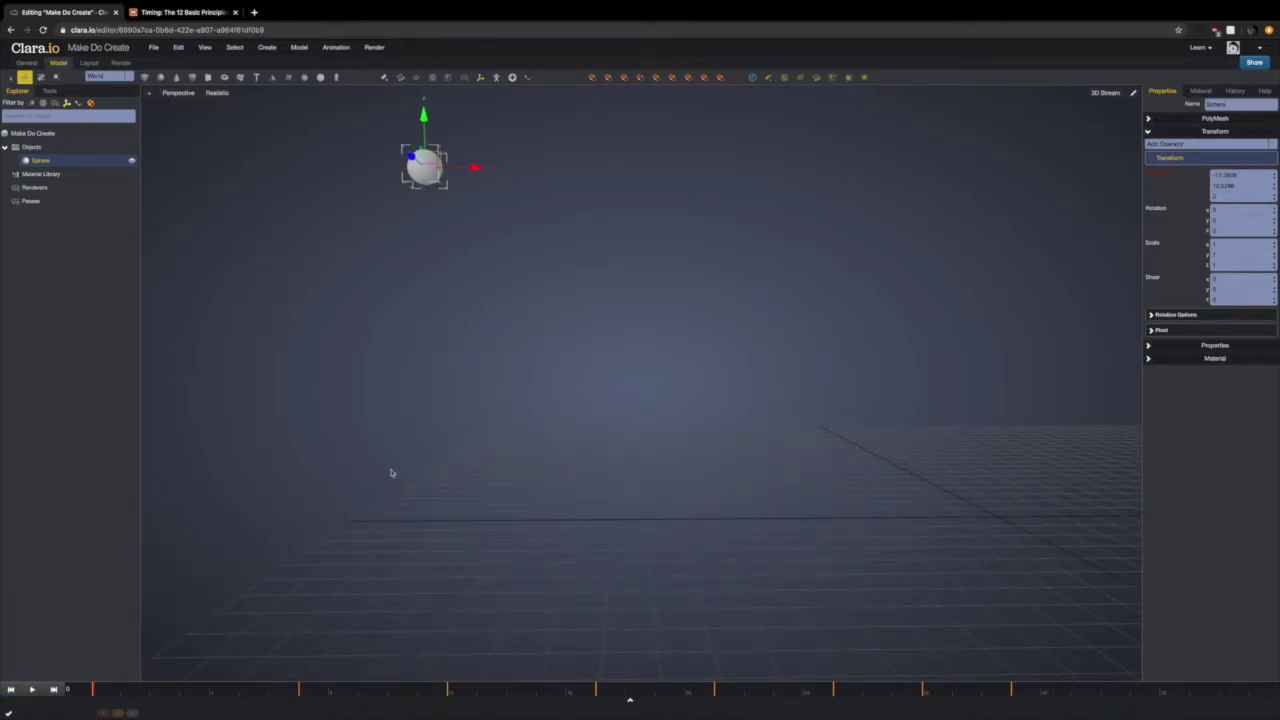
drag(52, 690, 5, 697)
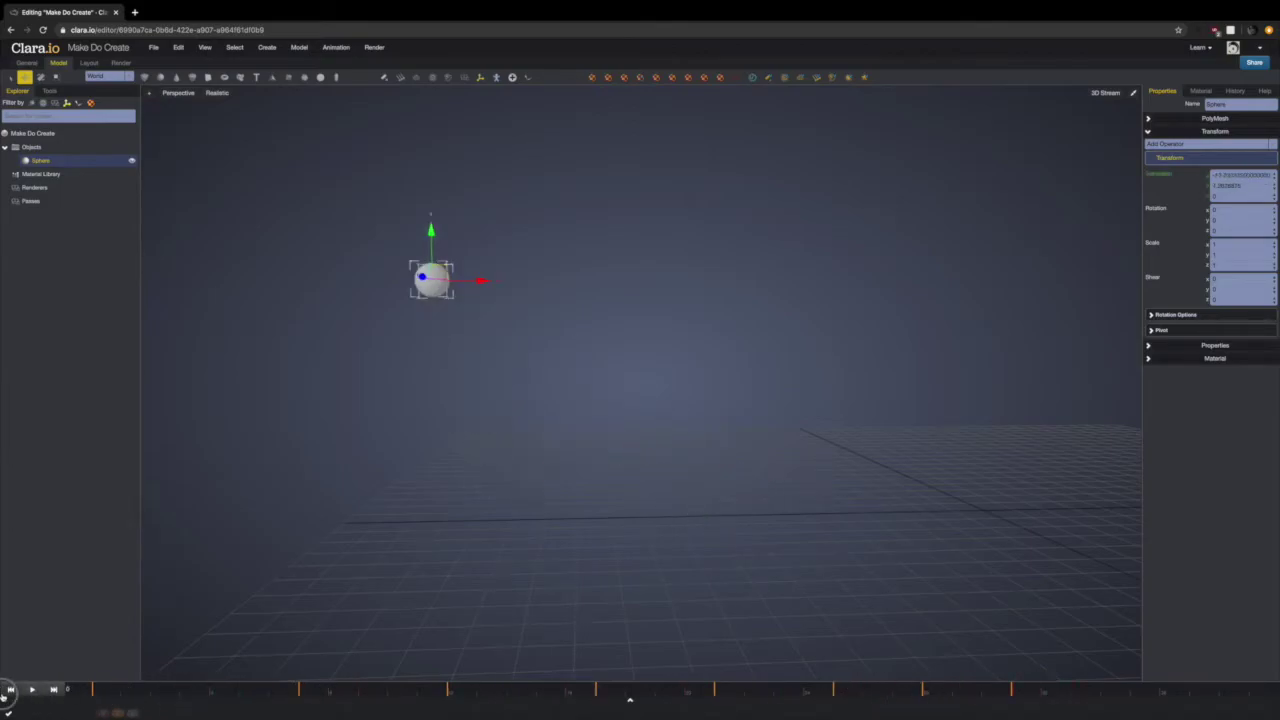
click(141, 694)
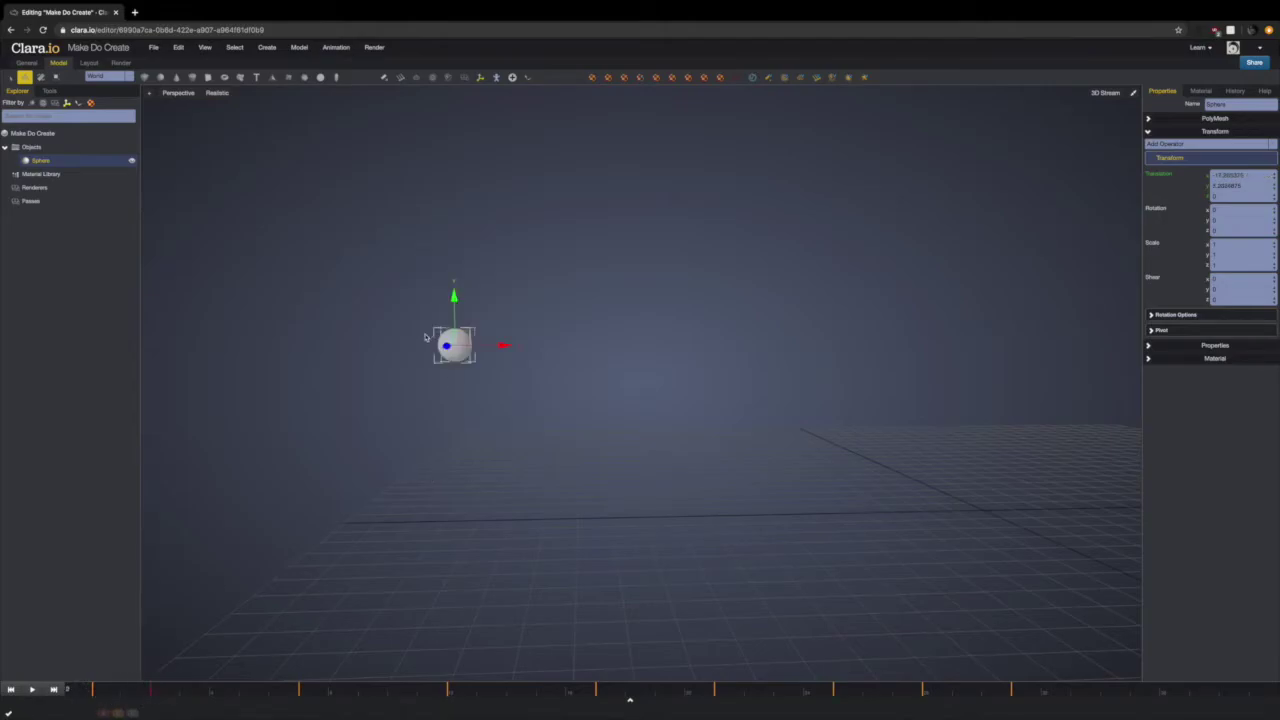
drag(146, 691, 100, 689)
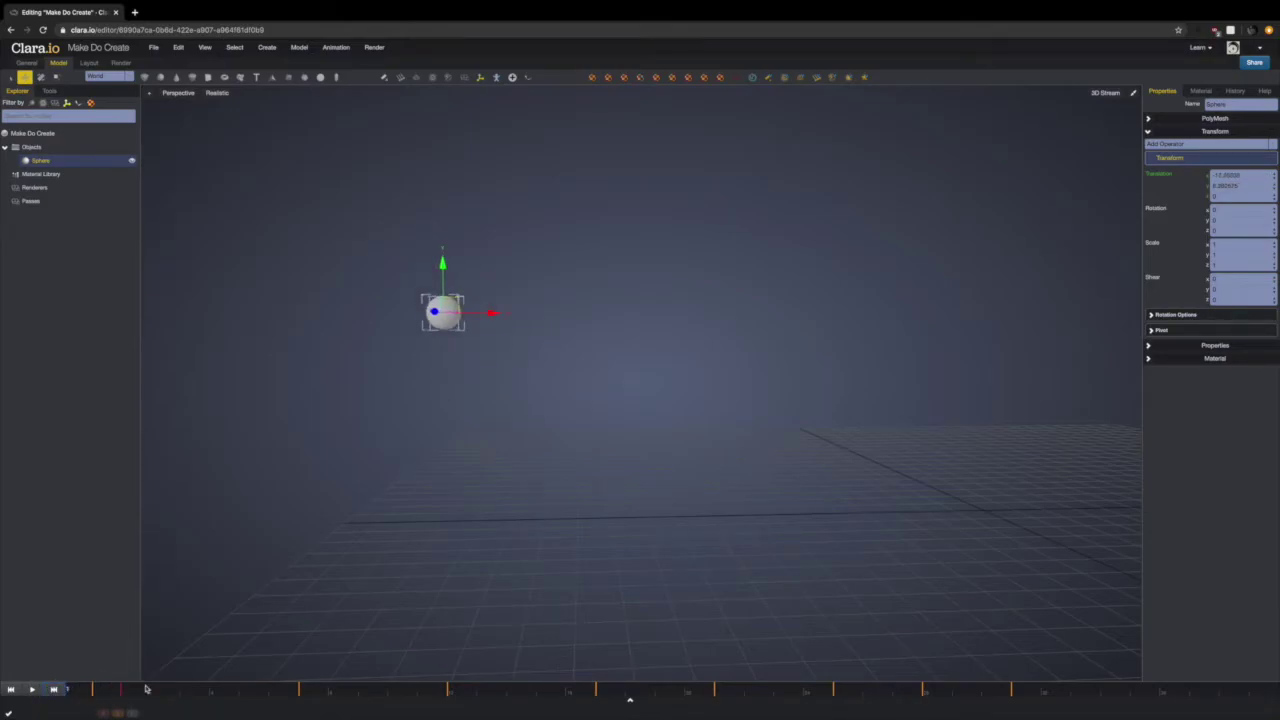
click(145, 692)
click(32, 690)
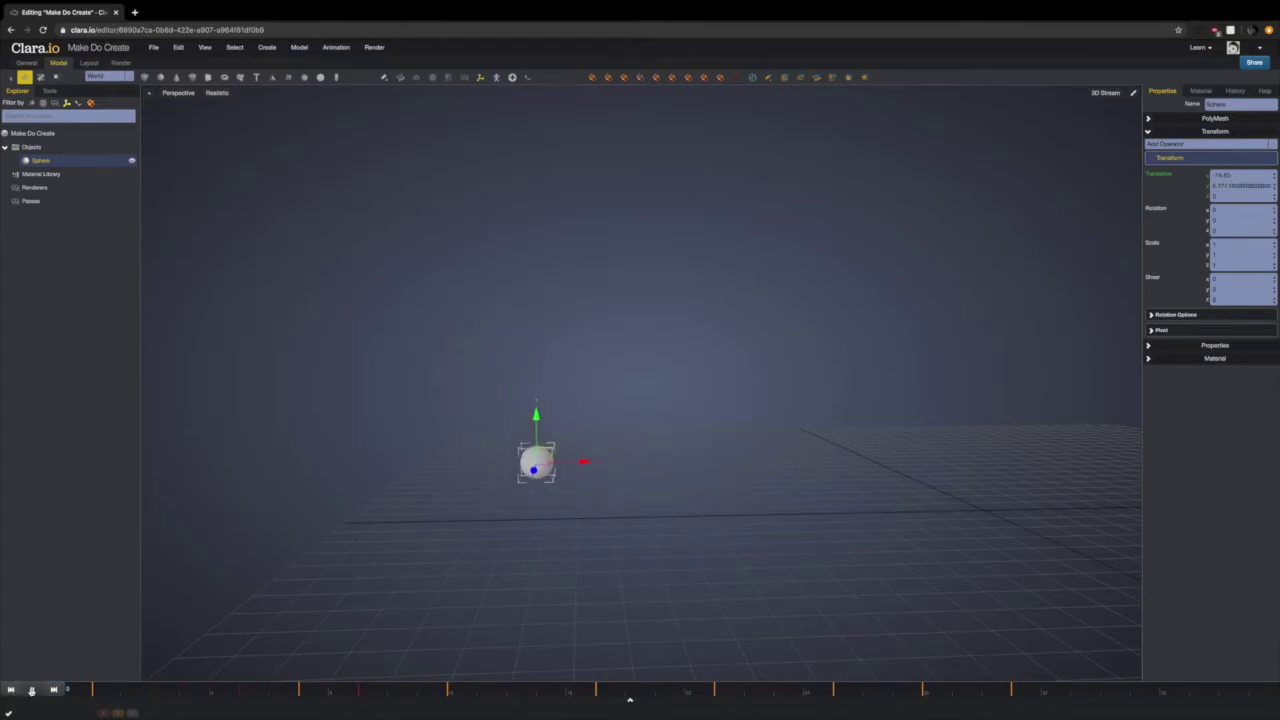
click(32, 690)
click(92, 691)
drag(174, 692, 61, 689)
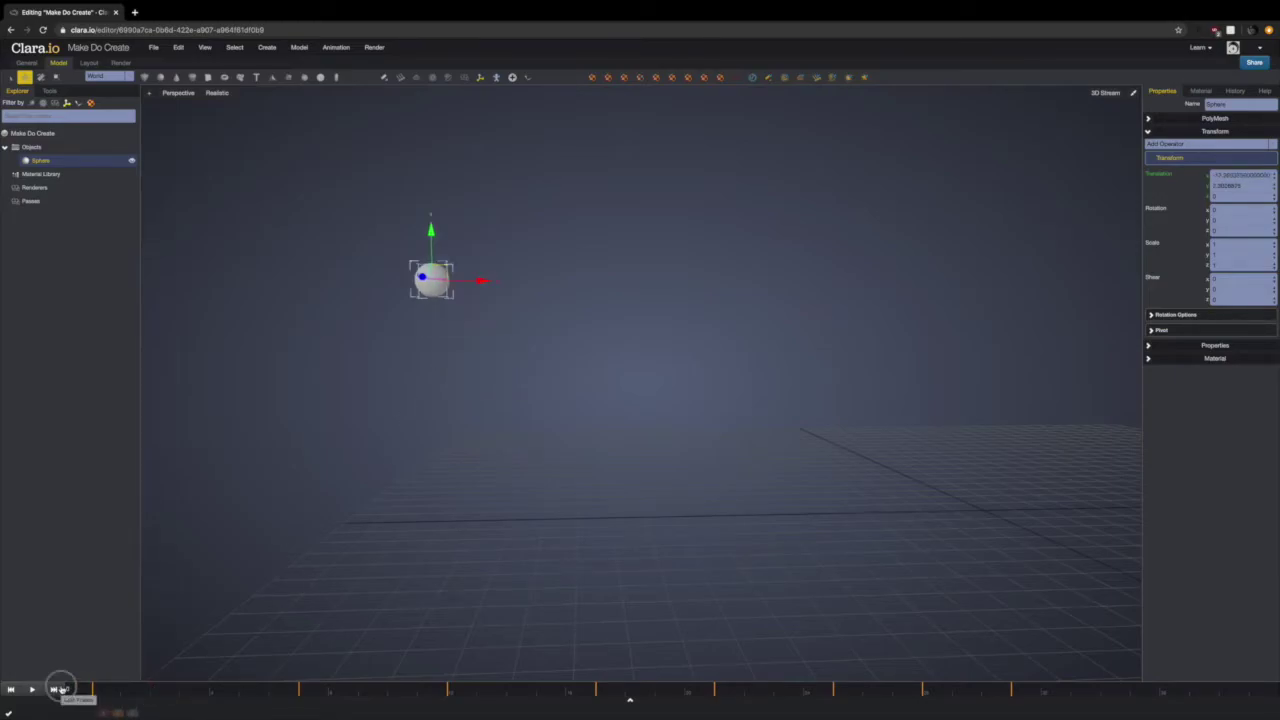
At frame 2, raise the sphere to Y about 6.9, move it to X about -16.9, and key its translation
click(152, 691)
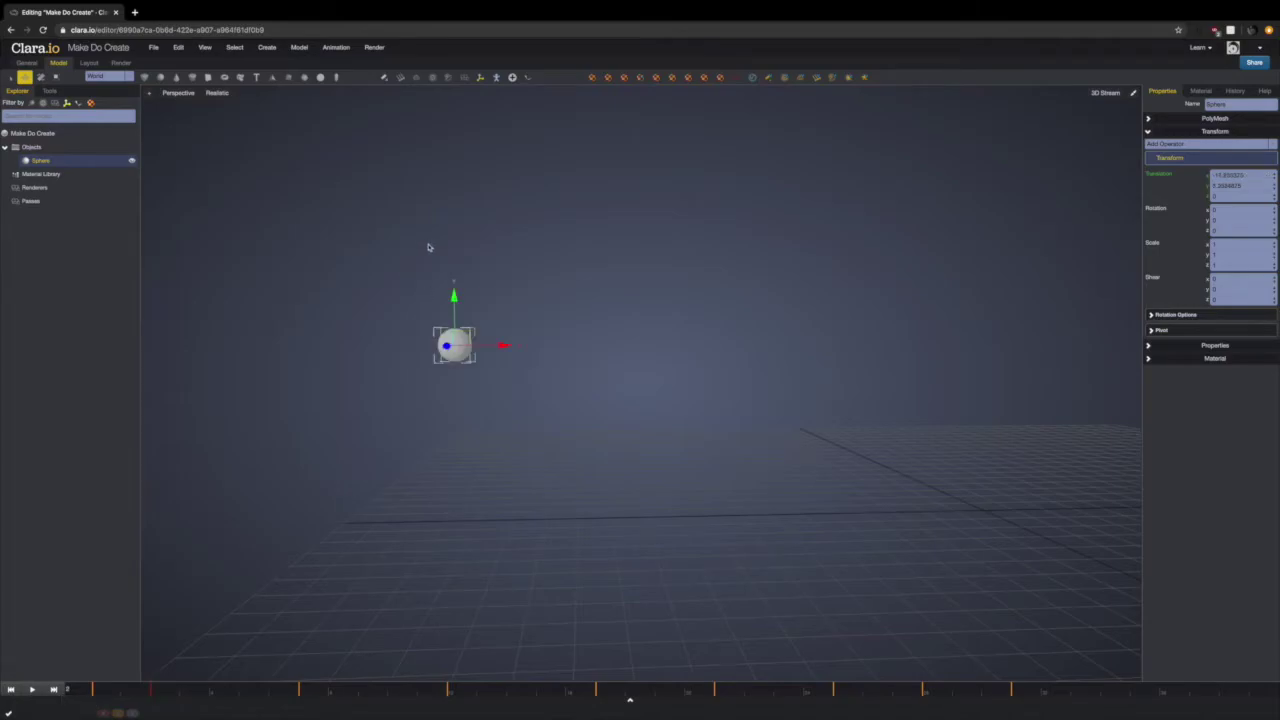
drag(452, 298, 452, 243)
drag(503, 292, 493, 292)
drag(444, 245, 444, 244)
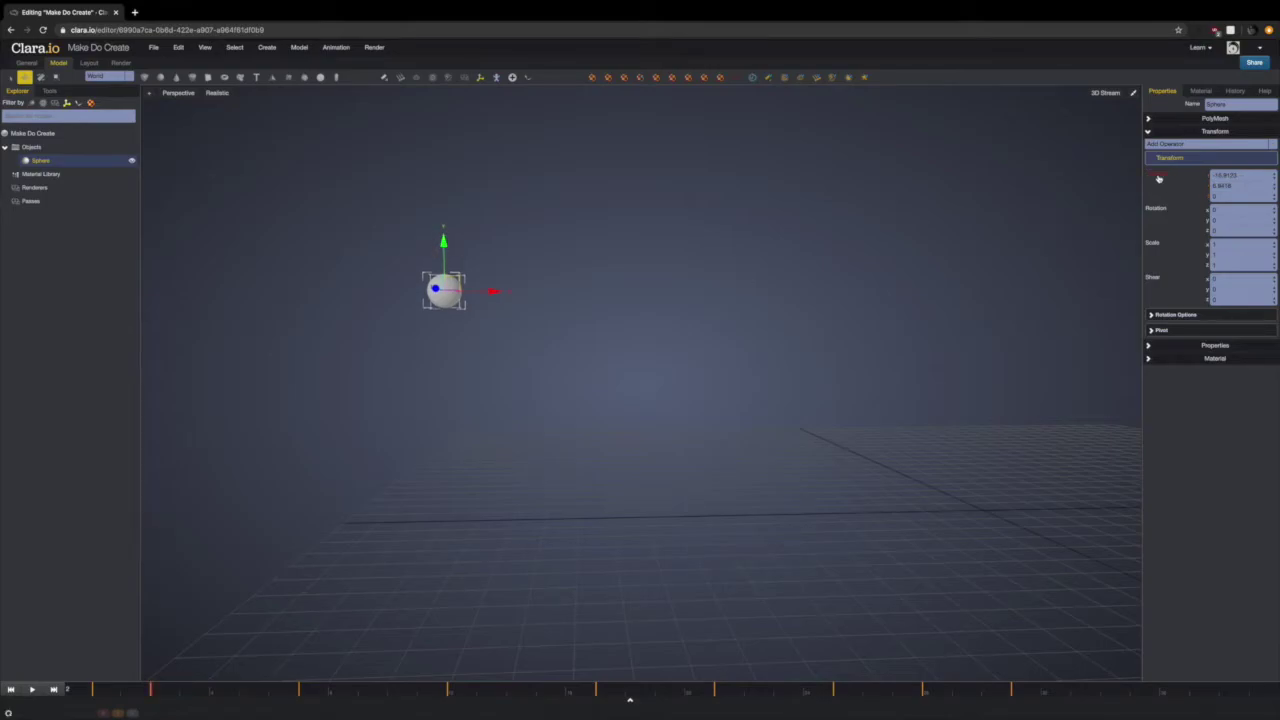
At frame 3, raise the sphere to Y about 6.8, move it to X about -16.9, and key its translation
drag(190, 690, 150, 691)
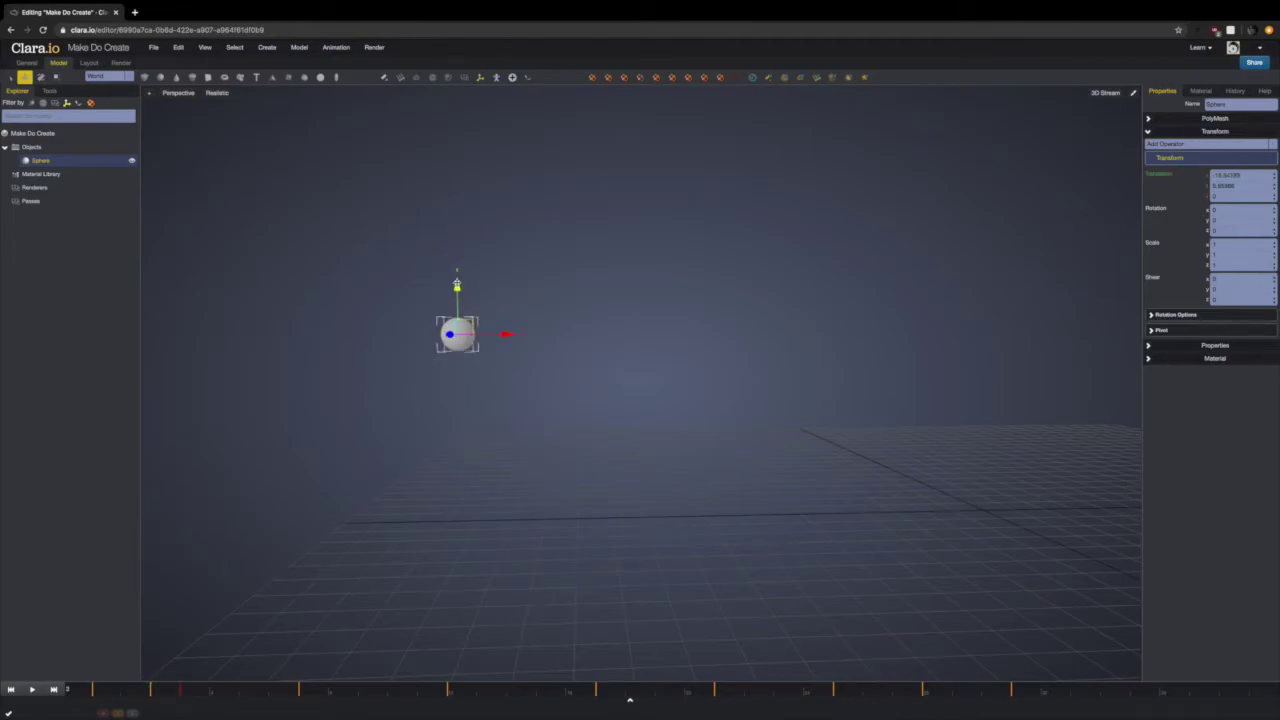
drag(456, 285, 452, 257)
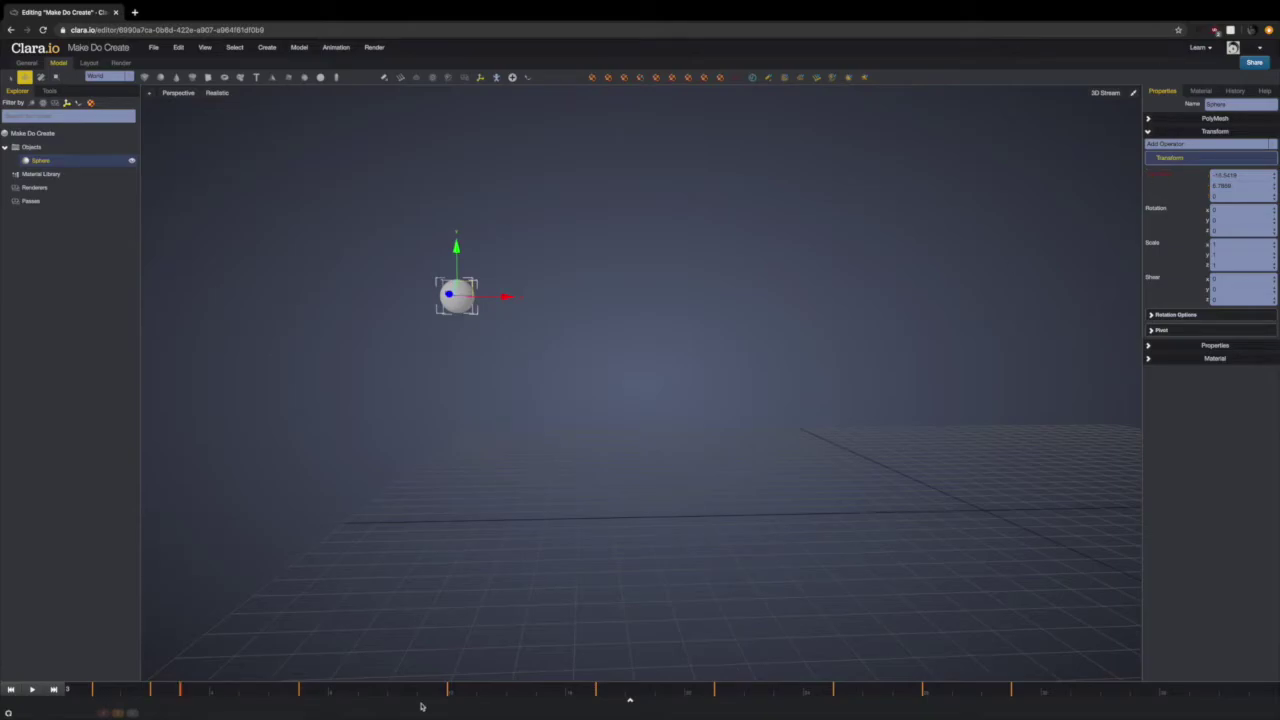
mouse_move(180, 692)
mouse_down()
mouse_move(100, 694)
mouse_move(289, 689)
mouse_move(150, 689)
mouse_move(167, 690)
mouse_up()
drag(511, 297, 491, 297)
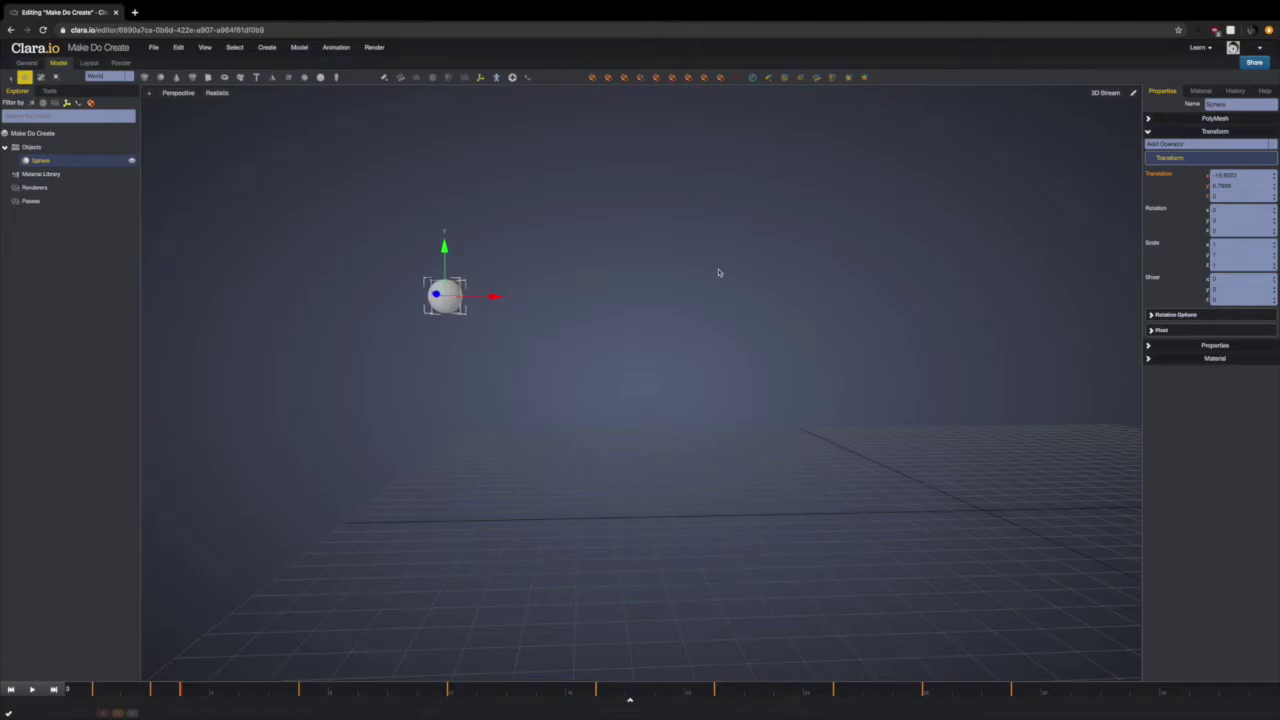
At frame 4, move the sphere to X about -16.1 and key its translation, and delete its translation keyframe at frame 3
mouse_move(220, 689)
mouse_down()
mouse_move(70, 689)
mouse_move(317, 698)
mouse_move(125, 689)
mouse_move(198, 699)
mouse_up()
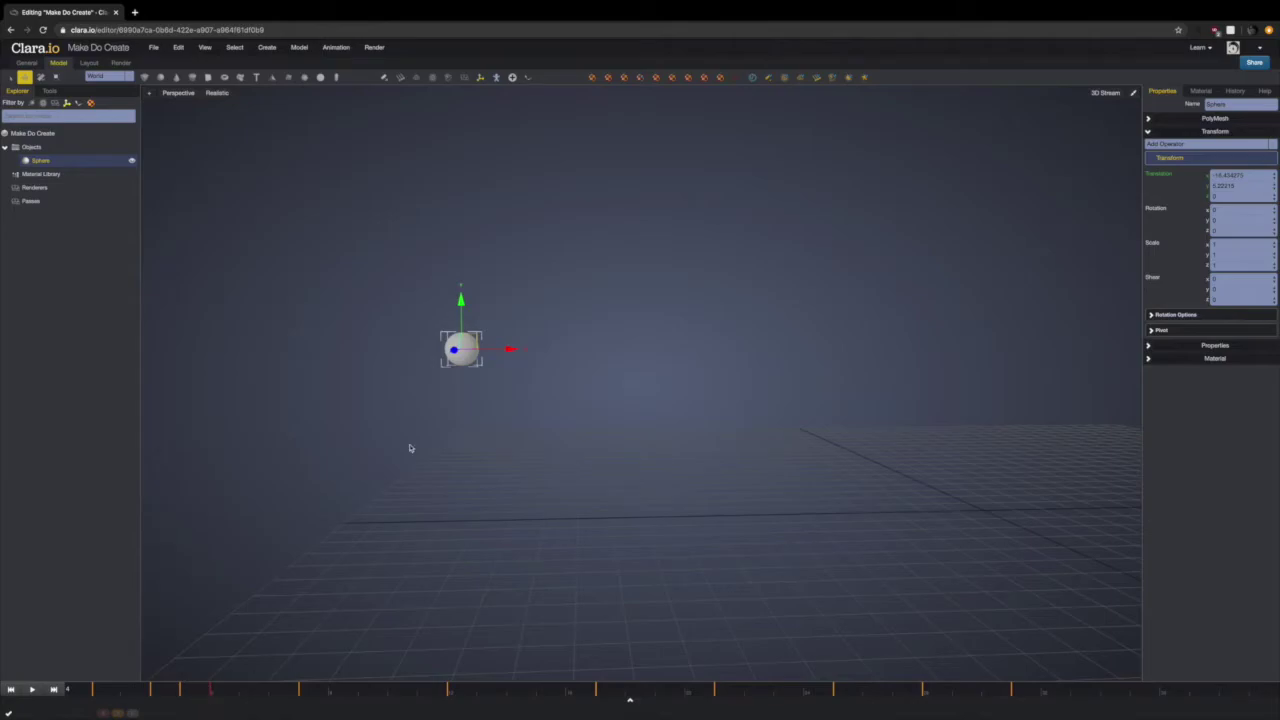
drag(511, 348, 524, 347)
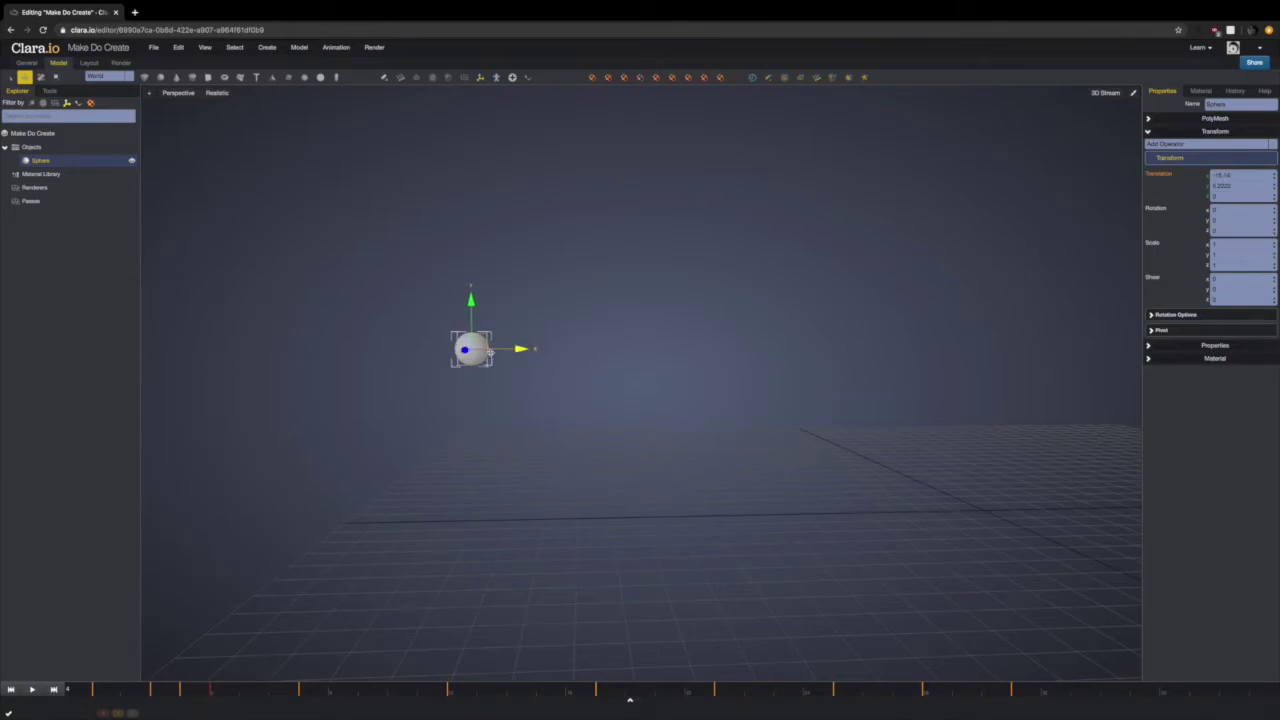
drag(210, 690, 167, 694)
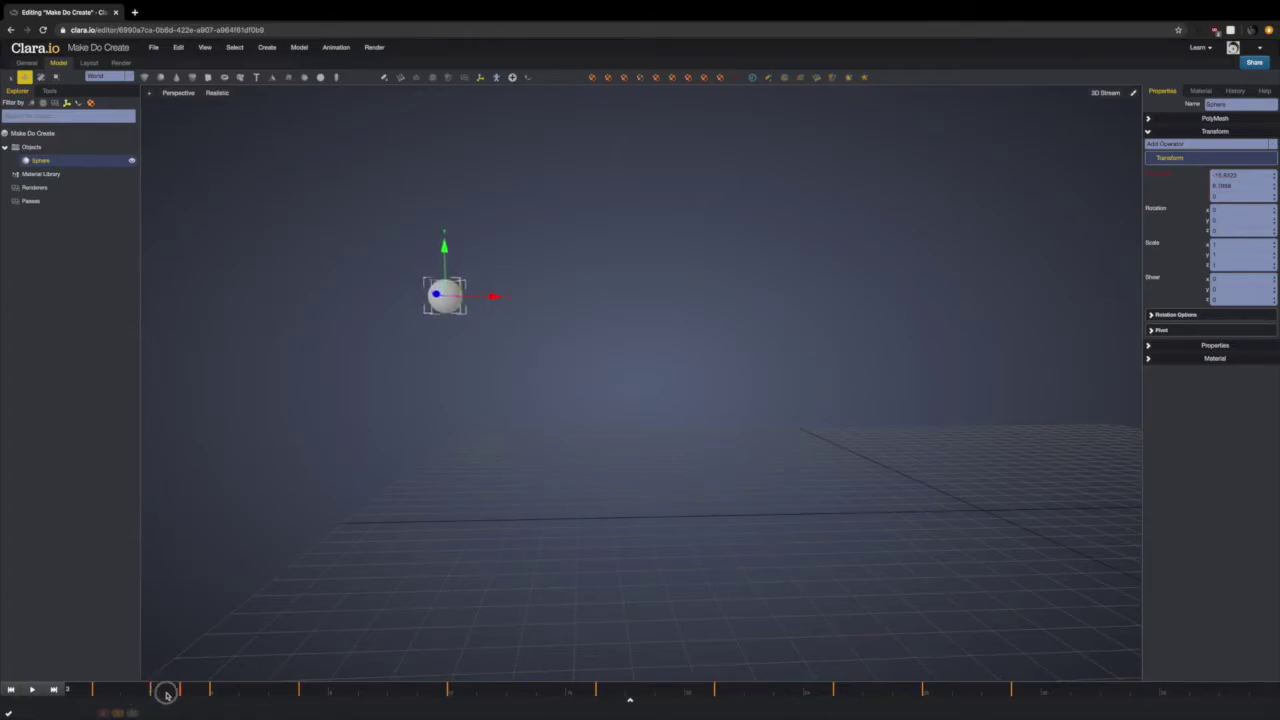
right_click(1152, 187)
click(1178, 179)
Replay the bounce from the start, and scrub through frames 7 to 12 to examine the rise to the second peak
mouse_move(242, 694)
mouse_down()
mouse_move(266, 691)
mouse_move(42, 702)
mouse_move(218, 693)
mouse_up()
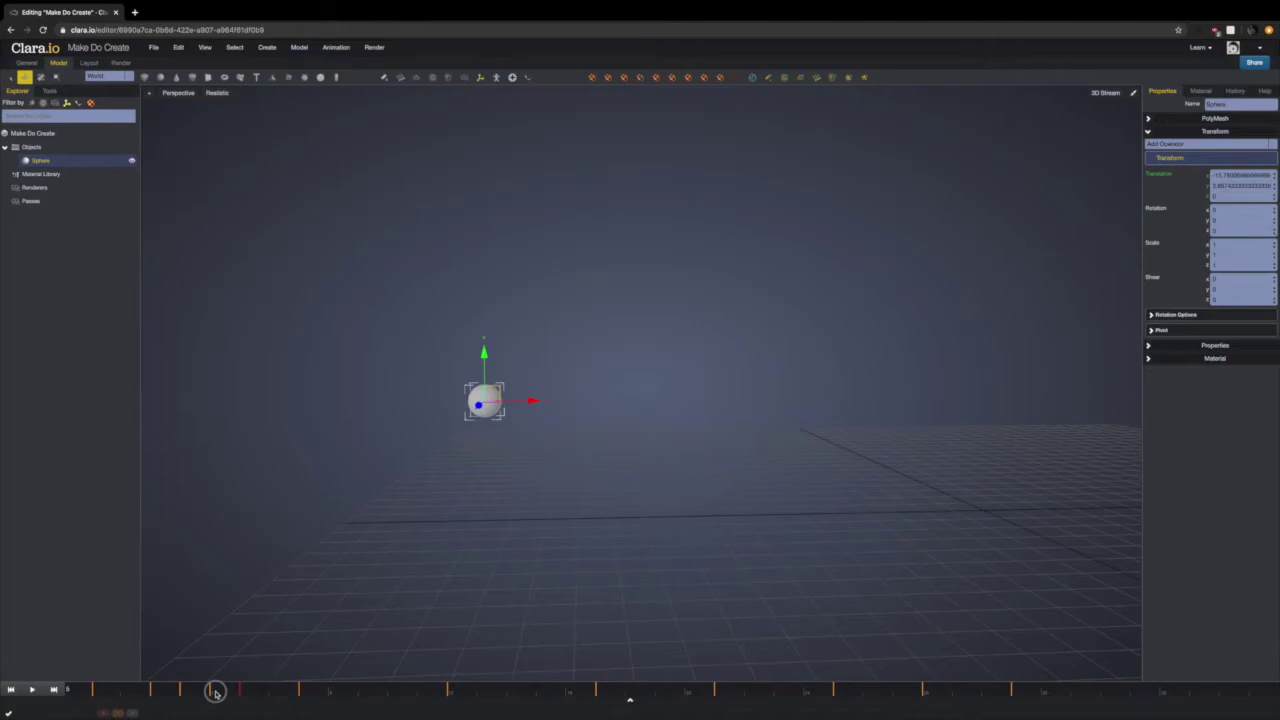
drag(218, 693, 84, 689)
click(31, 690)
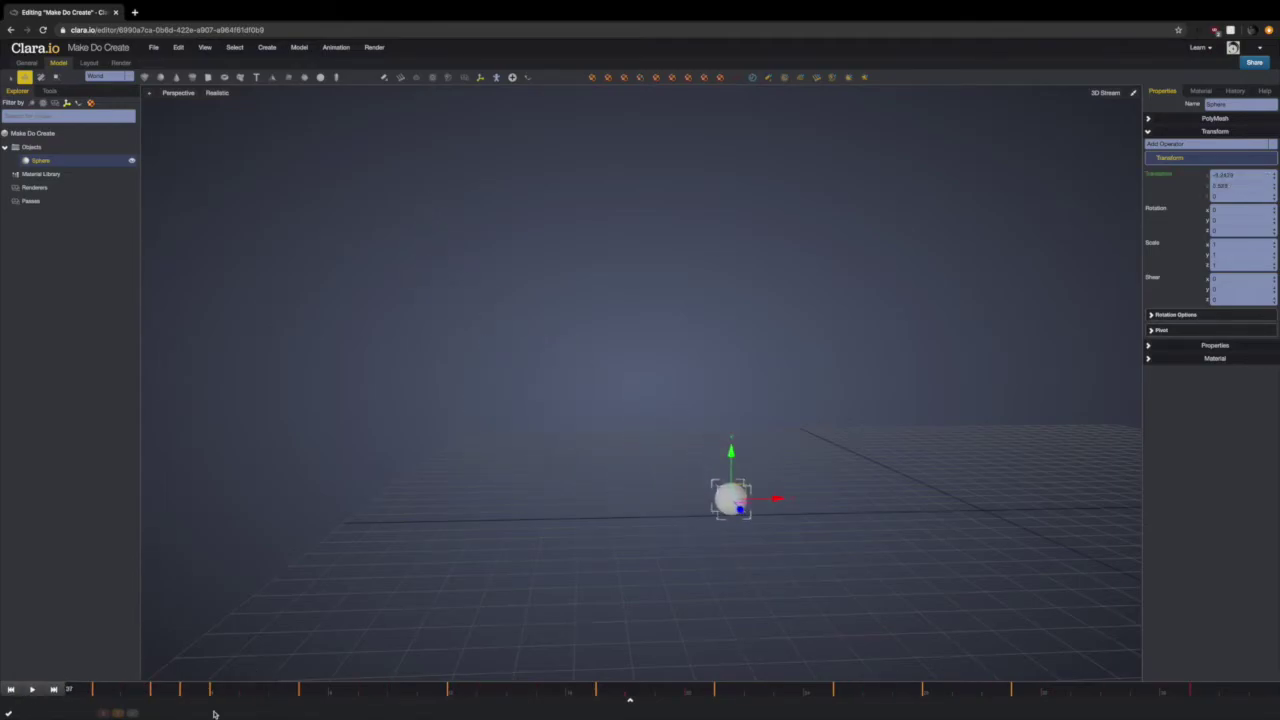
mouse_move(290, 688)
mouse_down()
mouse_move(206, 686)
mouse_move(314, 686)
mouse_move(91, 686)
mouse_move(296, 685)
mouse_up()
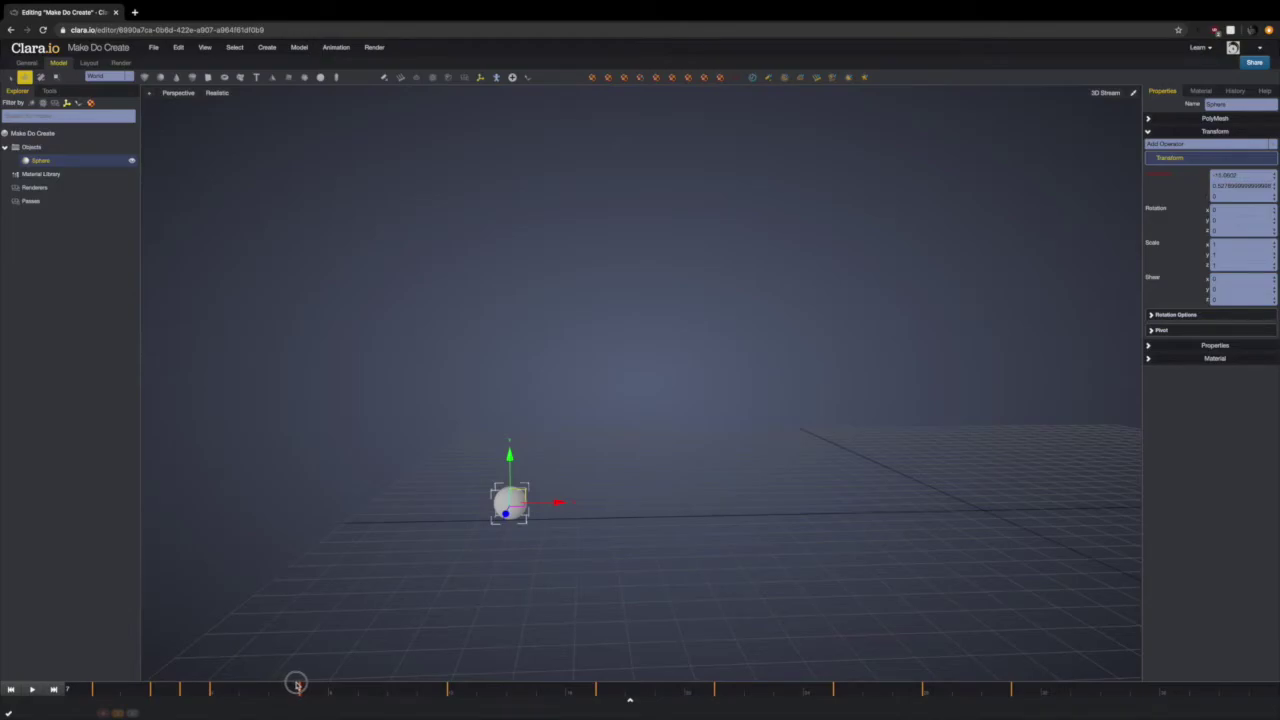
drag(297, 685, 429, 681)
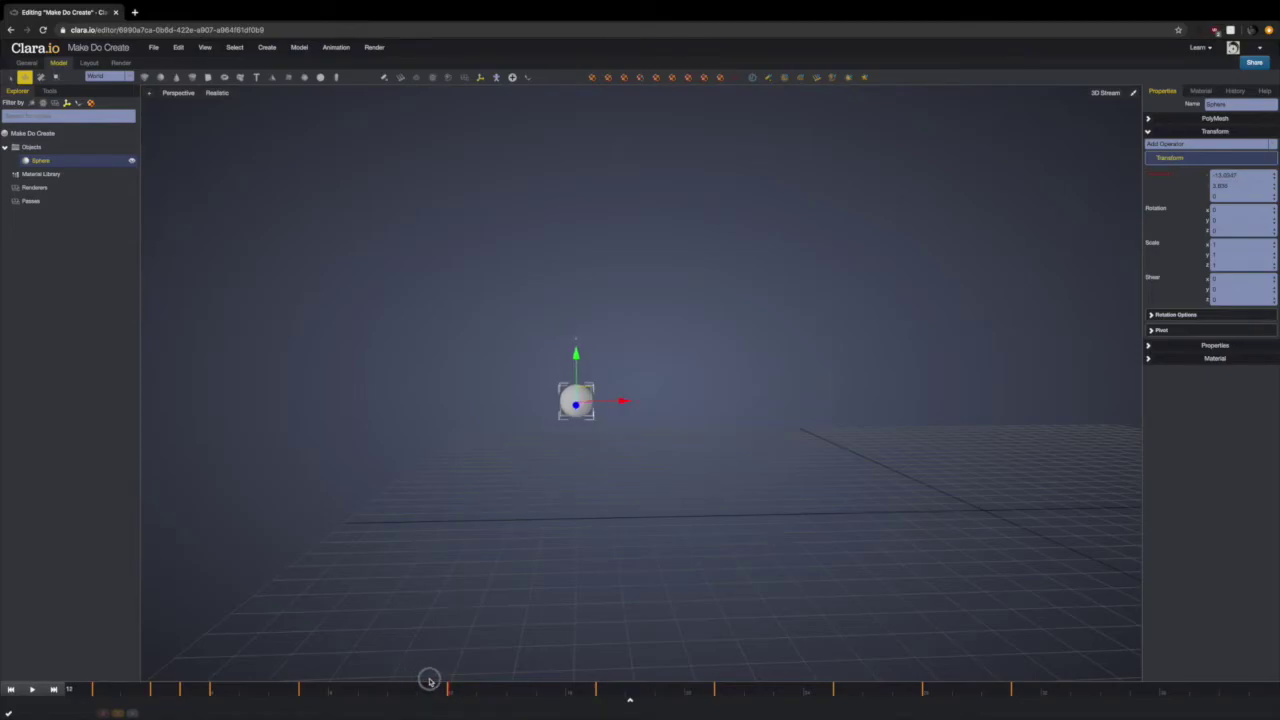
At frame 11, raise the sphere slightly, nudge it forward along X, and key its translation
drag(421, 683, 411, 689)
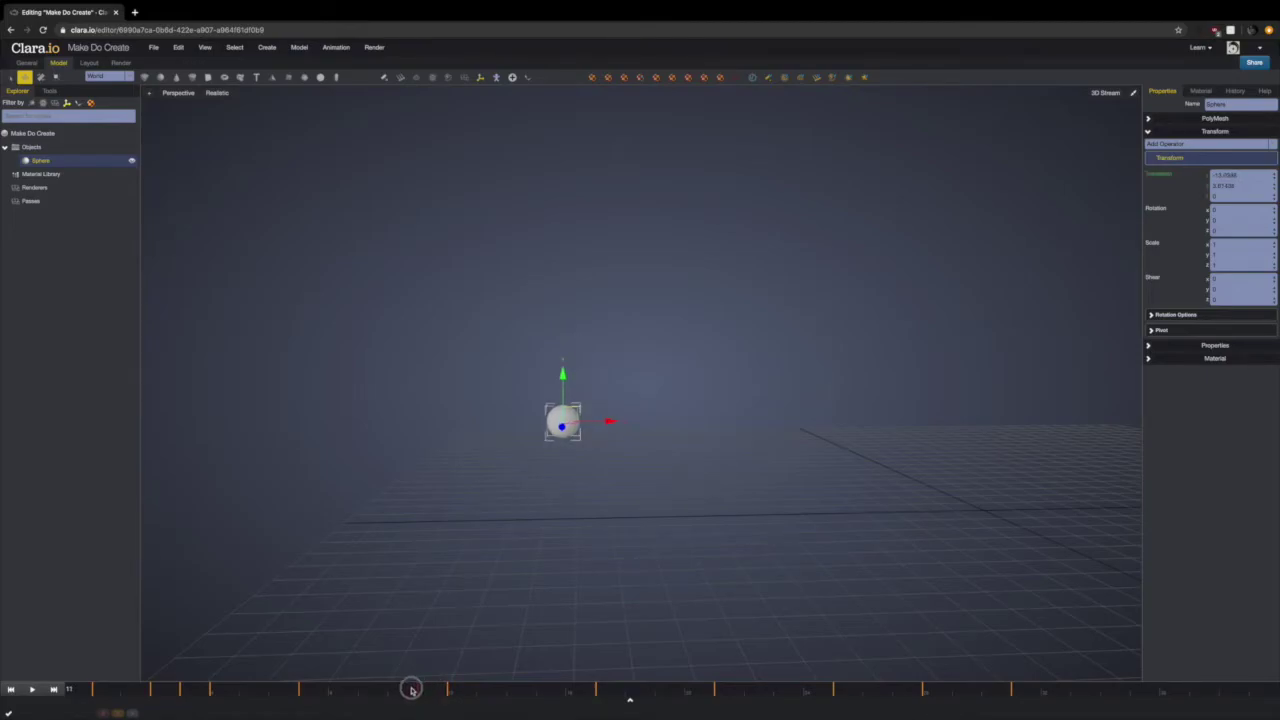
drag(563, 372, 563, 365)
drag(609, 412, 613, 412)
click(1152, 175)
At frame 13, raise the sphere to Y about 3.4, shift it slightly back along X, and key its translation
drag(385, 692, 453, 686)
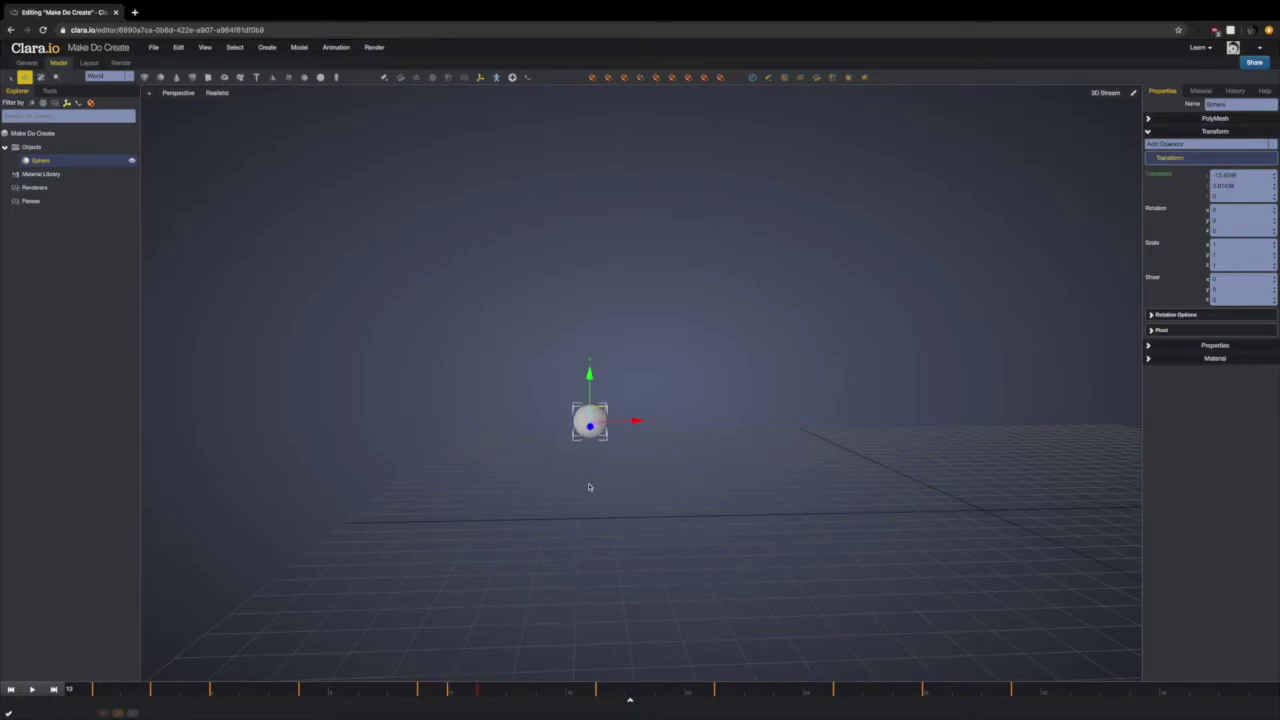
drag(590, 366, 589, 360)
click(631, 406)
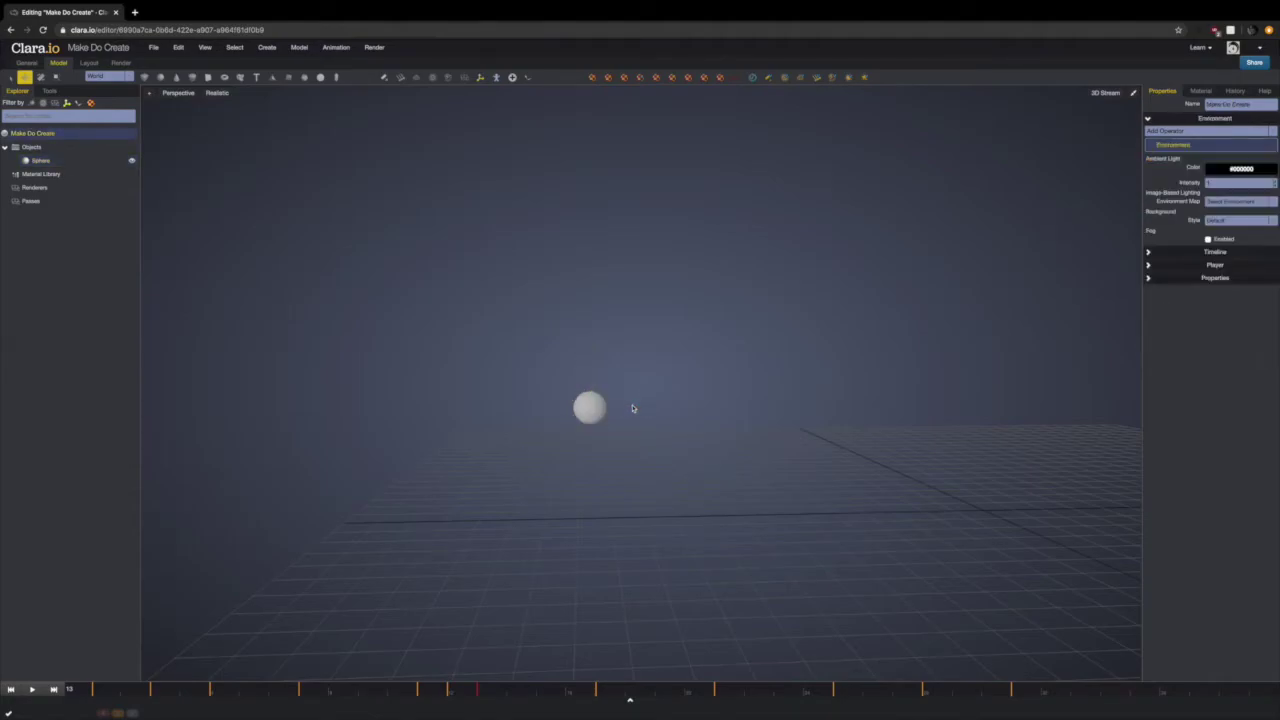
click(592, 413)
drag(636, 407, 631, 406)
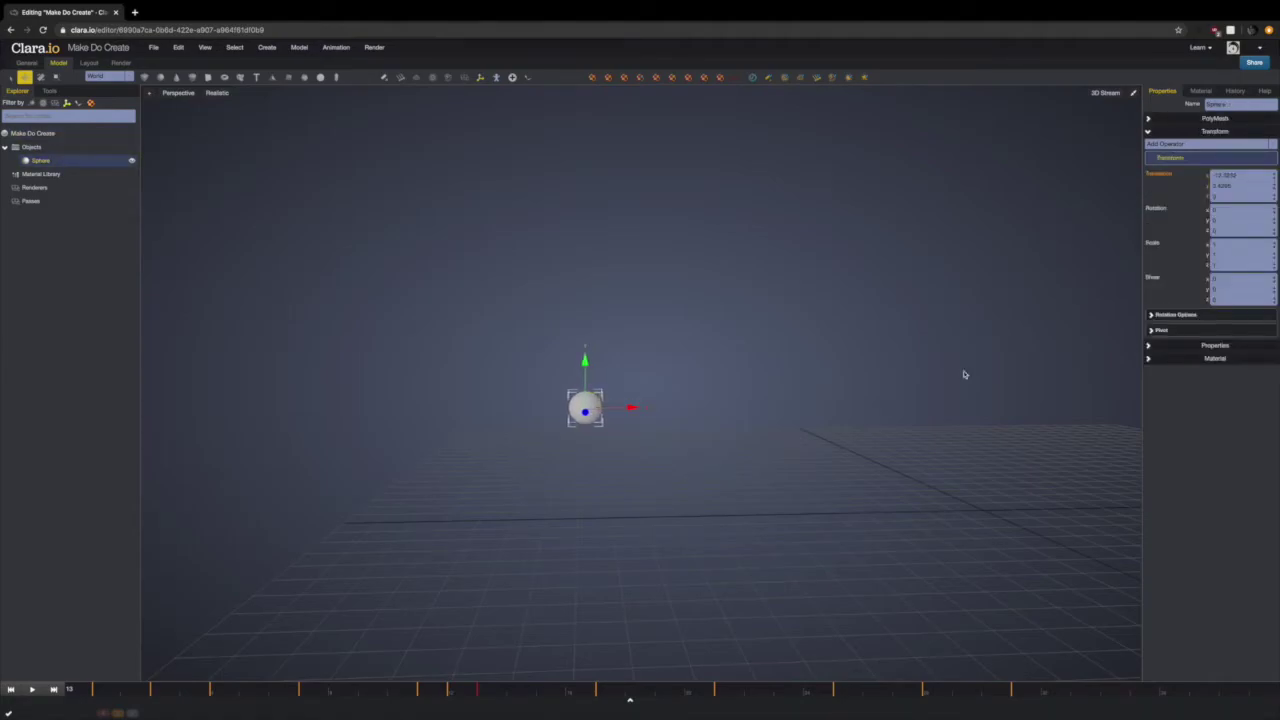
At frame 20, raise the sphere to Y about 2, move it to X about -10.2, and key its translation
drag(363, 693, 423, 692)
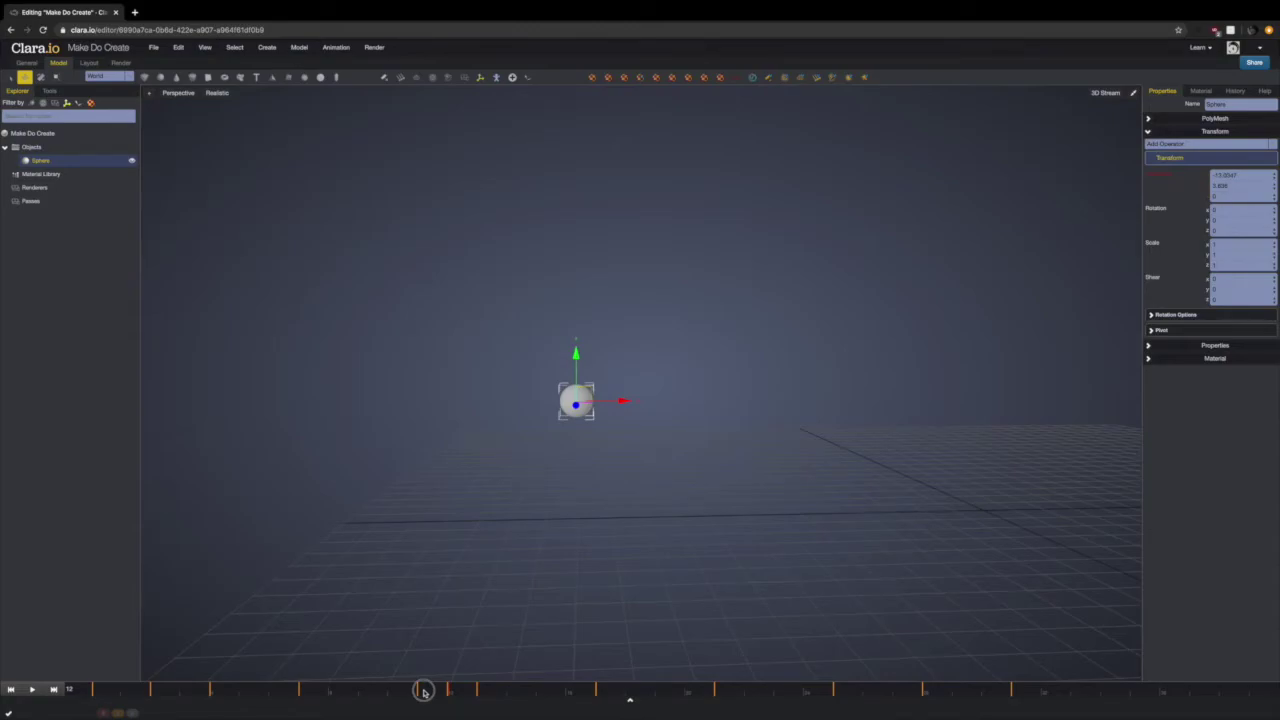
drag(423, 692, 597, 696)
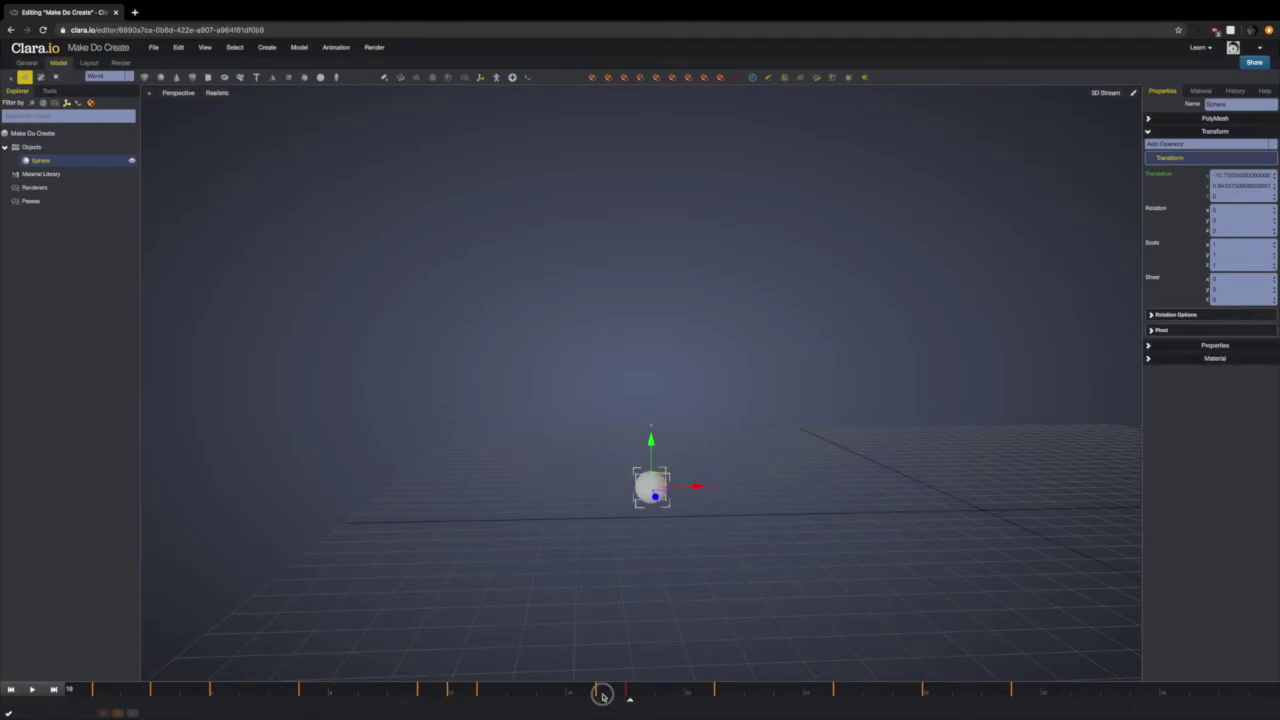
drag(601, 695, 680, 697)
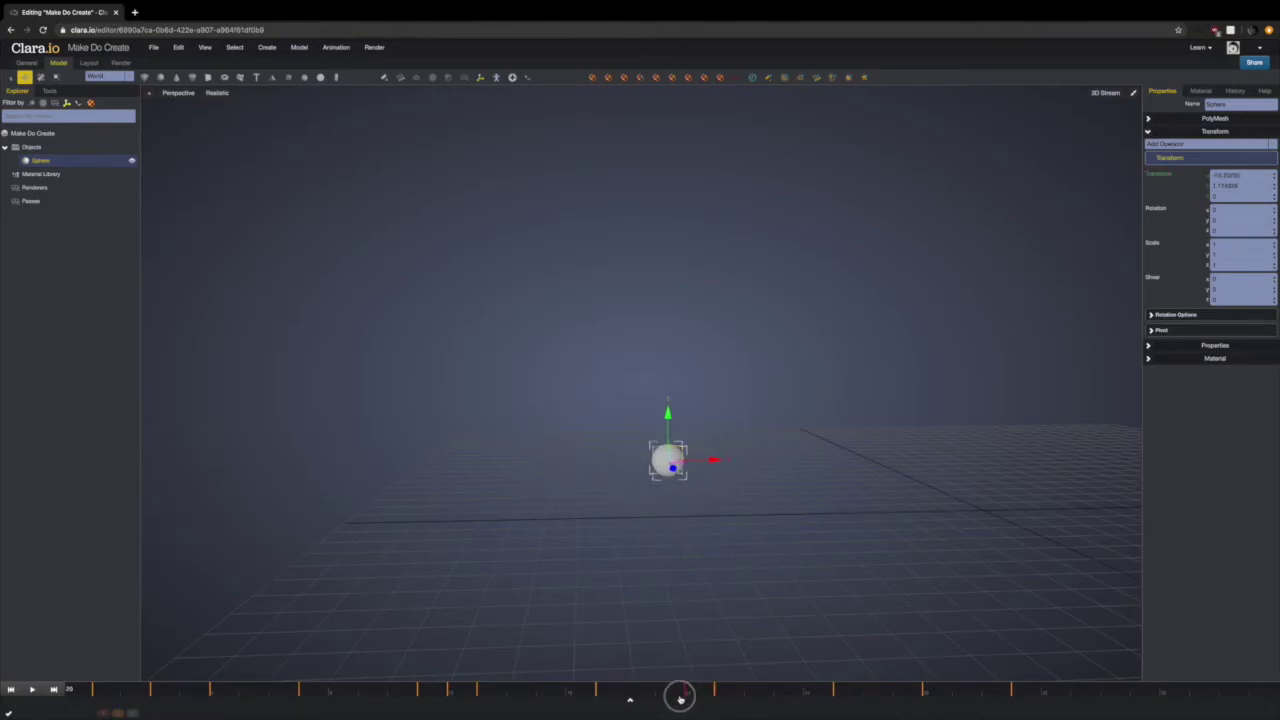
drag(736, 690, 682, 696)
drag(668, 412, 677, 404)
drag(719, 451, 724, 451)
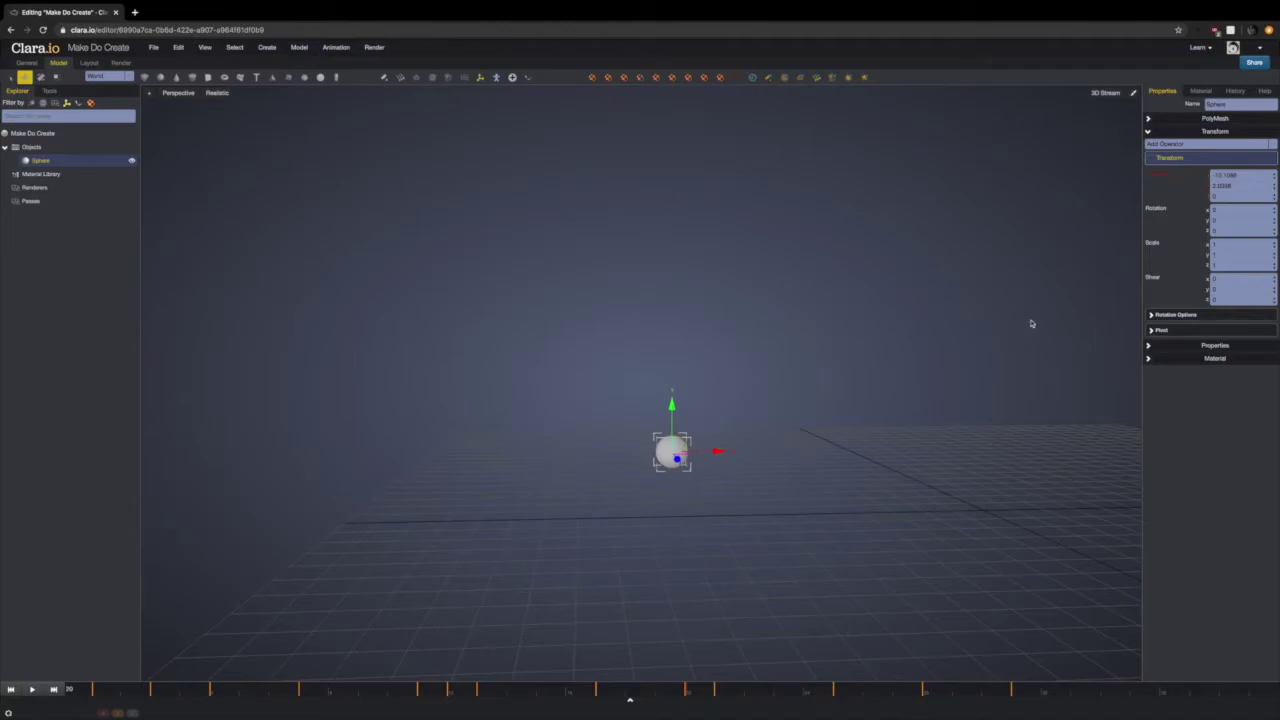
At frame 22, lower the sphere to Y about 1.9, nudge it slightly forward along X, and key its translation
mouse_move(719, 694)
mouse_down()
mouse_move(683, 700)
mouse_move(731, 694)
mouse_up()
drag(681, 418, 680, 413)
drag(726, 456, 723, 456)
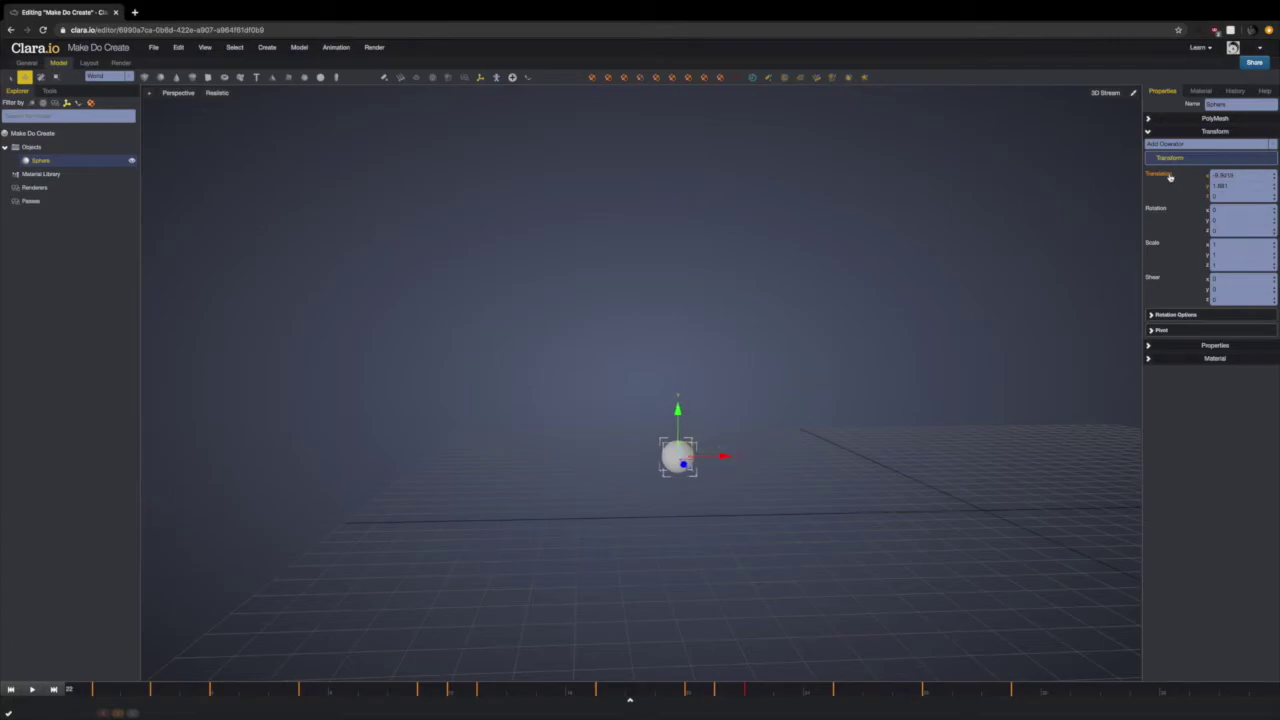
At frame 27, raise the sphere slightly, nudge it forward along X, and key its translation
drag(648, 695, 910, 692)
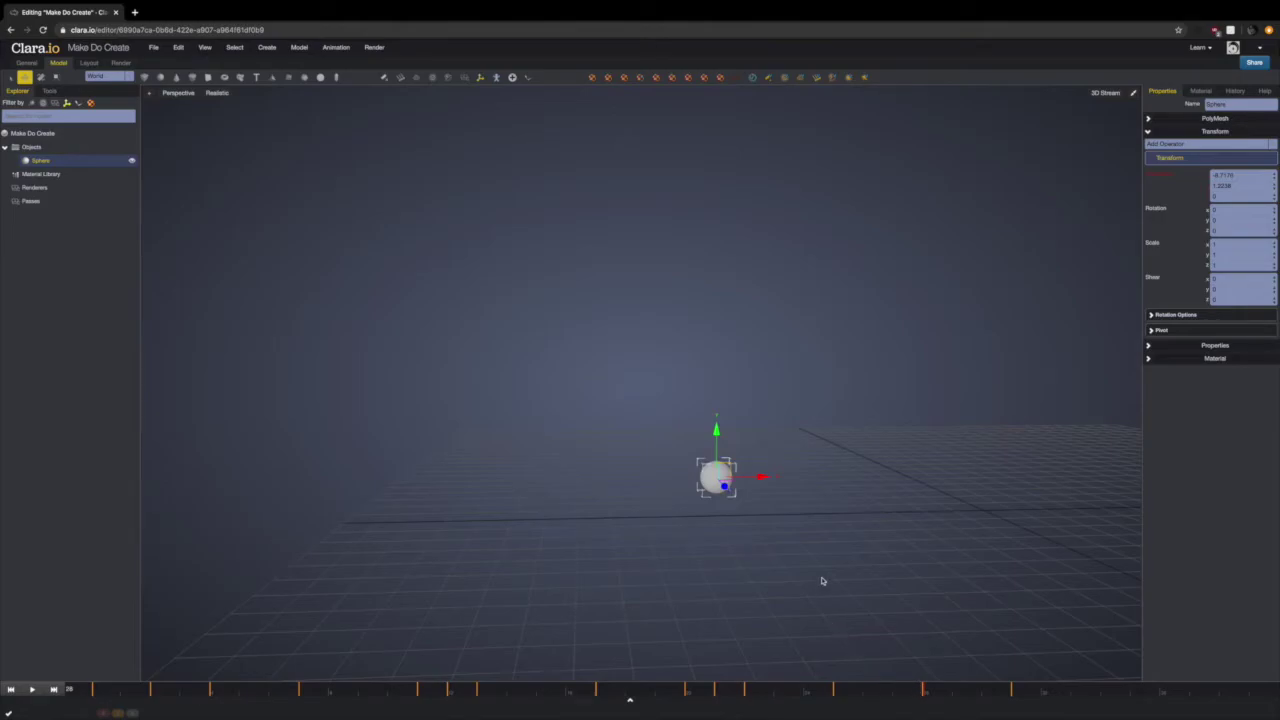
drag(837, 566, 834, 548)
key(f)
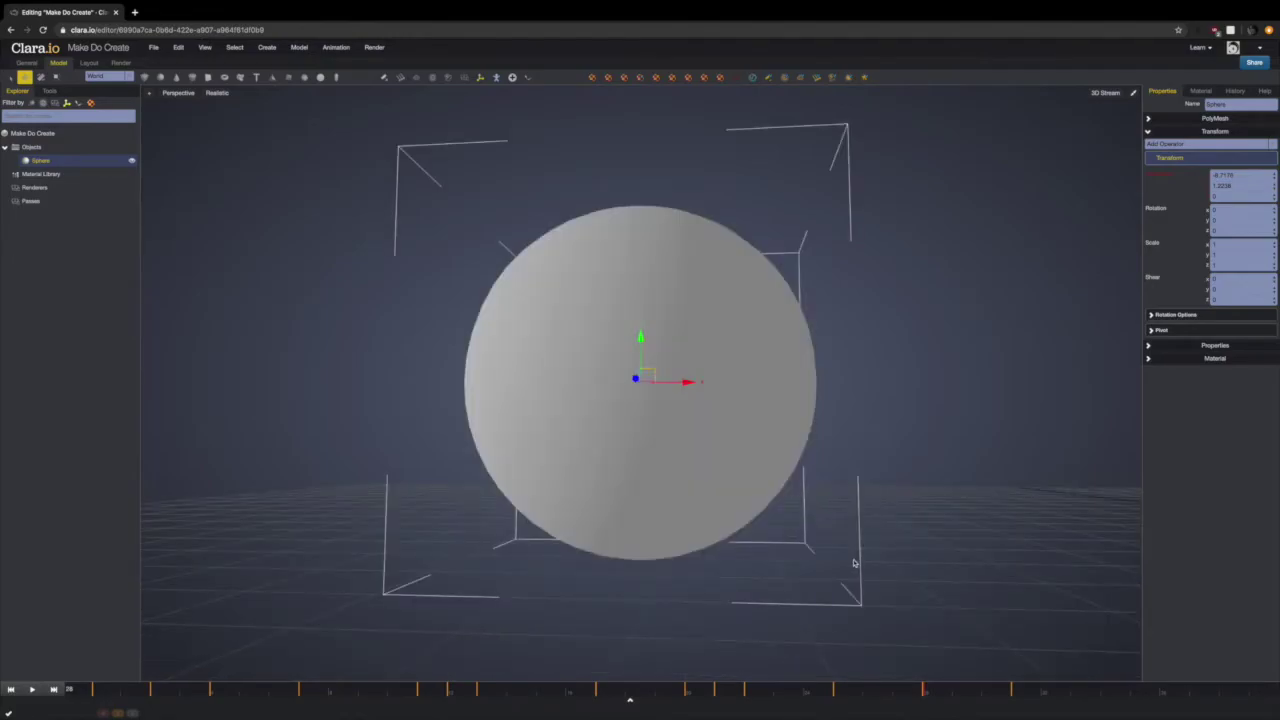
scroll(852, 565, down, 10)
drag(844, 575, 843, 582)
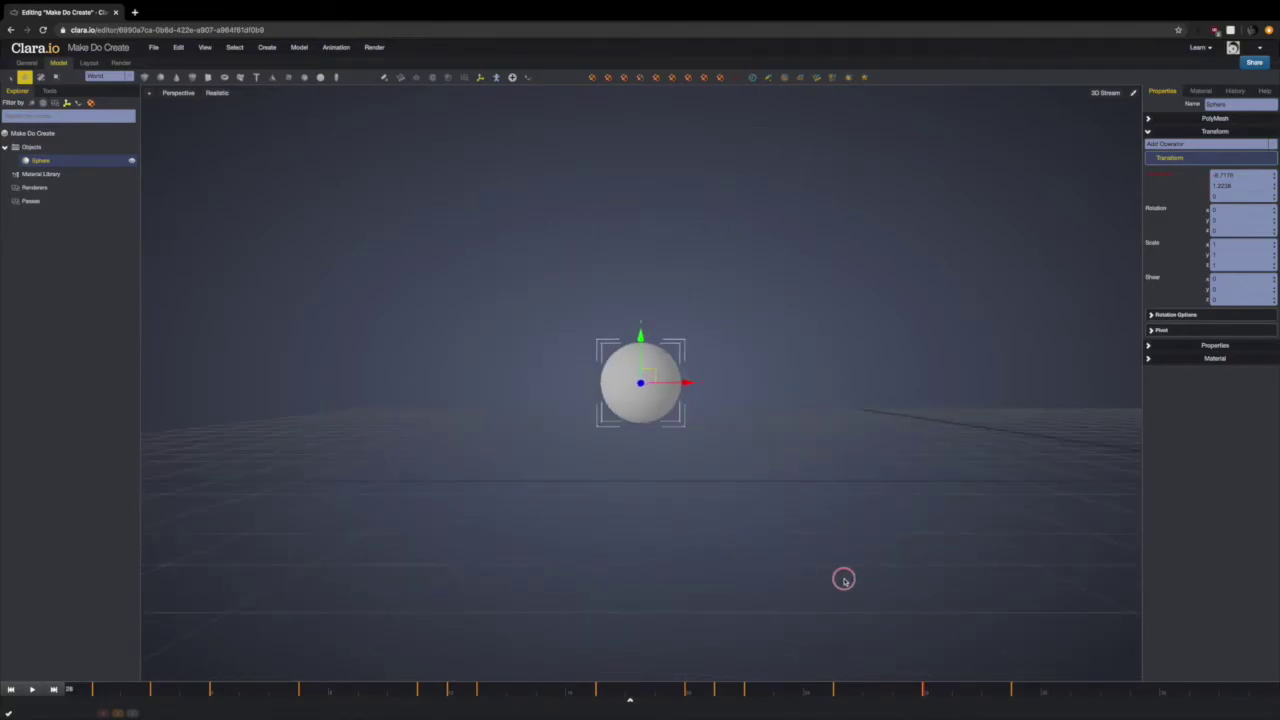
drag(794, 693, 886, 694)
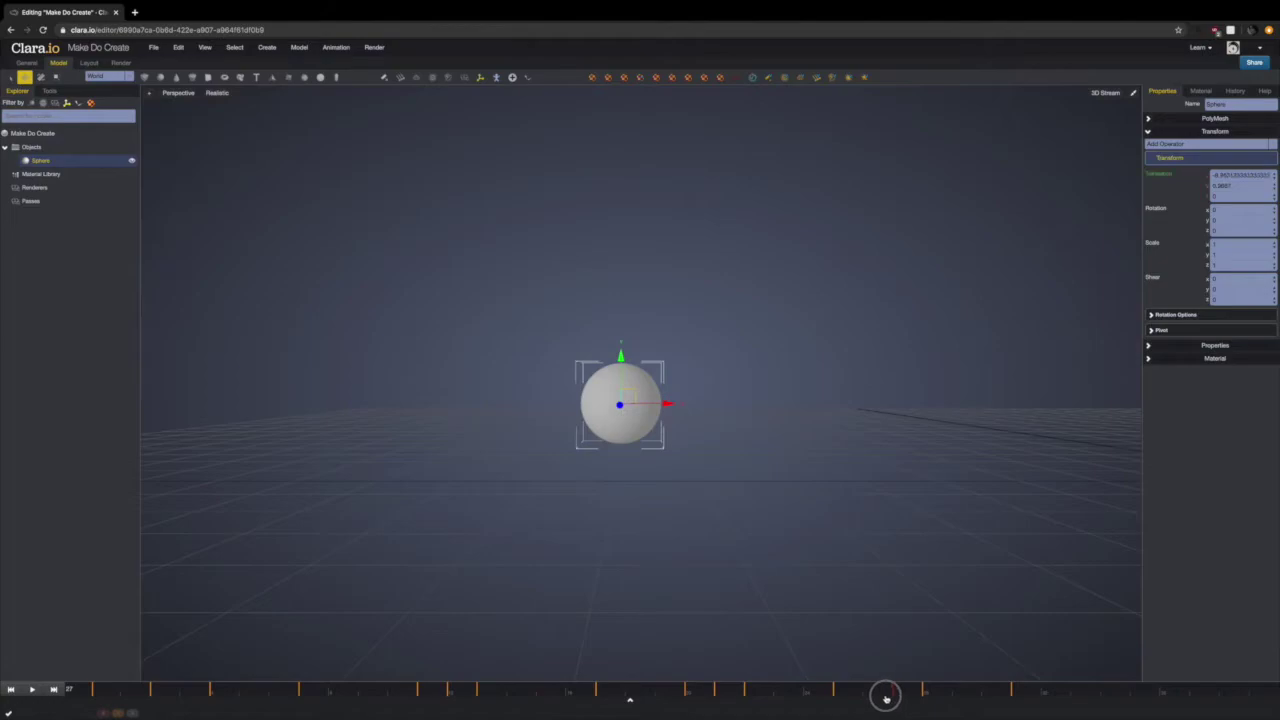
mouse_move(620, 355)
mouse_down()
mouse_move(645, 348)
mouse_move(630, 341)
mouse_up()
click(1160, 175)
At frame 29, raise the sphere to Y about 1.1, shift it slightly back along X, and key its translation
click(952, 694)
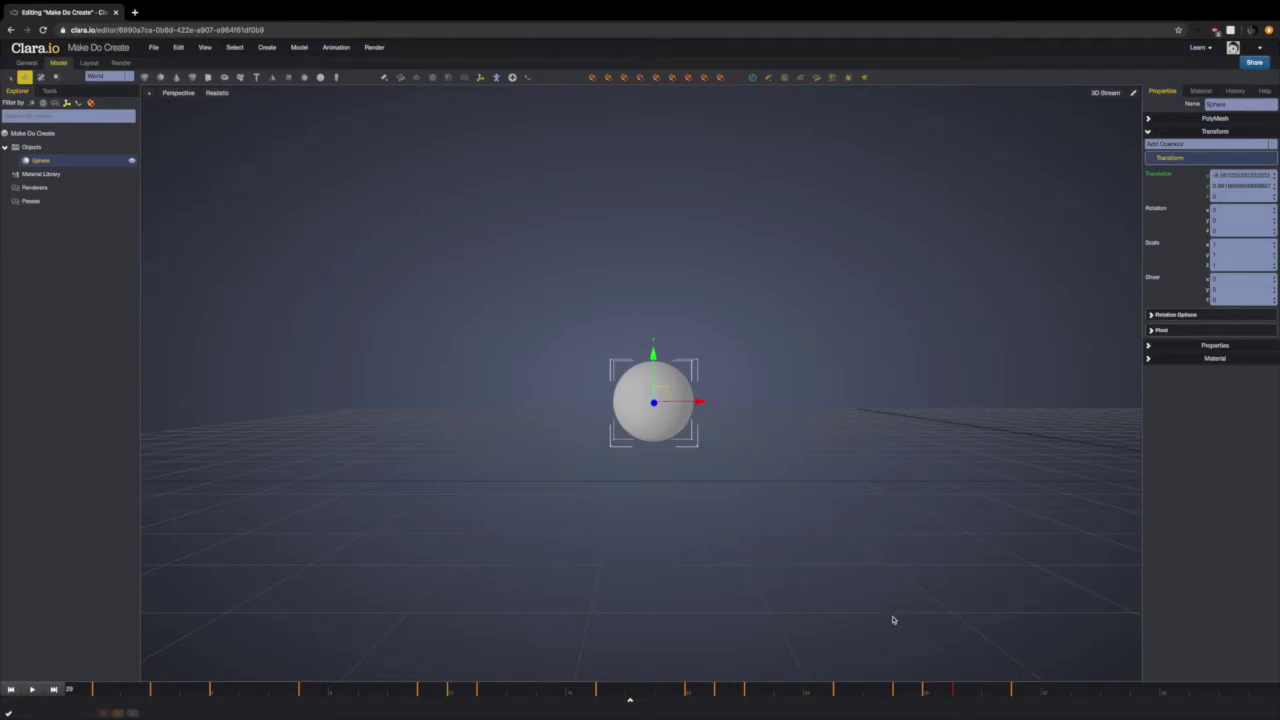
drag(653, 354, 646, 345)
click(1163, 177)
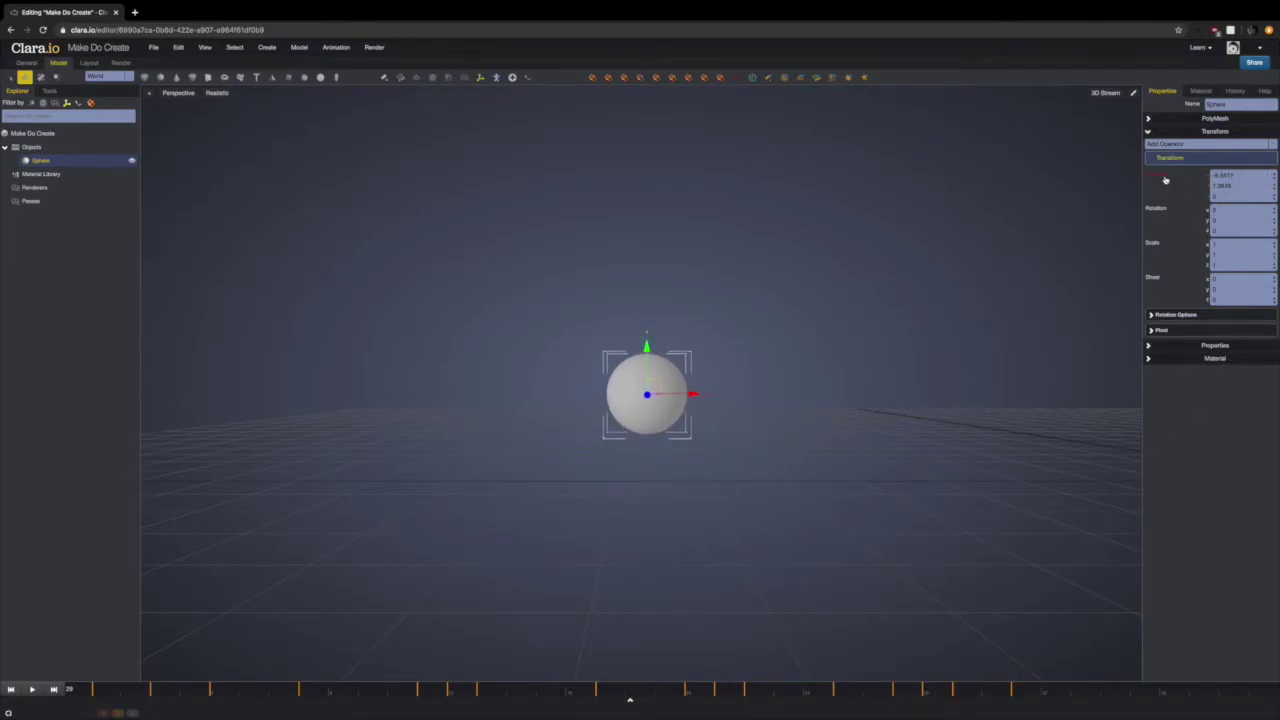
Scrub through the last frames, then replay the whole bounce from the start to examine its motion
drag(963, 695, 1023, 691)
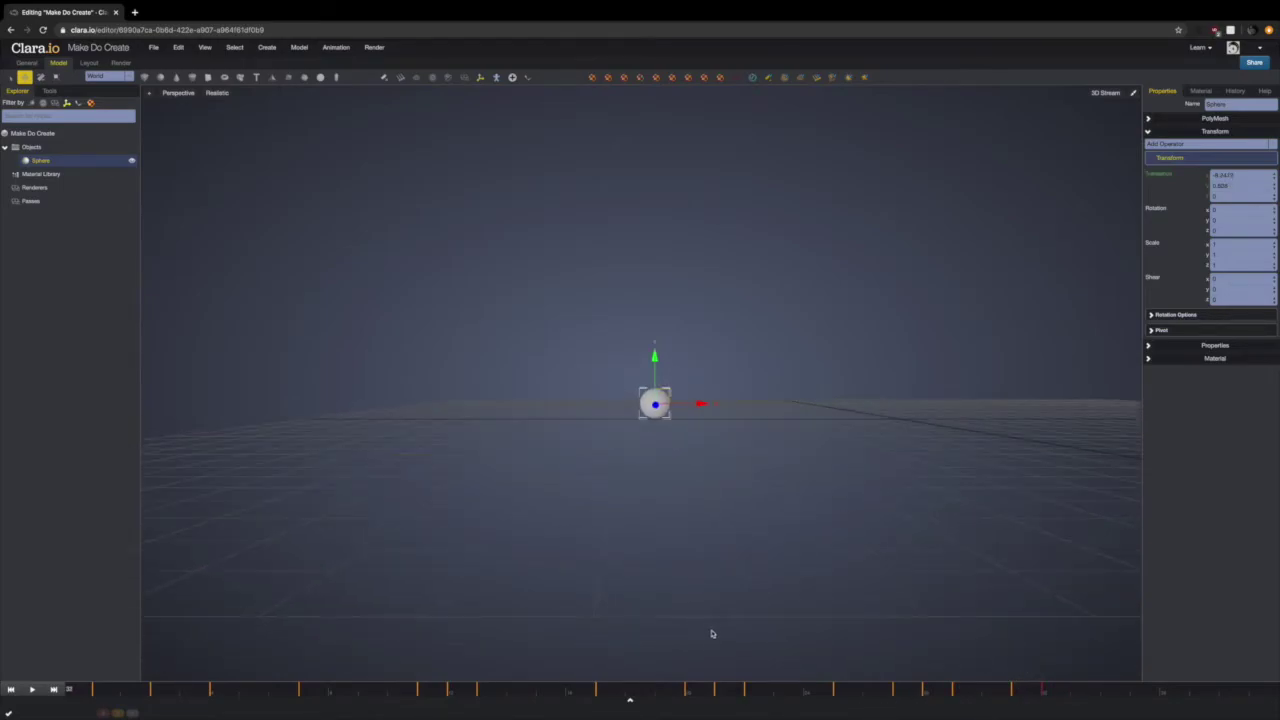
right_drag(695, 610, 694, 611)
middle_drag(680, 609, 780, 634)
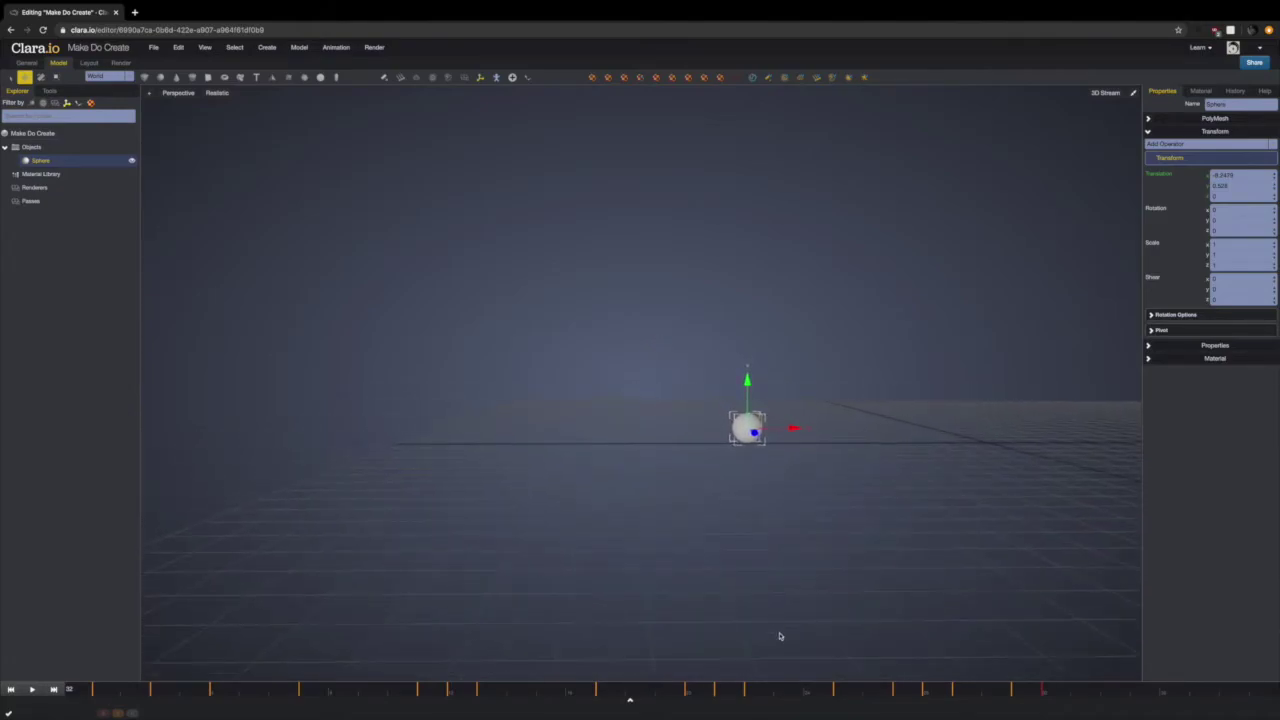
click(11, 690)
click(32, 690)
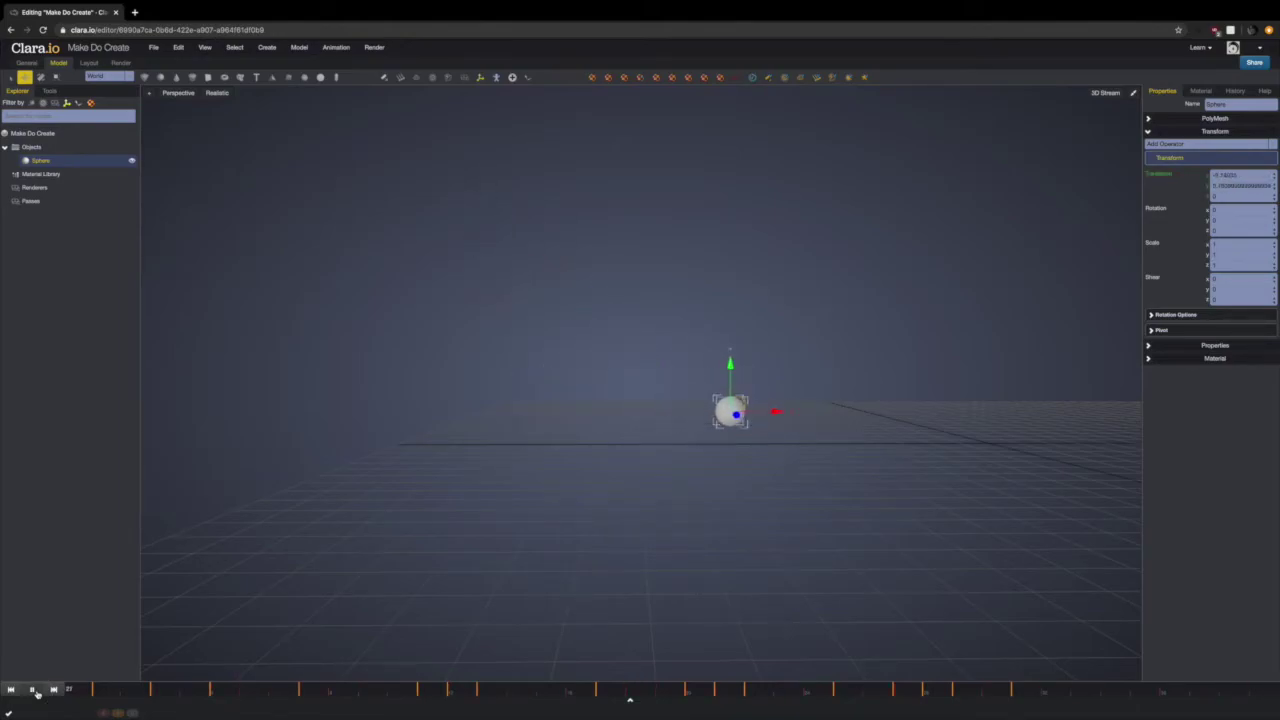
click(32, 690)
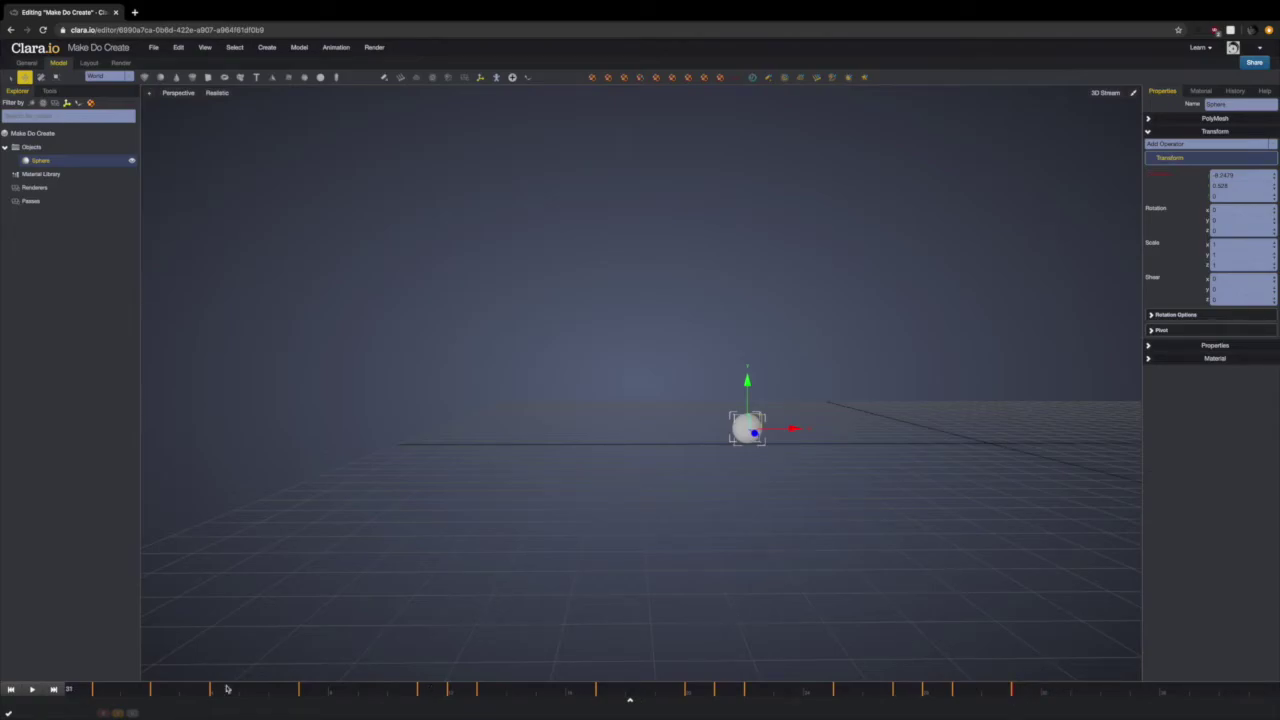
At frame 7, the first ground contact, squash the sphere along Y to a scale of about 0.4
click(100, 691)
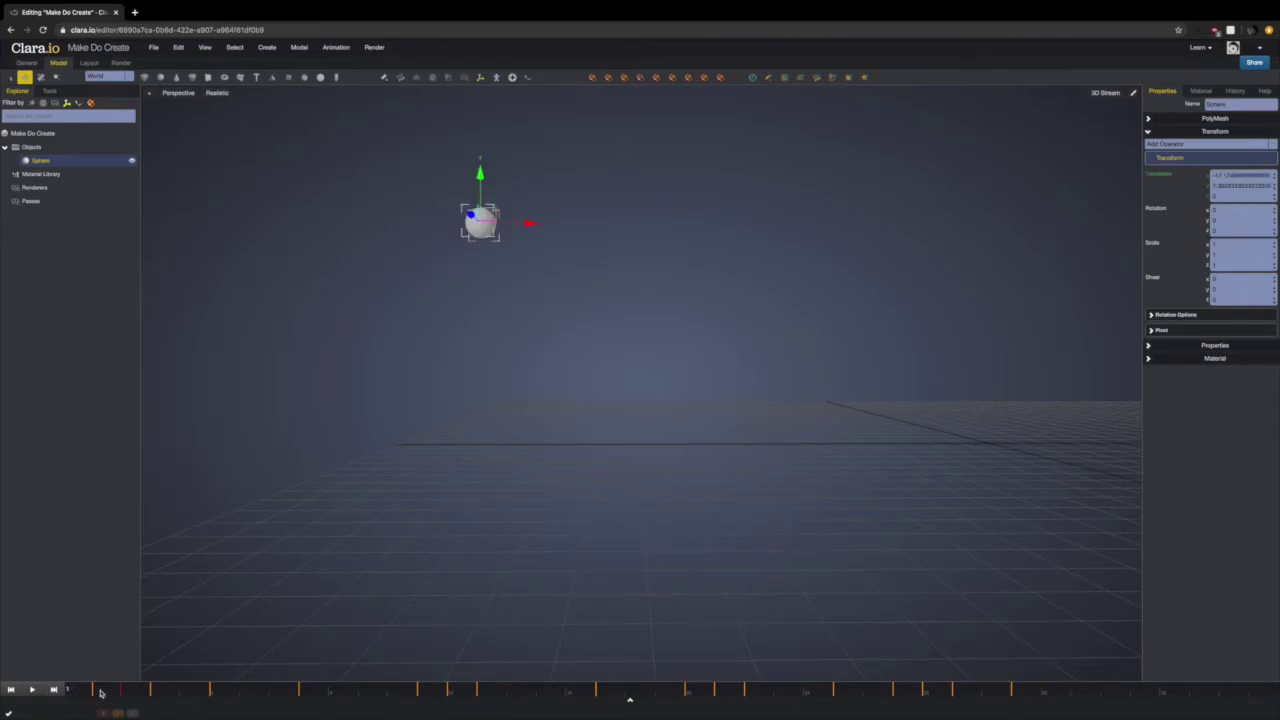
click(101, 691)
click(302, 693)
drag(312, 694, 281, 694)
key(f)
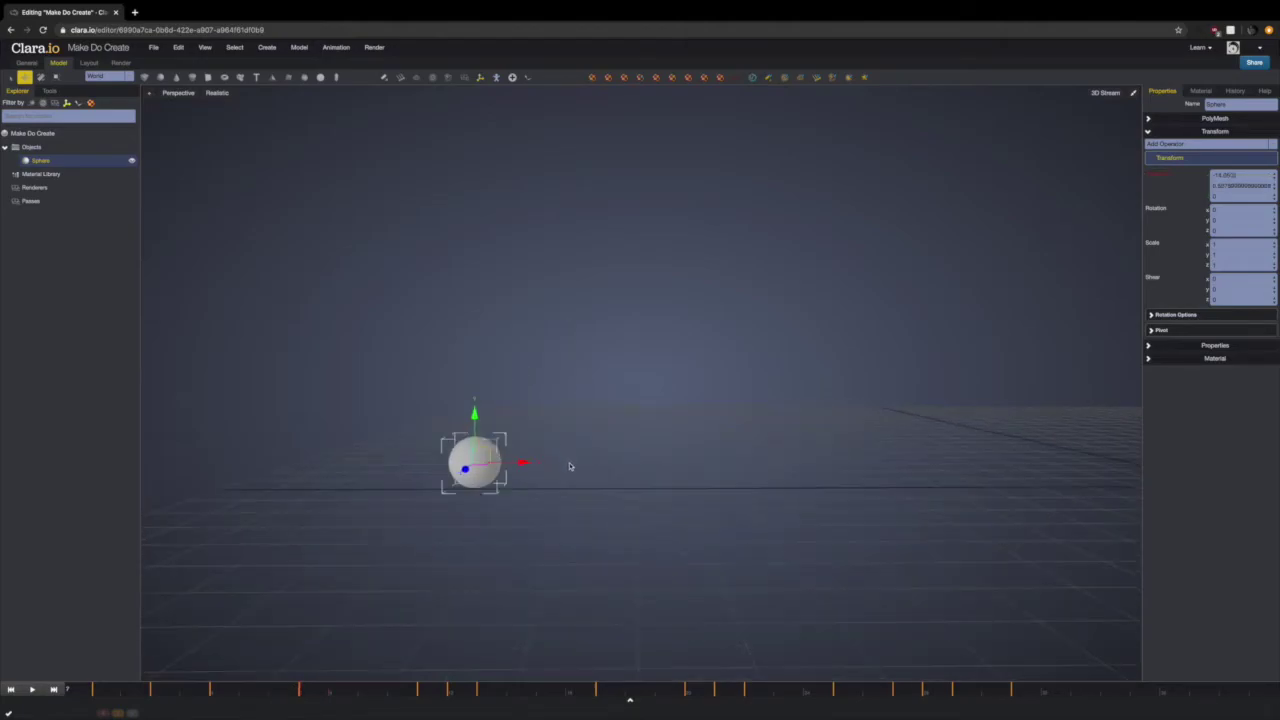
scroll(575, 468, down, 10)
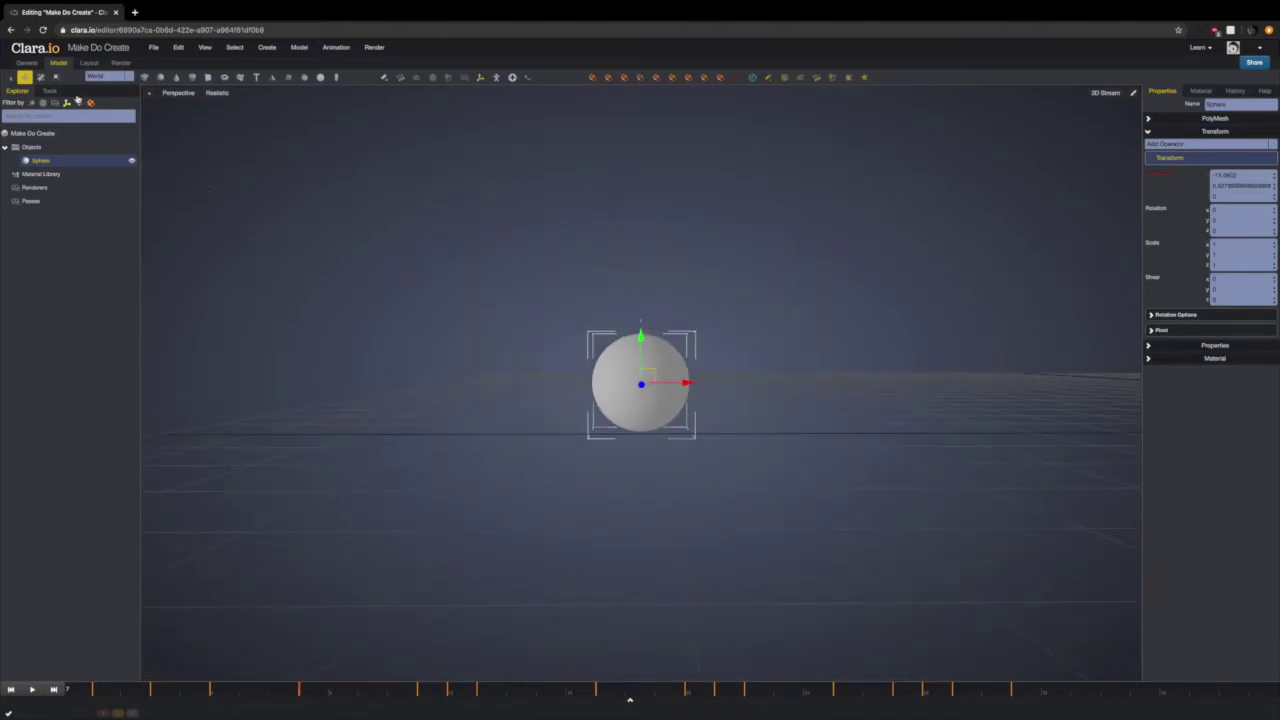
click(57, 77)
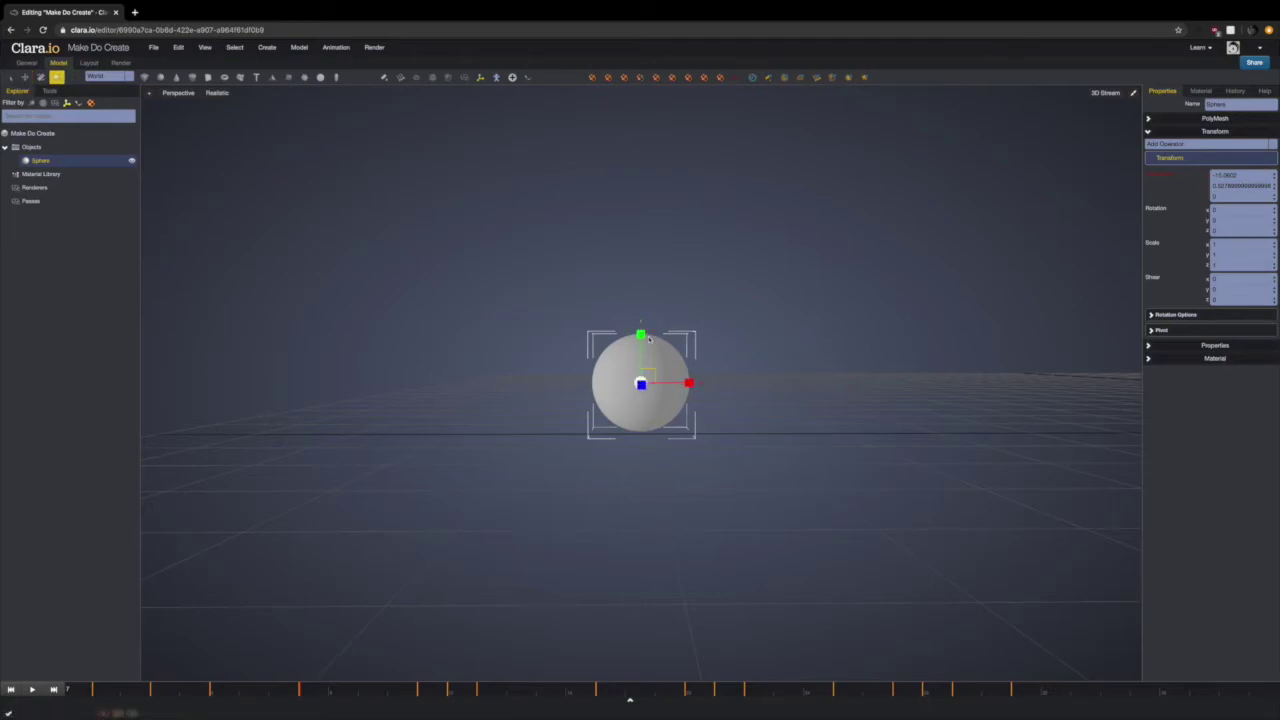
drag(640, 334, 641, 384)
drag(641, 334, 641, 342)
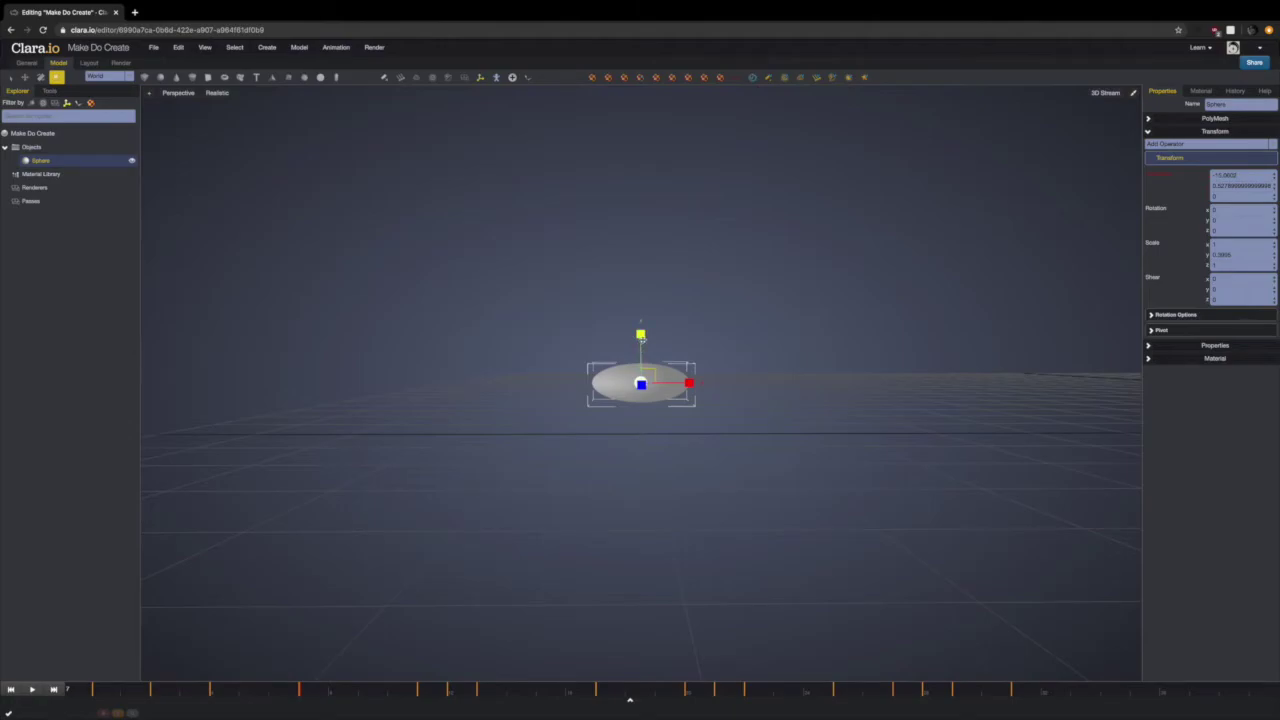
Lower the squashed sphere to Y about 0.2 at frame 7, and key both its translation and its scale
key(w)
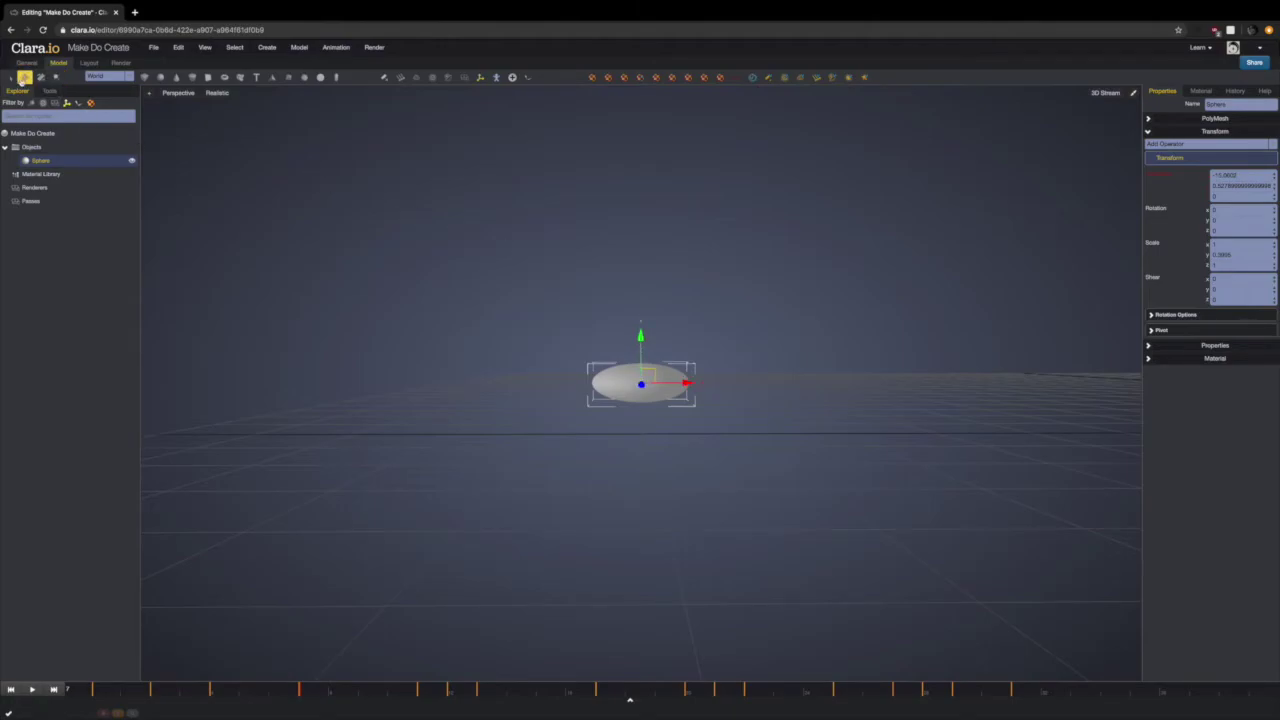
drag(641, 336, 645, 367)
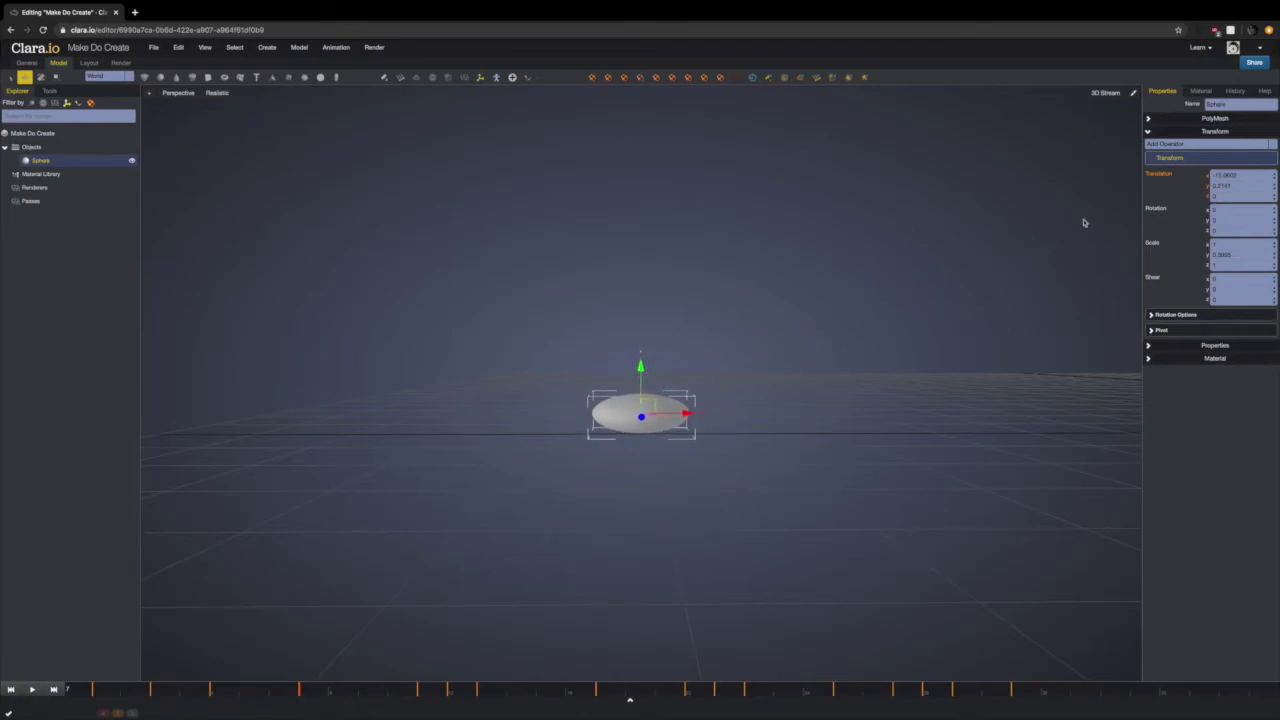
click(1161, 176)
click(1153, 245)
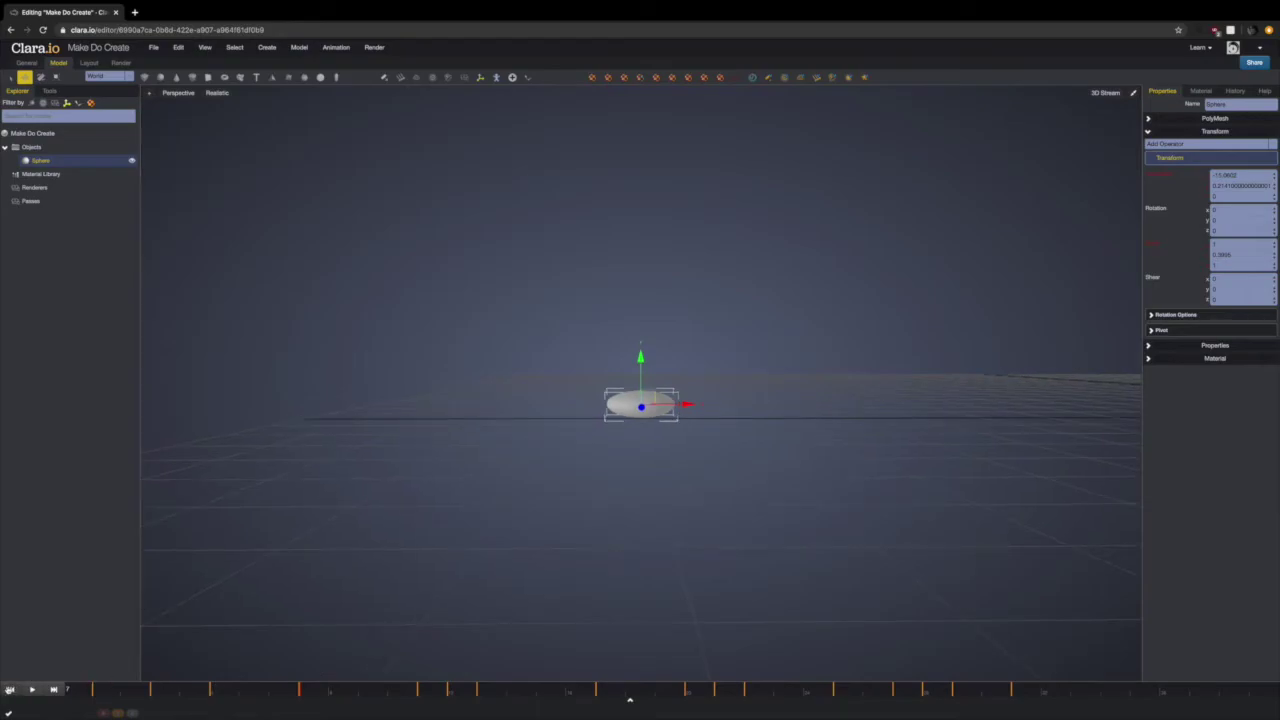
At frame 0, set the sphere's Y scale to 1 and key its scale
click(10, 689)
click(32, 690)
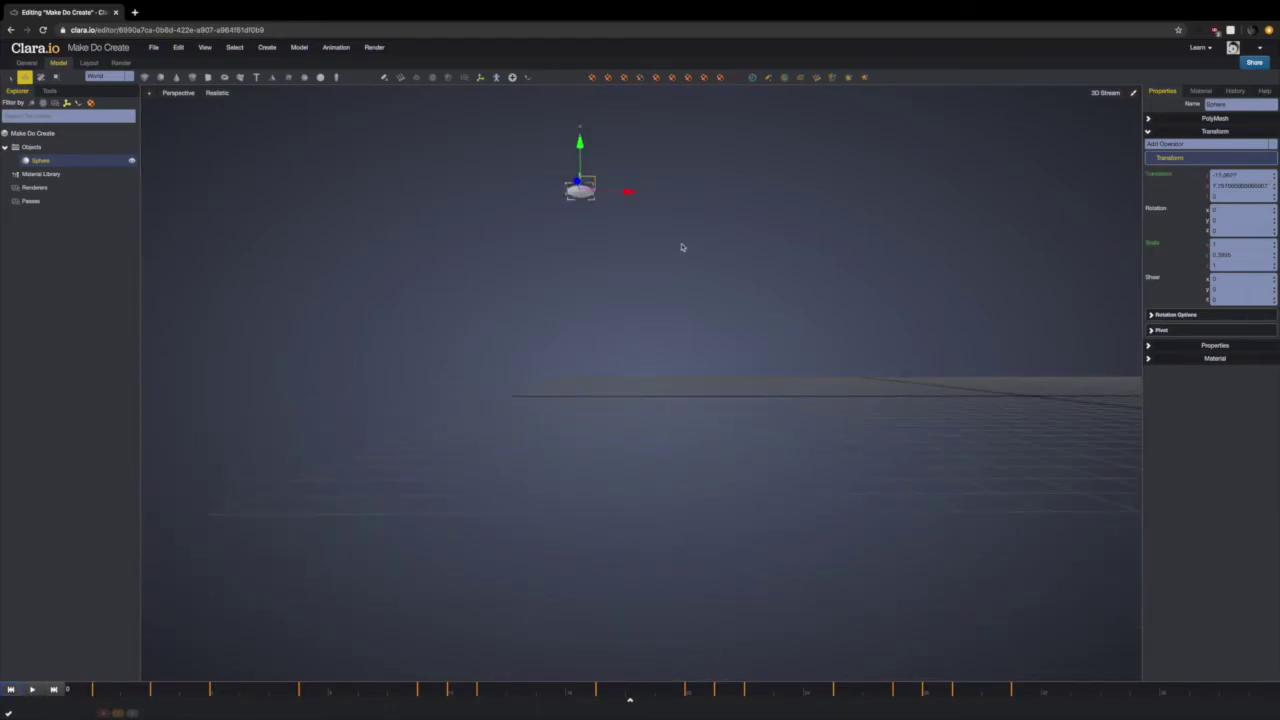
drag(800, 246, 803, 254)
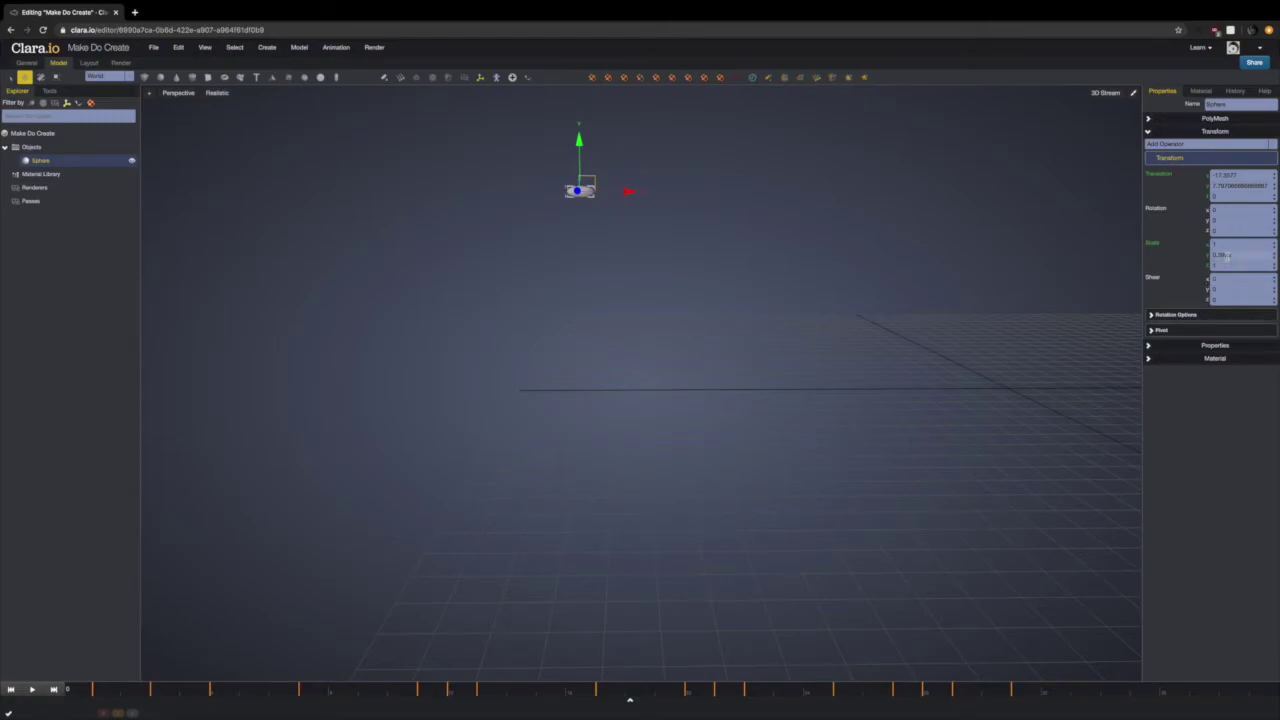
double_click(1220, 253)
text(0)
text(1)
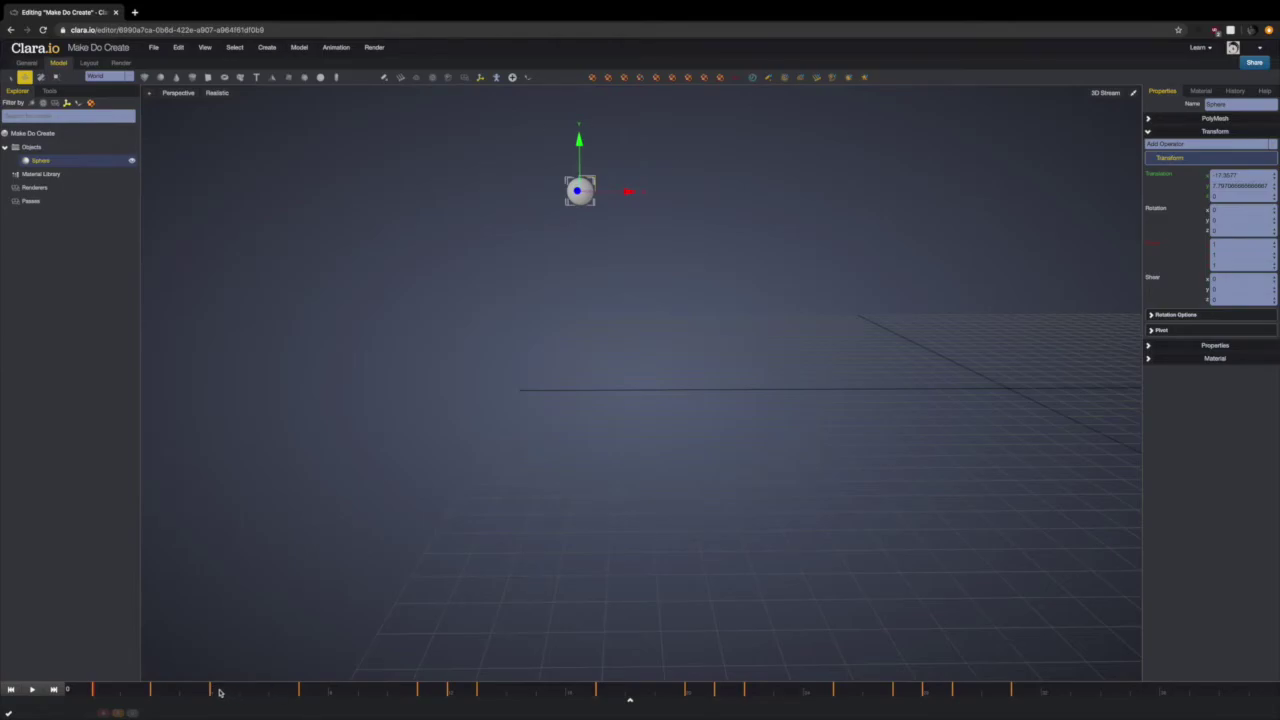
At frame 7, squash the sphere again along Y to a scale of about 0.36 and key its scale
mouse_move(309, 700)
mouse_down()
mouse_move(323, 692)
mouse_move(294, 696)
mouse_up()
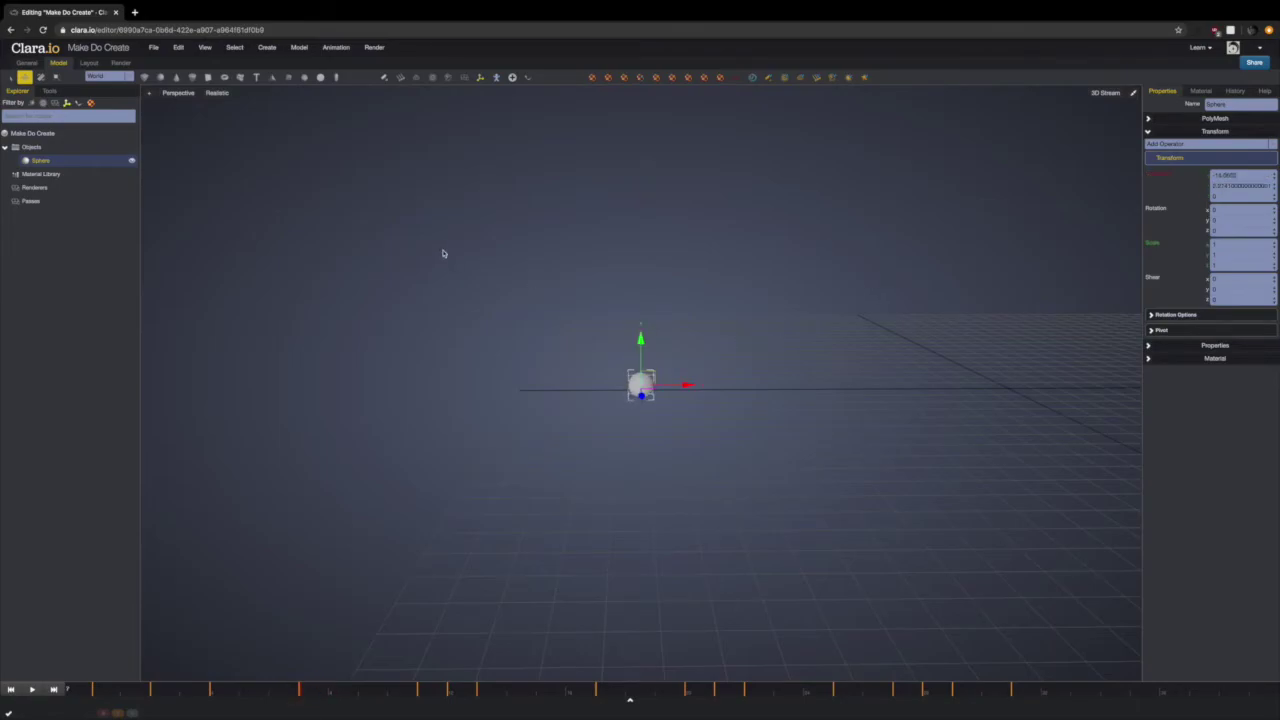
click(57, 77)
drag(641, 338, 642, 361)
scroll(722, 381, up, 10)
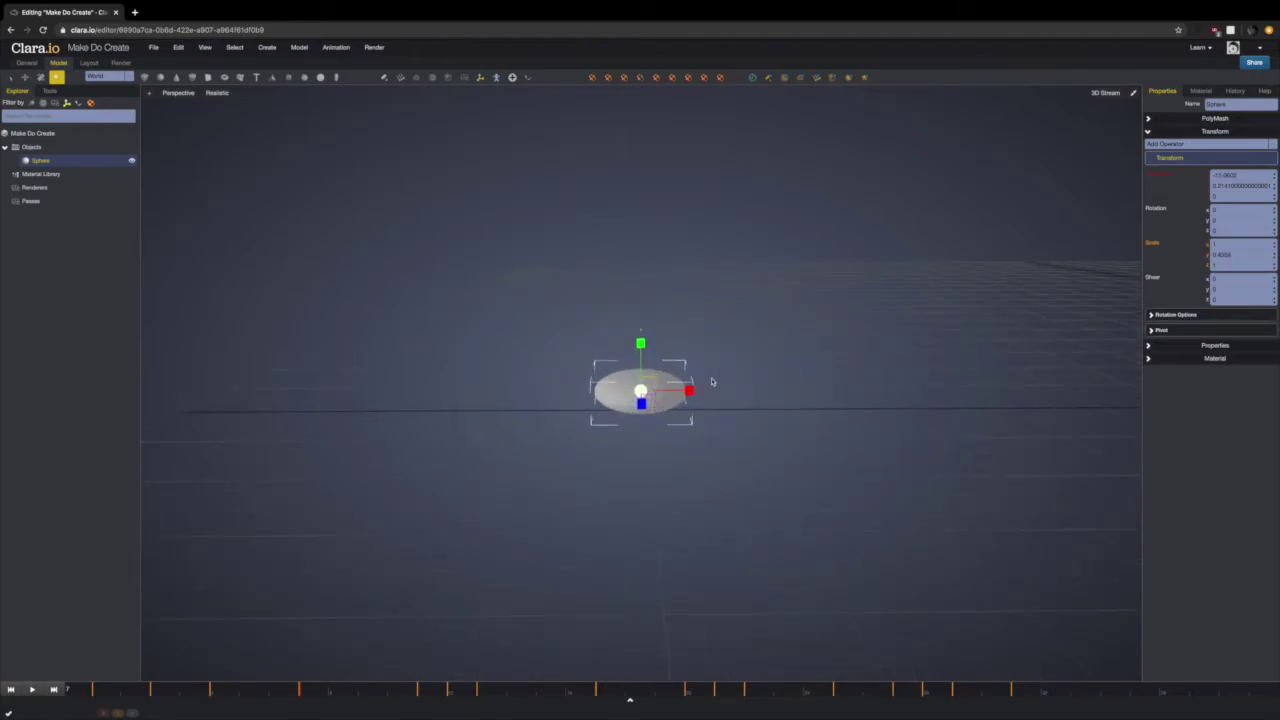
scroll(712, 381, up, 3)
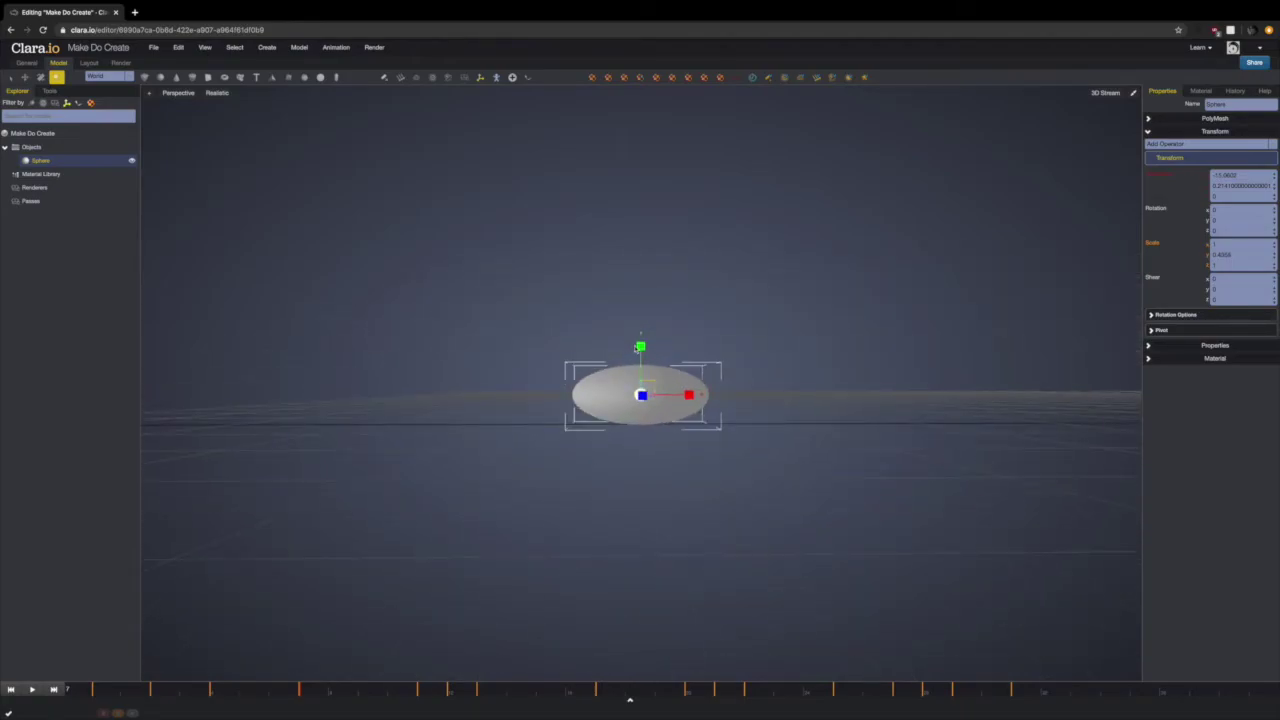
drag(637, 347, 641, 356)
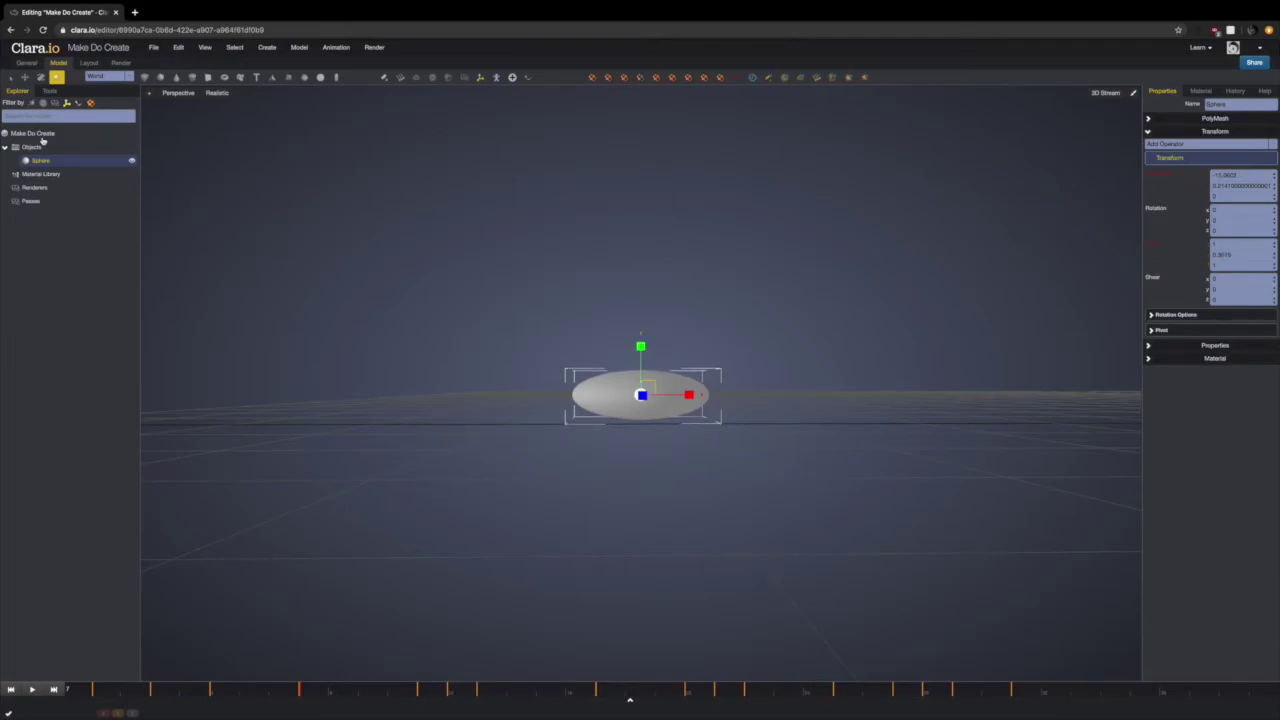
At frame 7, lower the squashed sphere slightly along Y and key its translation
click(25, 77)
drag(640, 349, 640, 354)
click(1157, 174)
Scrub between frames 0 and 7 to examine how the sphere squashes as it falls to the ground
scroll(651, 485, down, 10)
mouse_move(699, 476)
mouse_down()
mouse_move(707, 460)
mouse_move(698, 469)
mouse_up()
scroll(707, 460, down, 3)
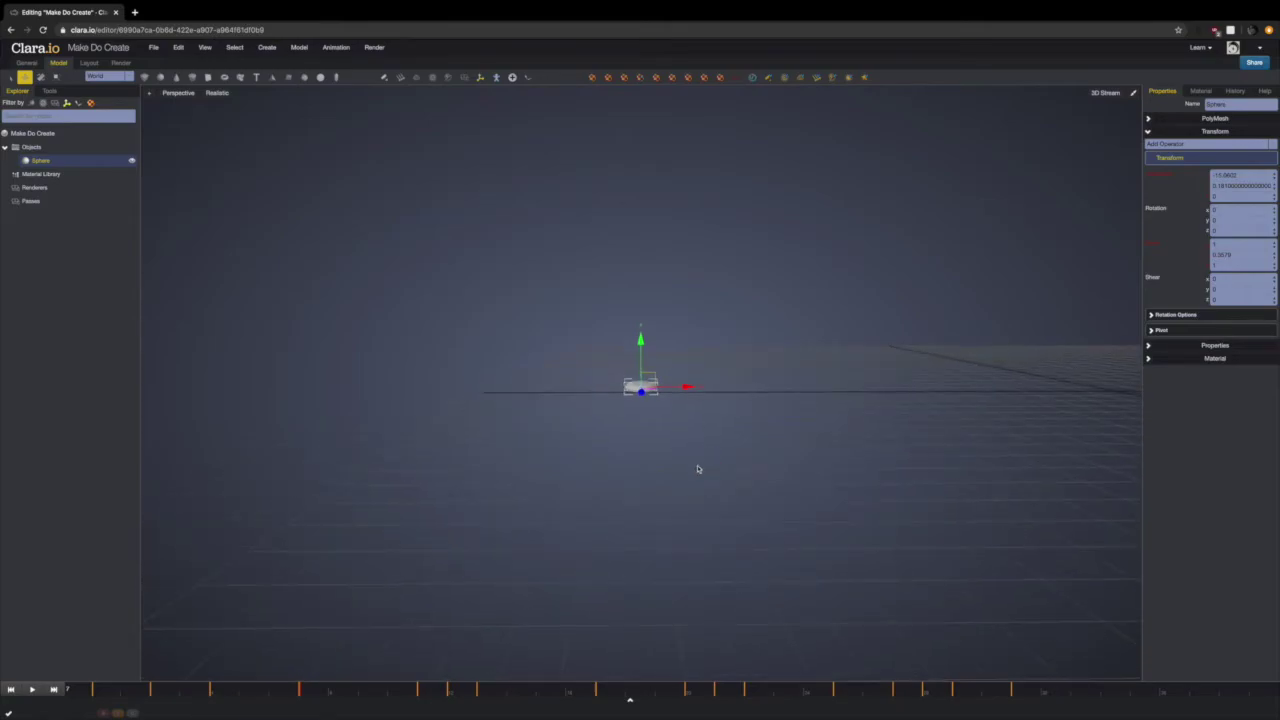
drag(29, 689, 282, 690)
right_drag(482, 610, 483, 604)
click(666, 406)
drag(160, 685, 290, 687)
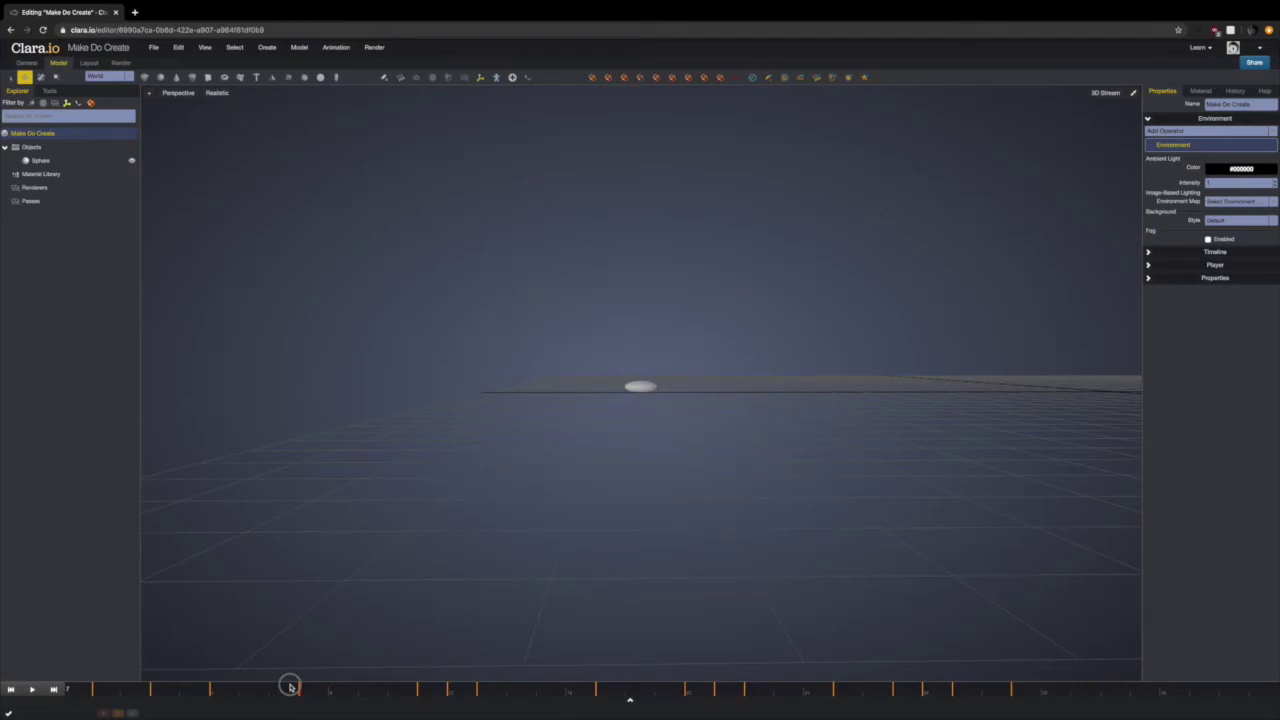
At frame 4, select the sphere, set its Y scale to 1, and key its scale
drag(290, 687, 209, 690)
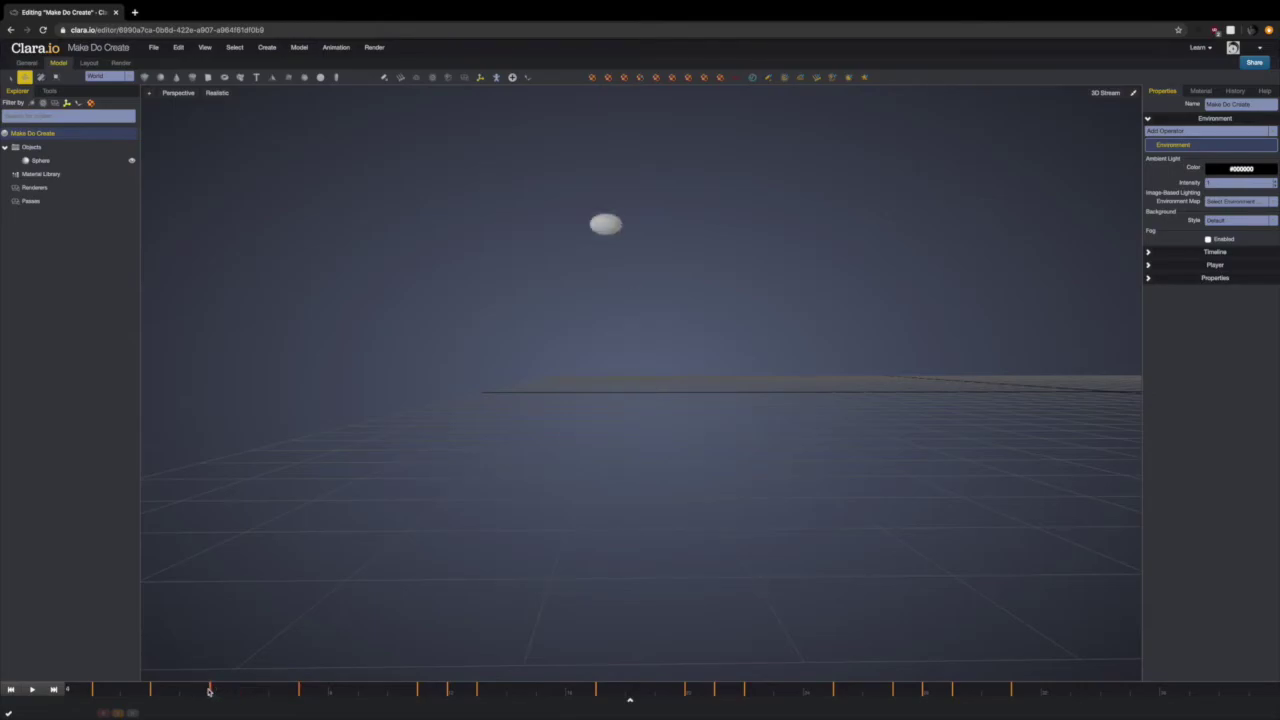
click(1150, 118)
click(58, 164)
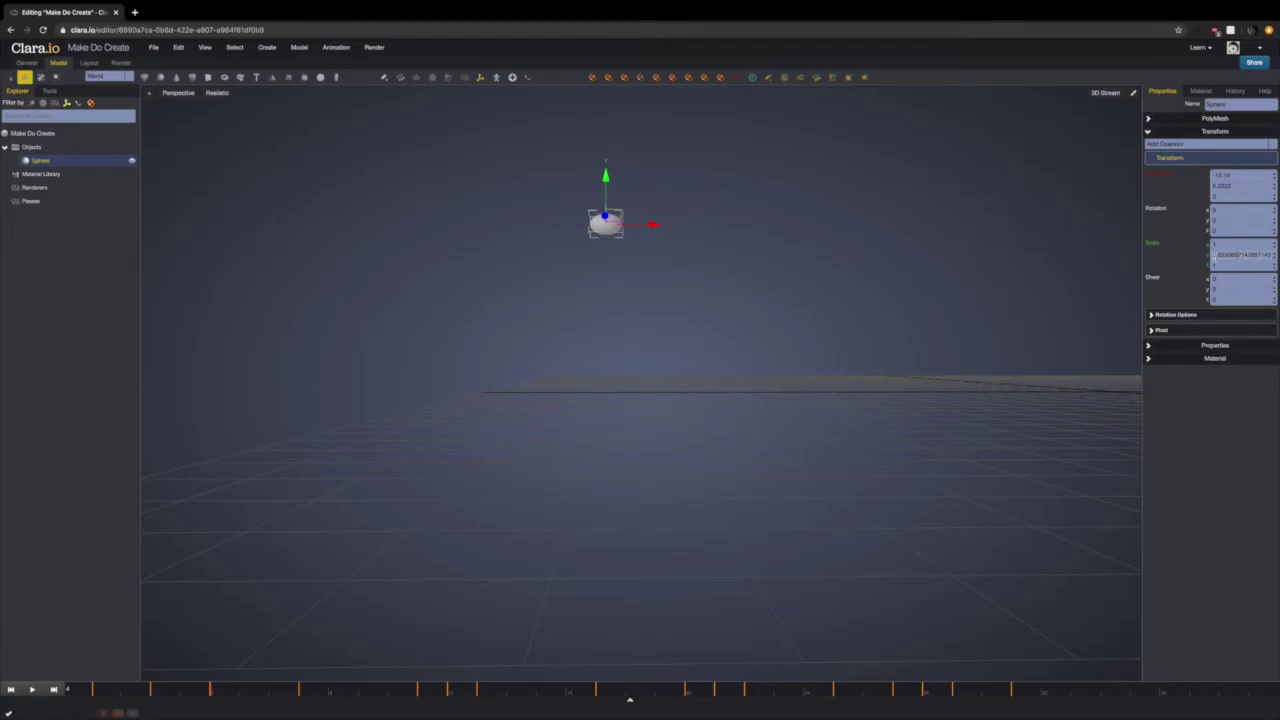
text(2)
key(Return)
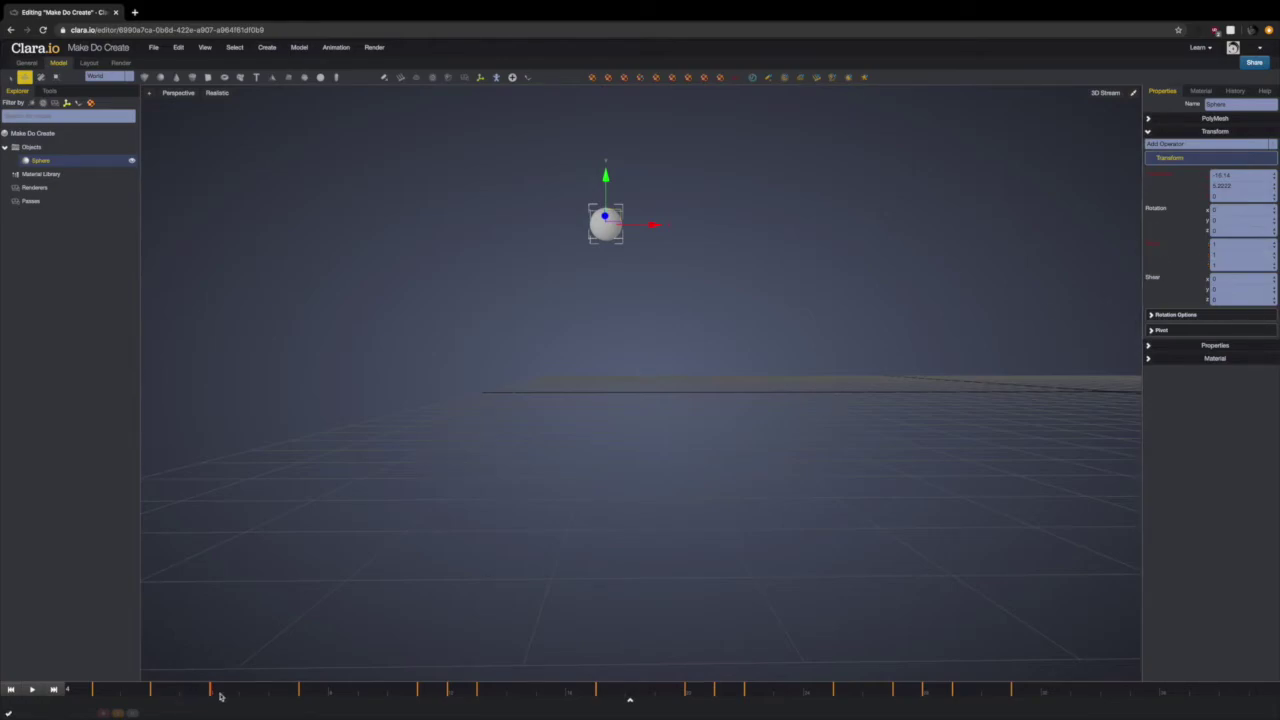
At frame 6, stretch the sphere to about 1.4 along Y, narrow it to about 0.65 along X, and key its scale
mouse_move(251, 695)
mouse_down()
mouse_move(100, 689)
mouse_move(320, 691)
mouse_move(211, 689)
mouse_move(303, 689)
mouse_move(275, 690)
mouse_up()
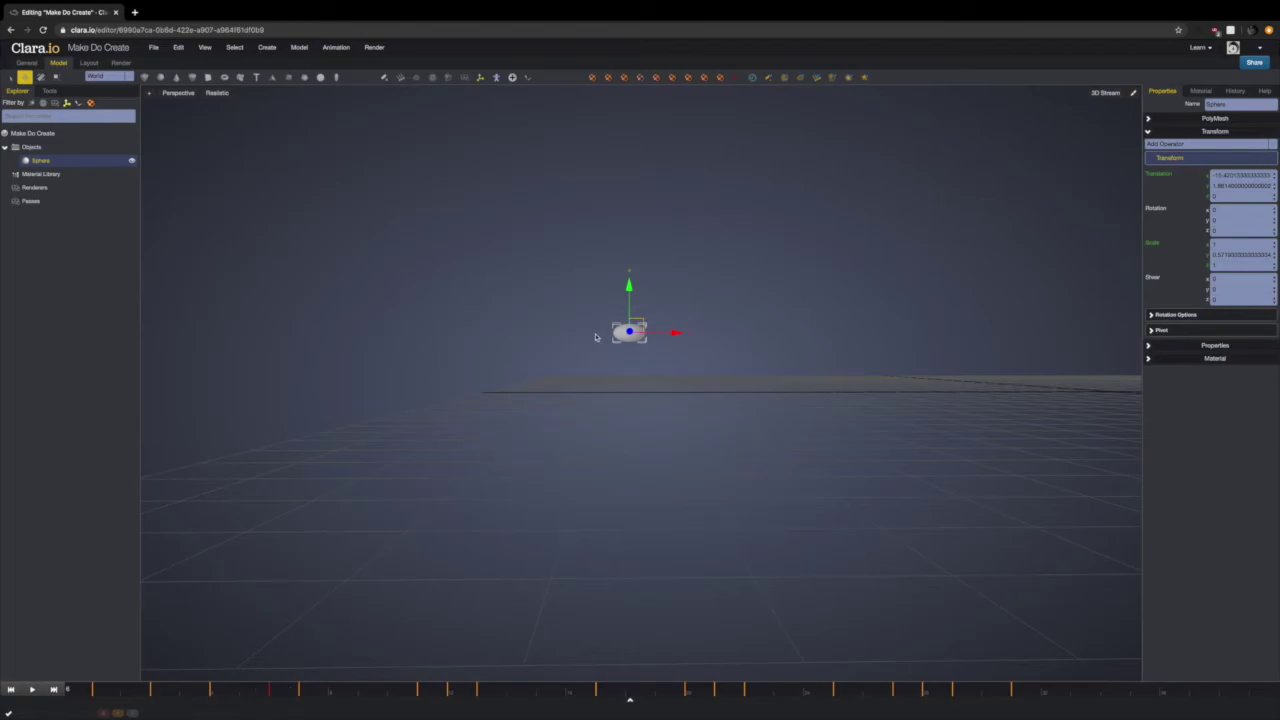
click(57, 77)
drag(629, 283, 626, 258)
mouse_move(677, 332)
mouse_down()
mouse_move(665, 332)
mouse_move(676, 332)
mouse_up()
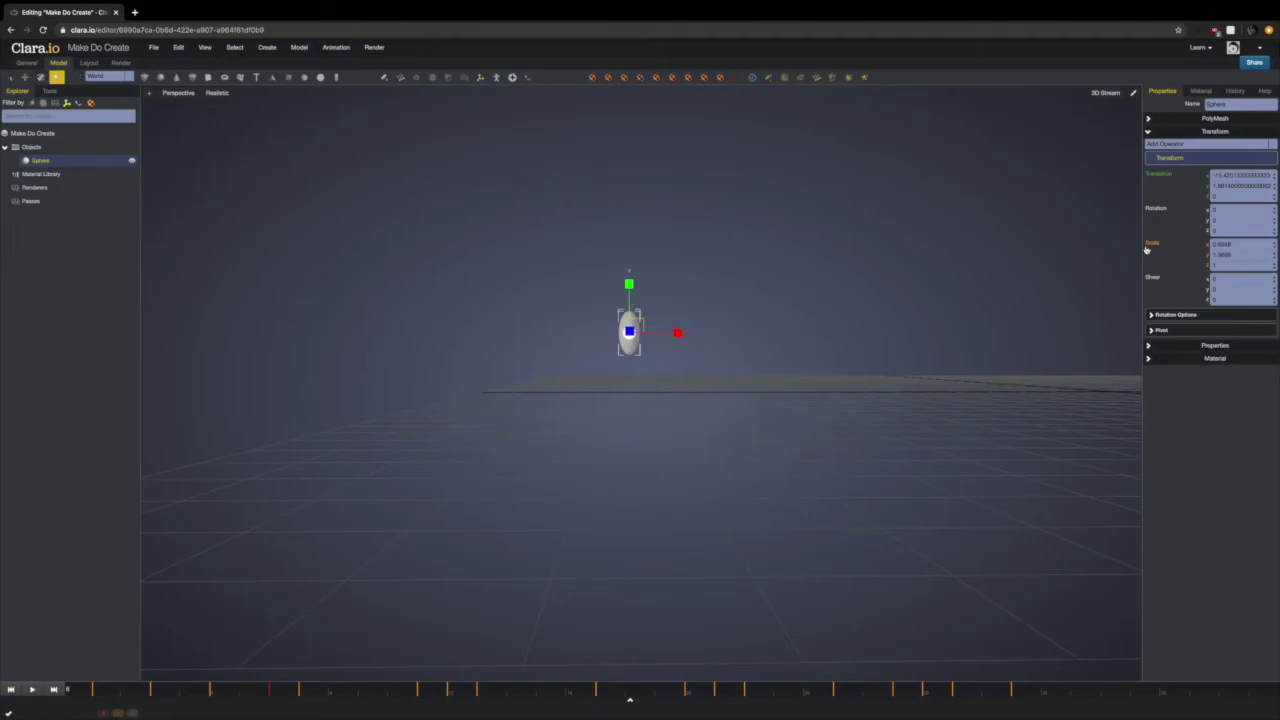
click(1150, 246)
Activate the Rotate tool and key the sphere's rotation at frame 0
click(40, 78)
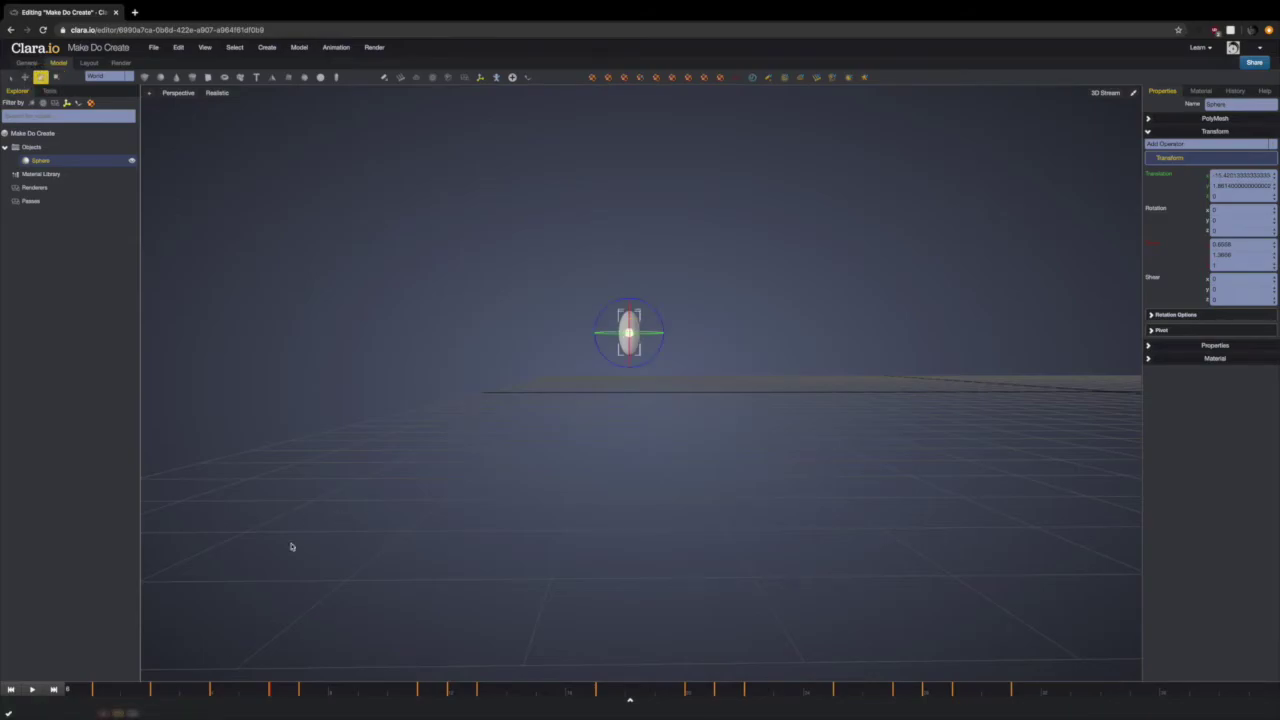
drag(243, 693, 62, 689)
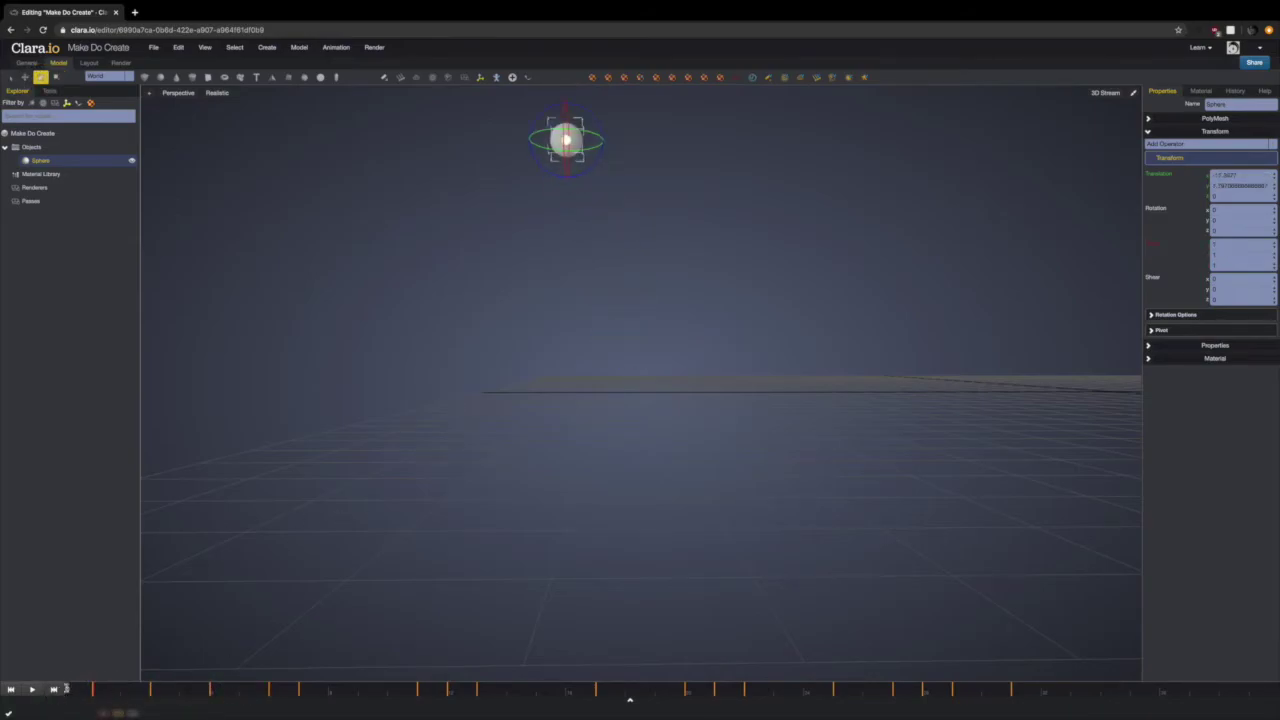
click(1156, 210)
At frame 6, tilt the stretched sphere about 11 degrees around Z and key its rotation
drag(241, 688, 261, 691)
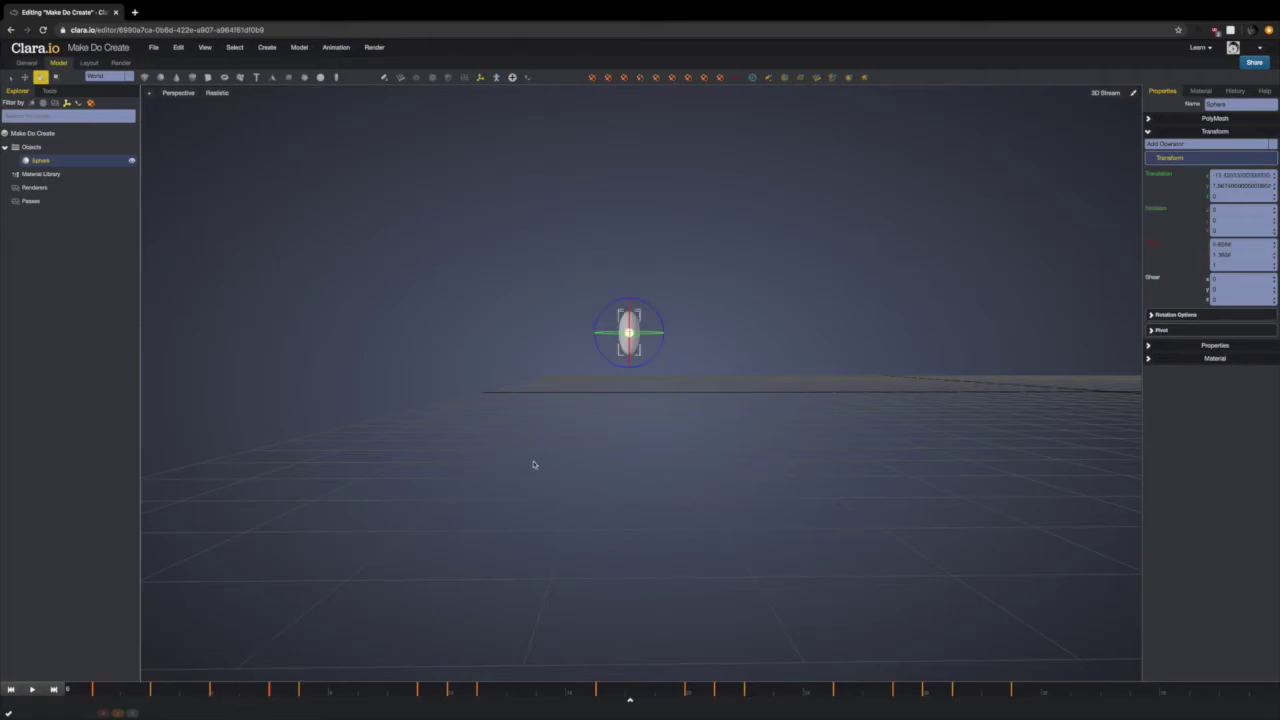
drag(608, 304, 598, 305)
drag(703, 295, 598, 298)
drag(652, 378, 670, 360)
drag(658, 311, 668, 323)
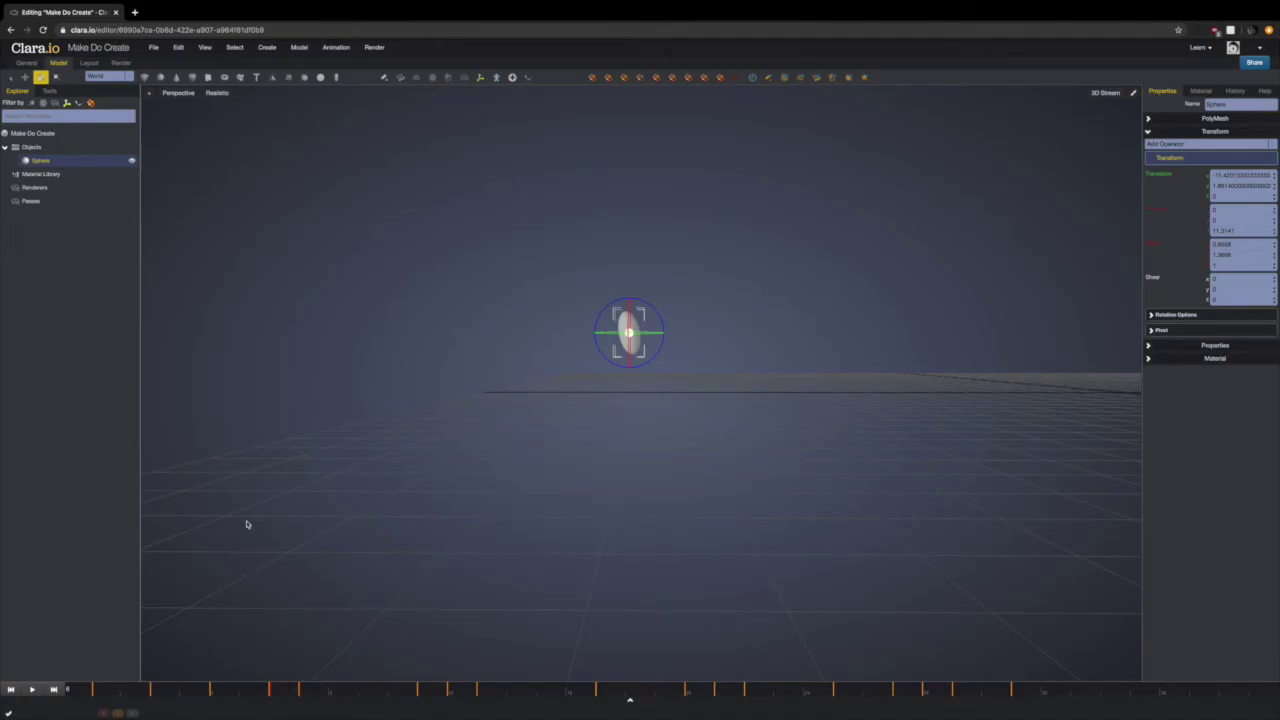
At frame 7, select the squashed sphere, set its Z rotation to 0, and key its rotation
drag(240, 693, 77, 690)
click(677, 267)
drag(677, 267, 685, 234)
right_drag(688, 236, 604, 366)
scroll(616, 356, up, 3)
drag(75, 690, 298, 697)
mouse_move(620, 560)
middle_down()
mouse_move(623, 543)
mouse_move(617, 583)
mouse_move(640, 552)
middle_up()
click(553, 572)
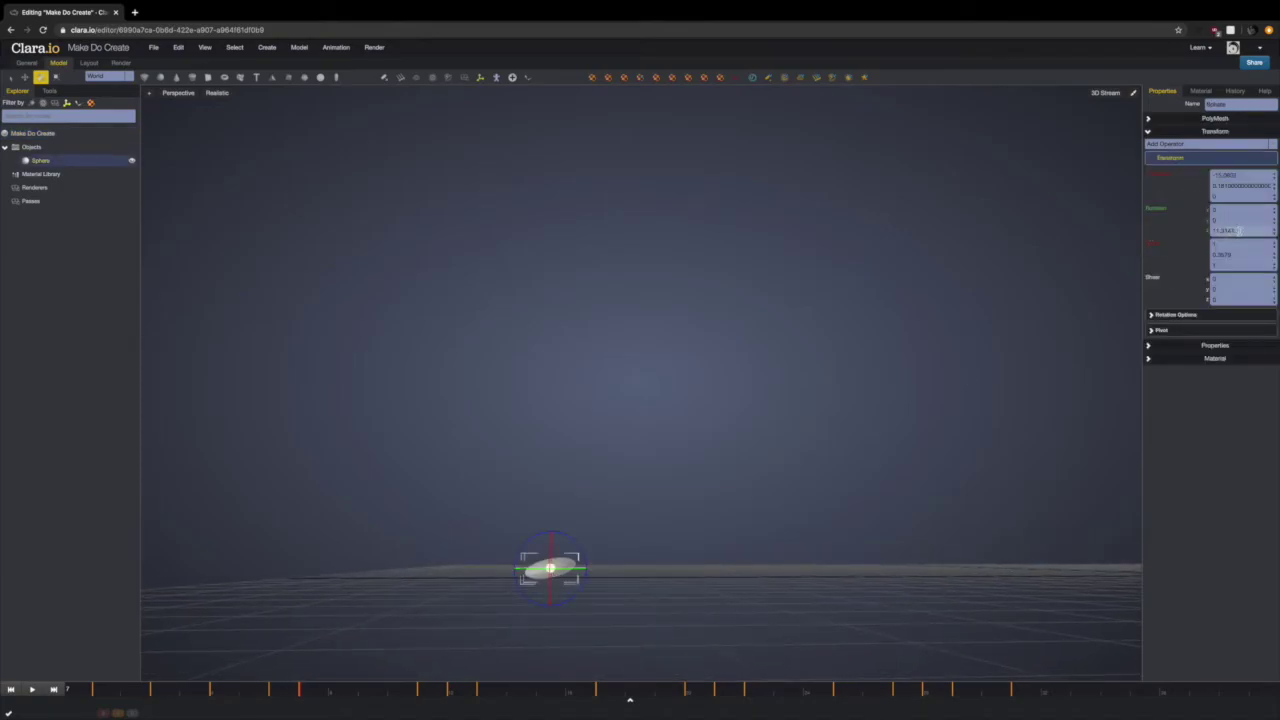
key(Return)
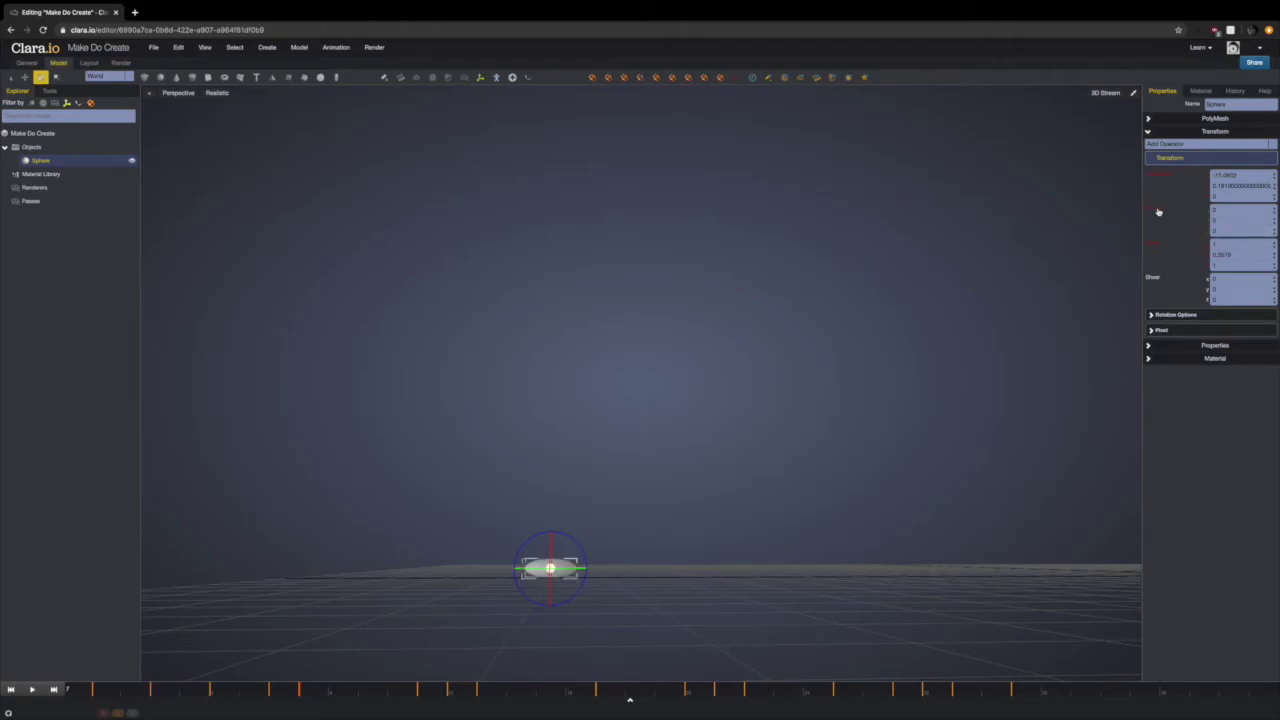
click(617, 648)
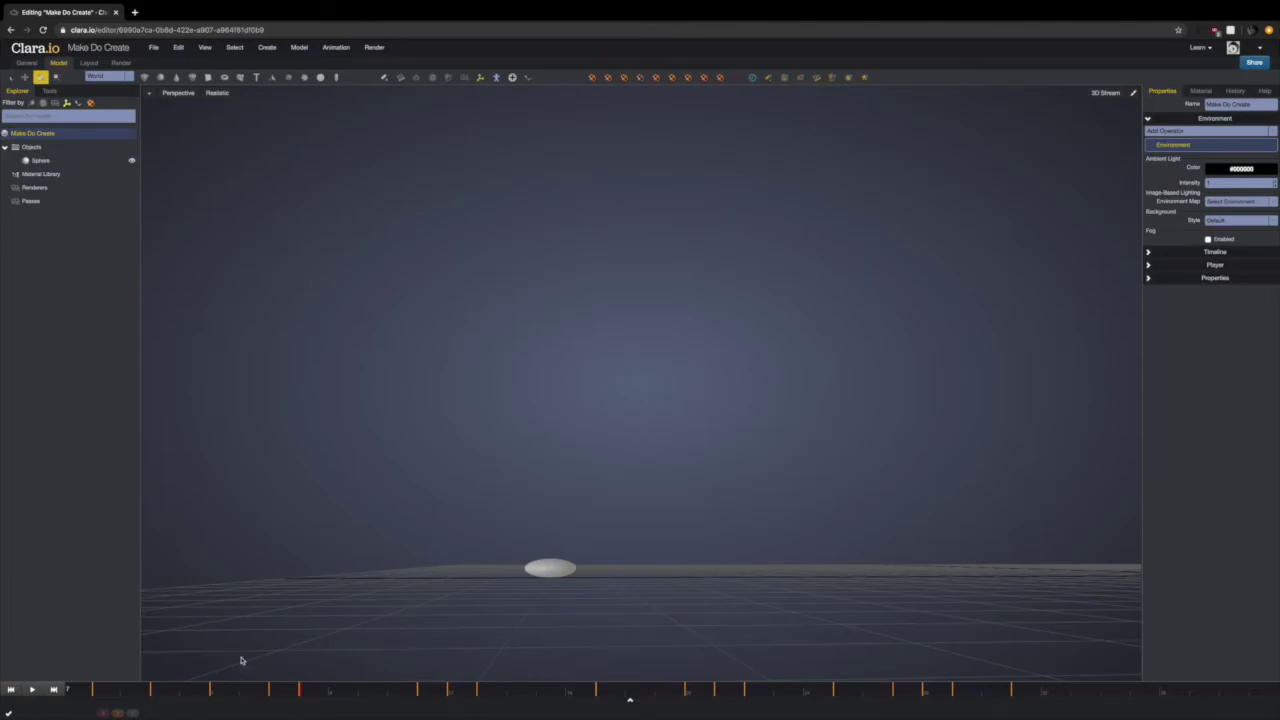
Play the bounce and scrub between frames 0 and 7 to examine the sphere's tilt and squash
drag(294, 700, 260, 714)
click(32, 690)
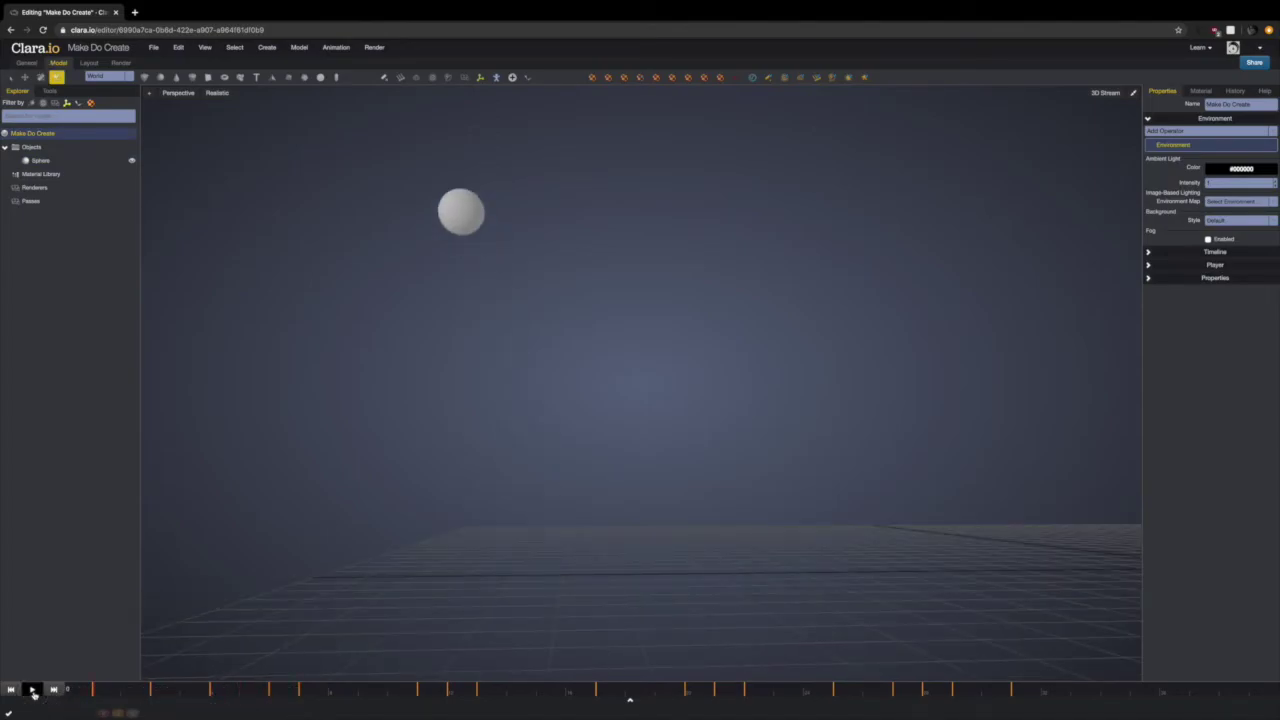
click(32, 690)
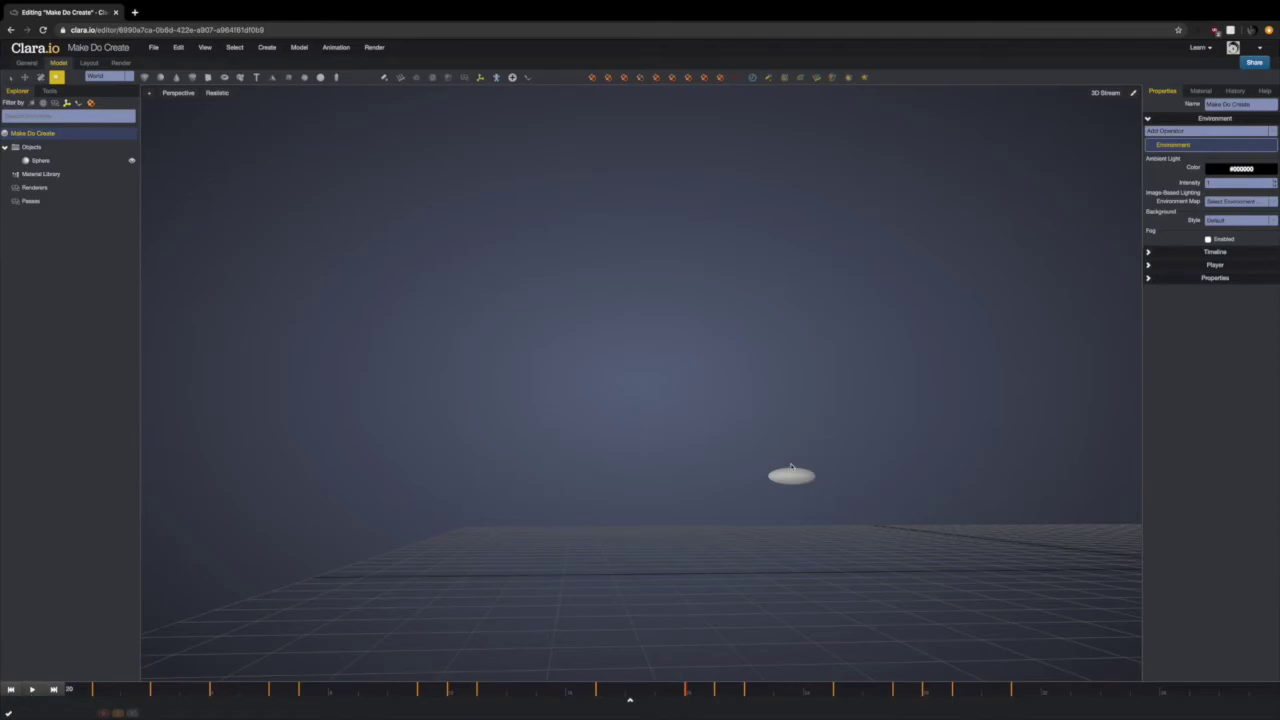
drag(374, 691, 343, 690)
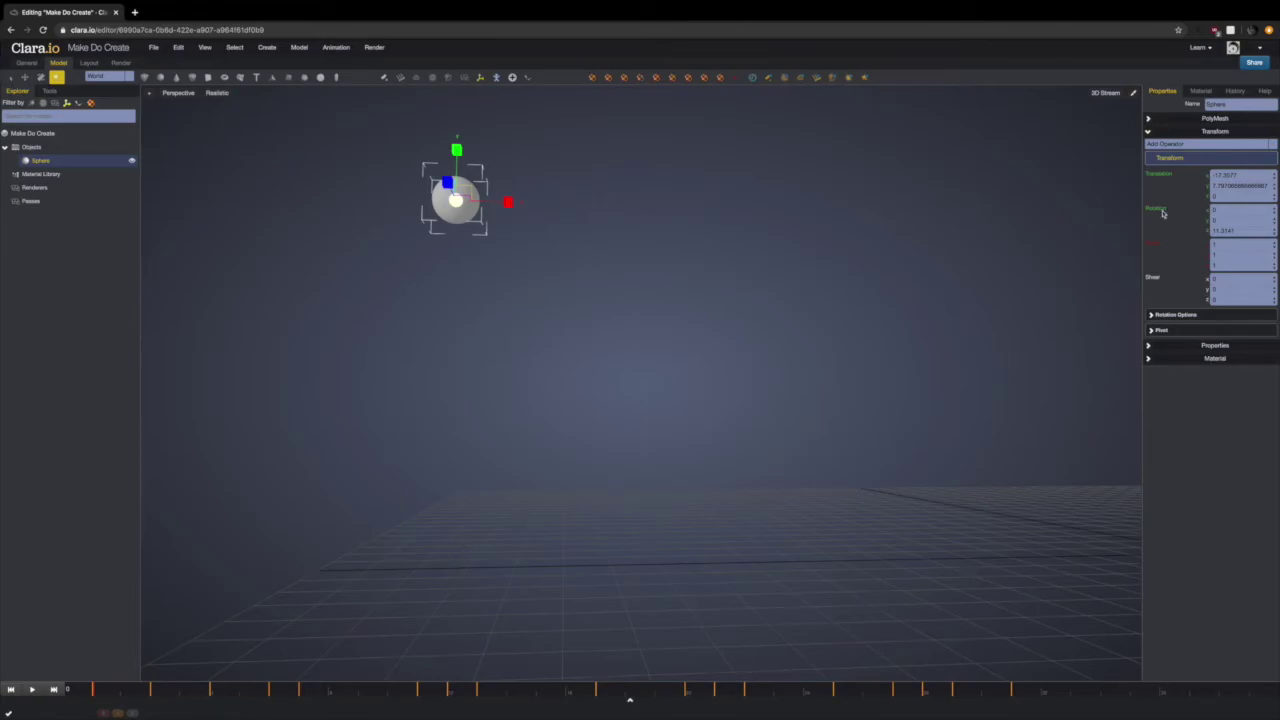
drag(74, 687, 234, 686)
click(240, 551)
click(80, 690)
drag(80, 690, 297, 691)
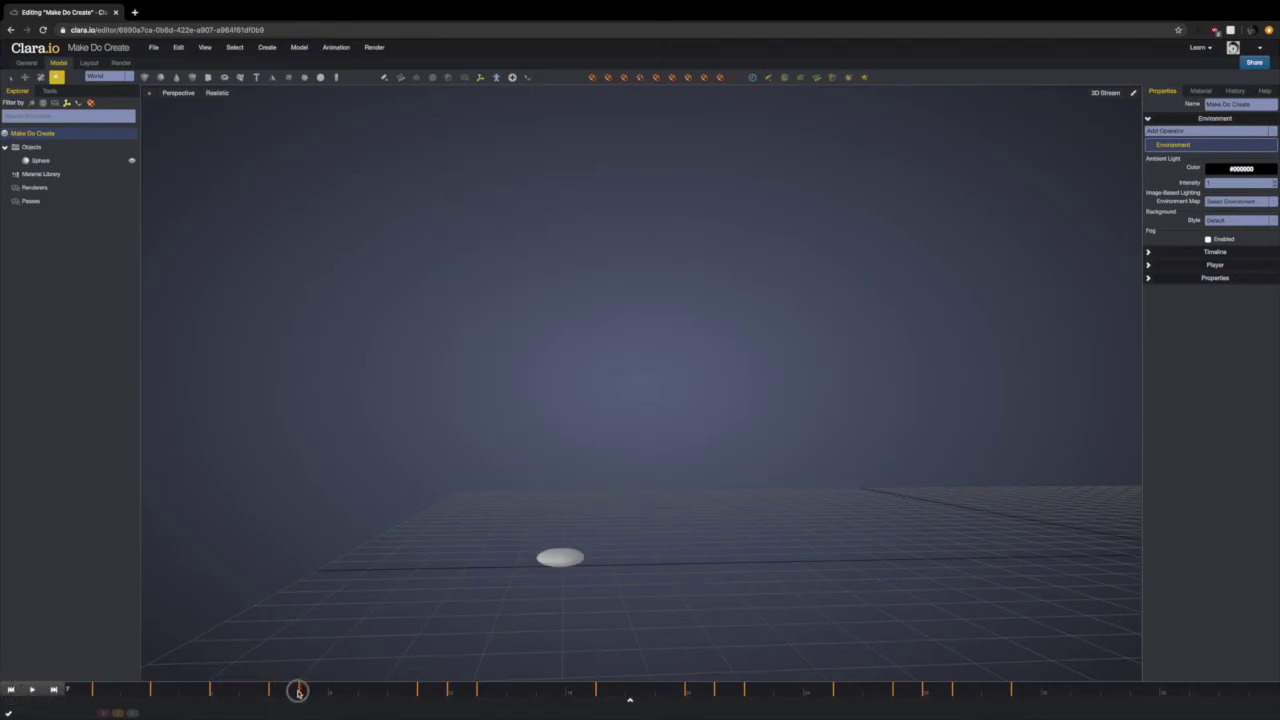
At frame 8, stretch the sphere to about 1.2 along Y, narrow it to about 0.64 along X, and key its scale
drag(297, 691, 319, 691)
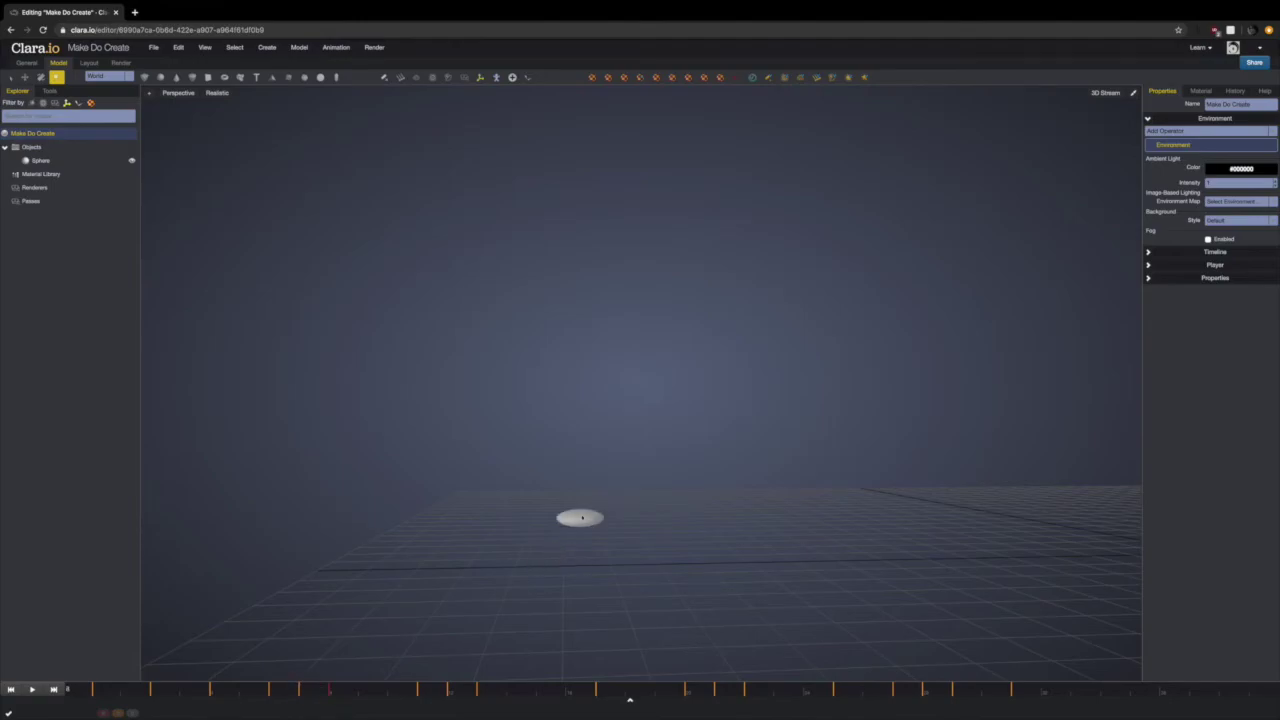
click(585, 517)
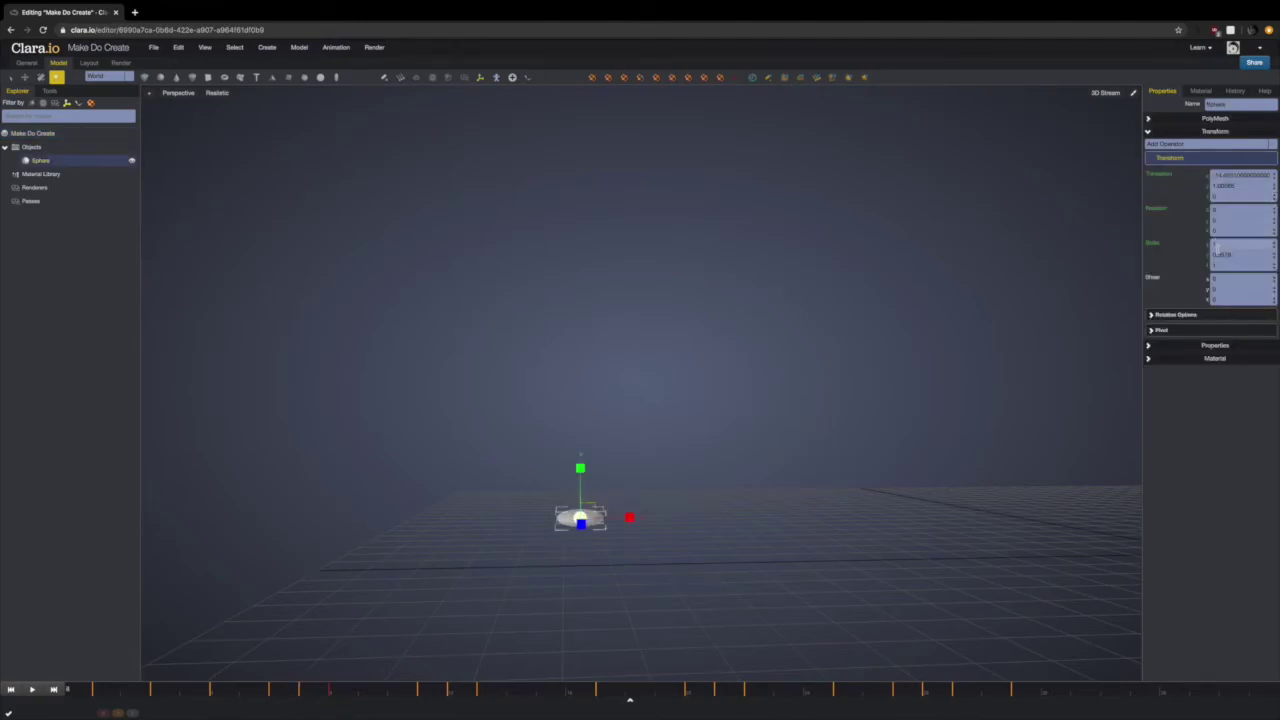
drag(581, 468, 582, 431)
drag(629, 517, 614, 517)
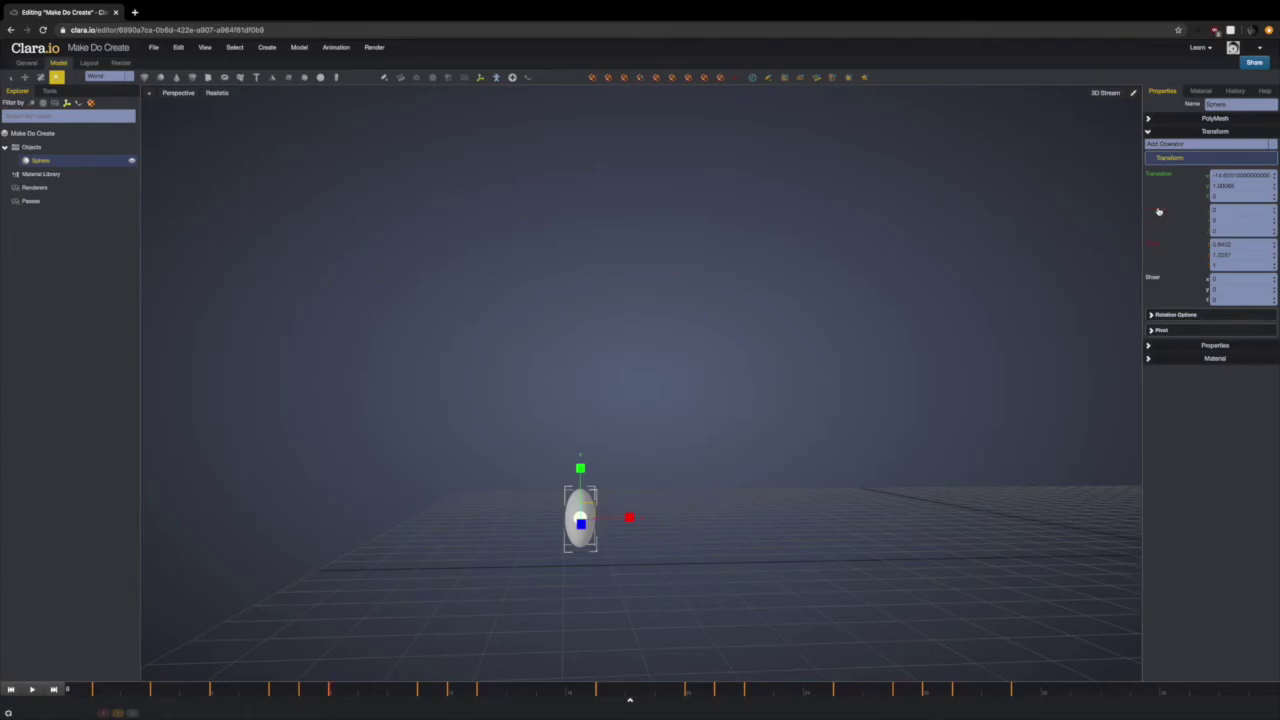
At frame 8, tilt the stretched sphere about -12 degrees around Z and key its rotation
click(40, 77)
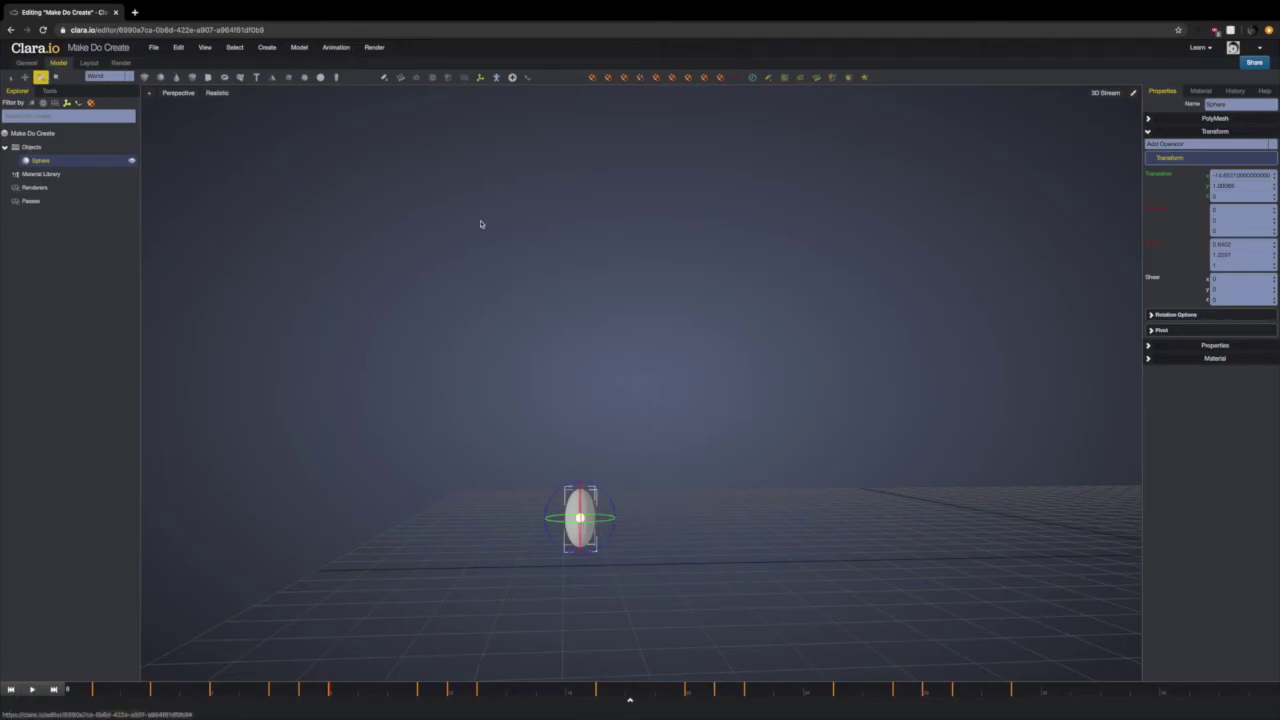
drag(548, 505, 567, 491)
right_click(568, 491)
click(583, 440)
click(579, 506)
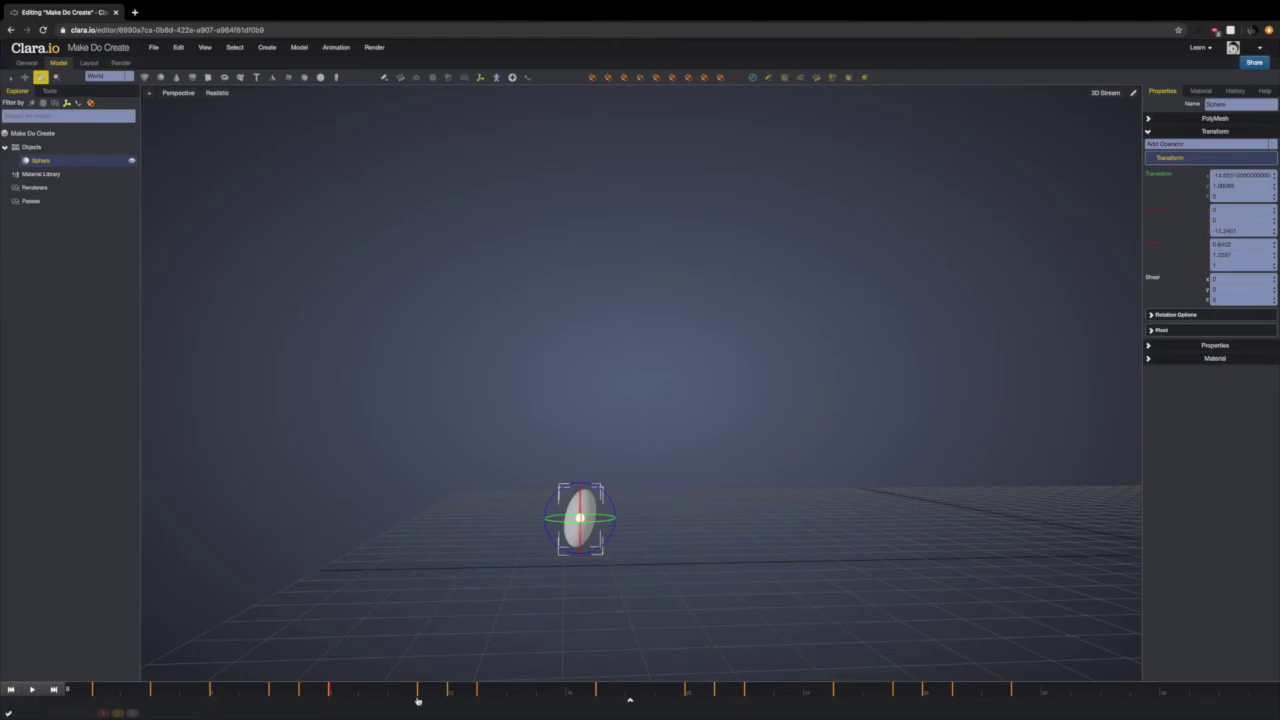
At frame 12, select the sphere, set its X and Y scale to 1, and key its scale
drag(312, 690, 256, 687)
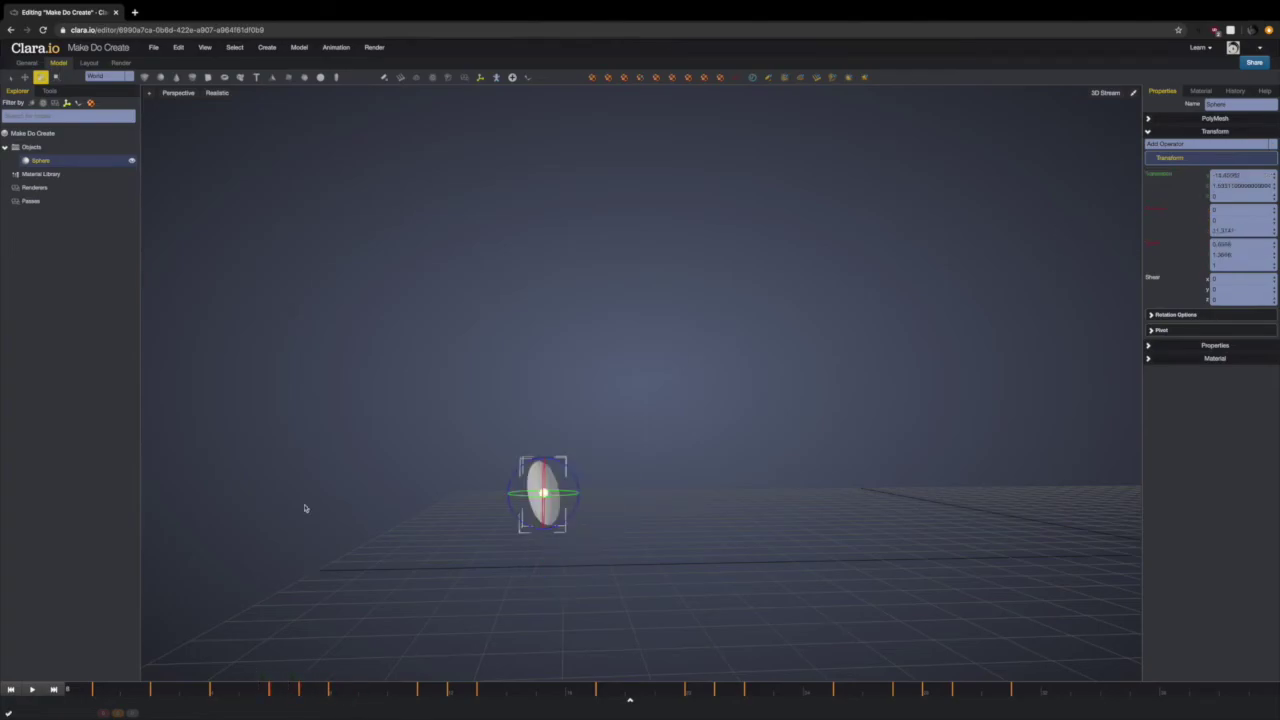
click(306, 508)
drag(378, 693, 443, 691)
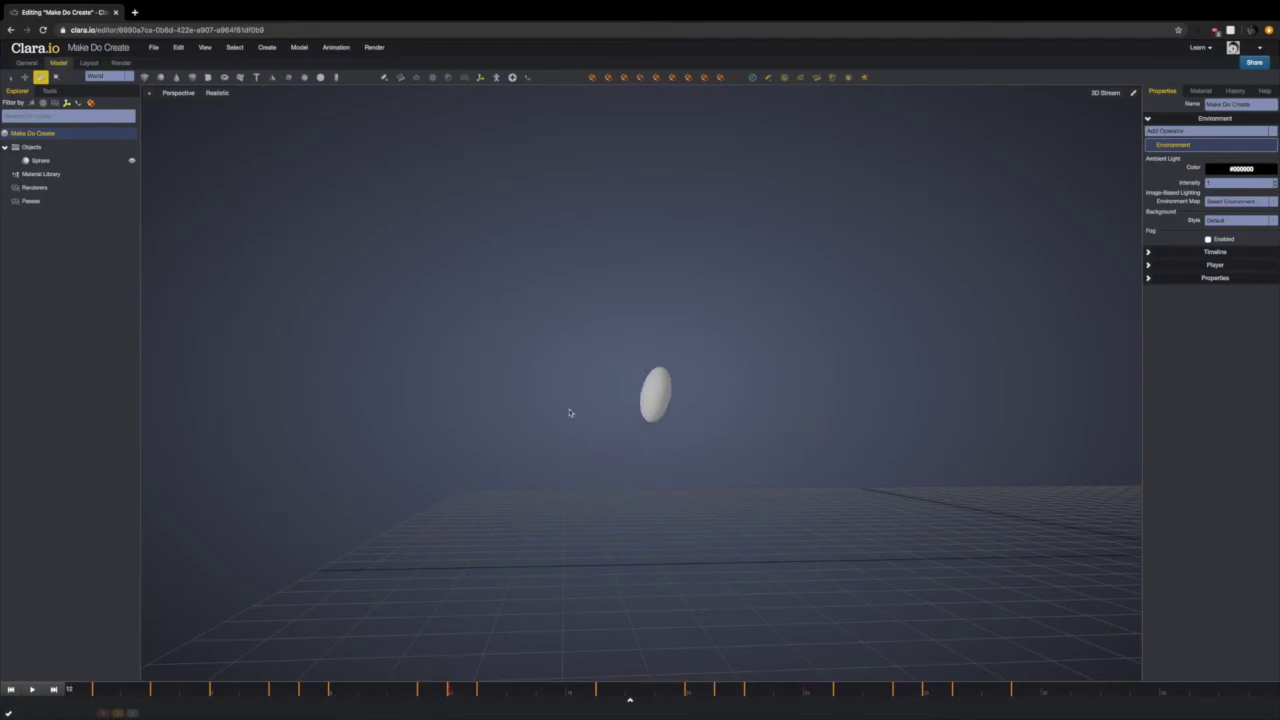
click(655, 390)
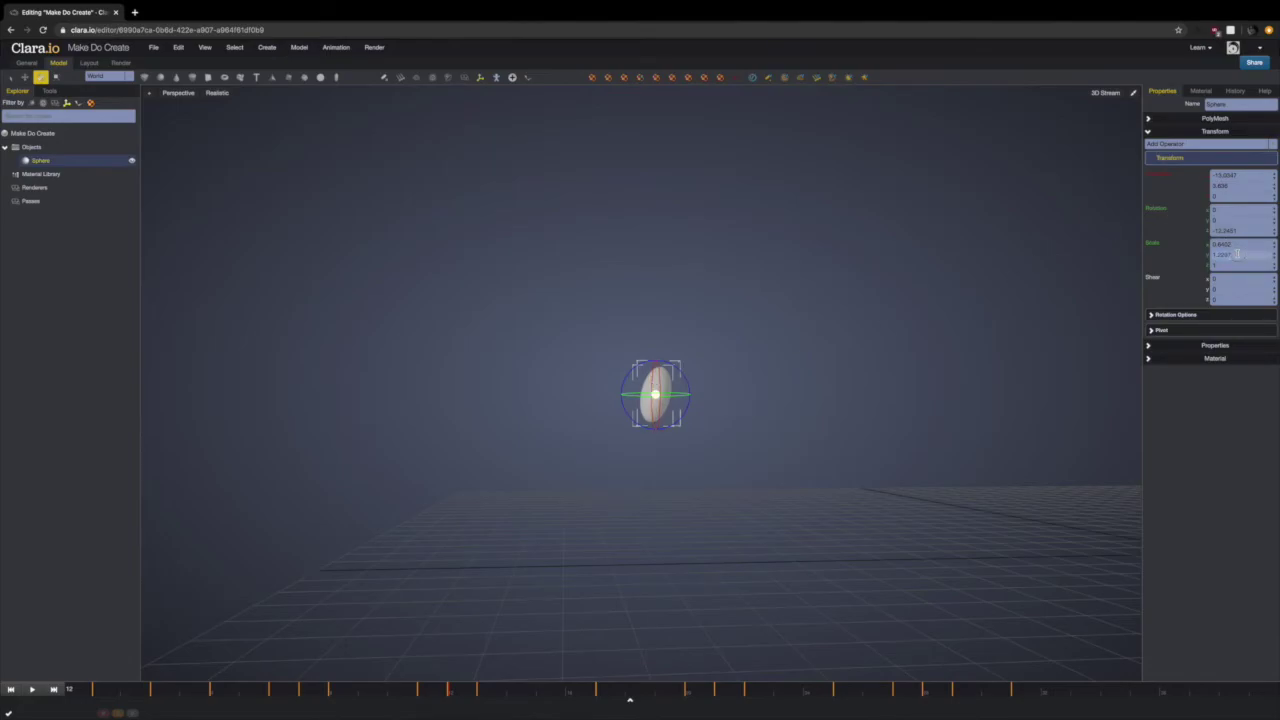
double_click(1235, 244)
text(1)
key(Return)
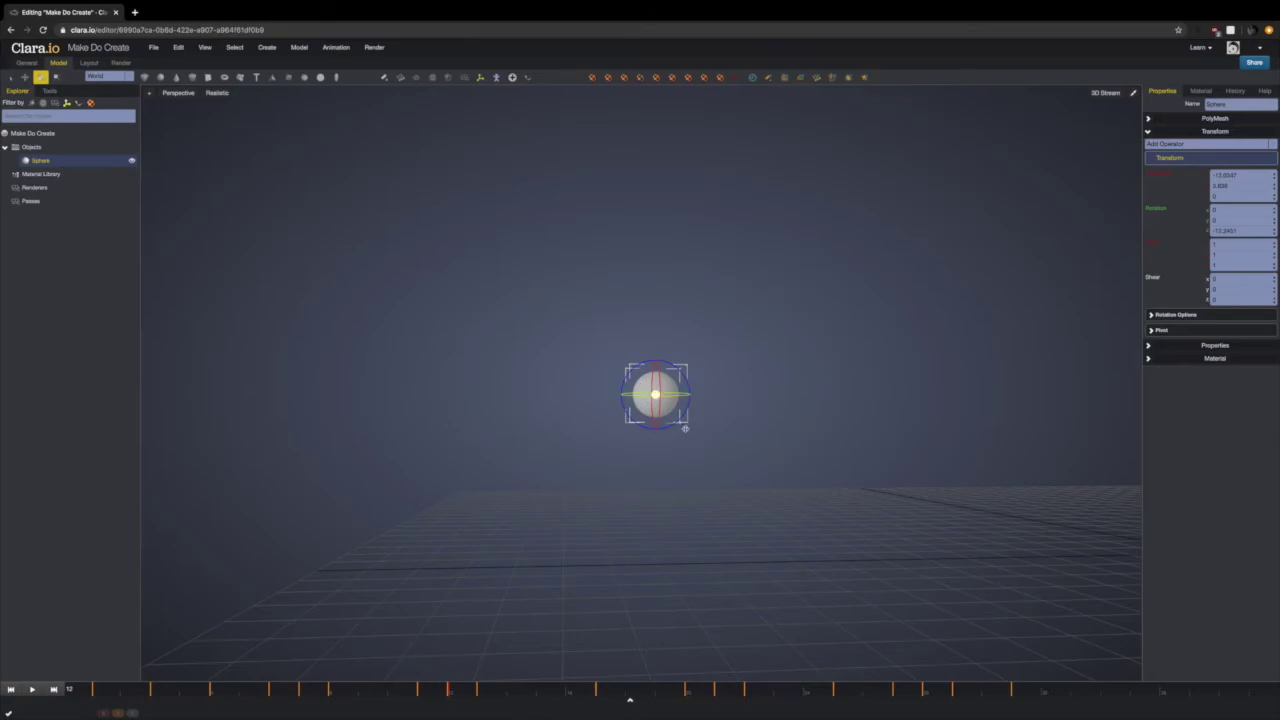
At frame 17, select the sphere on the ground and squash it along Y to about three quarters of its height
drag(505, 693, 245, 697)
click(334, 617)
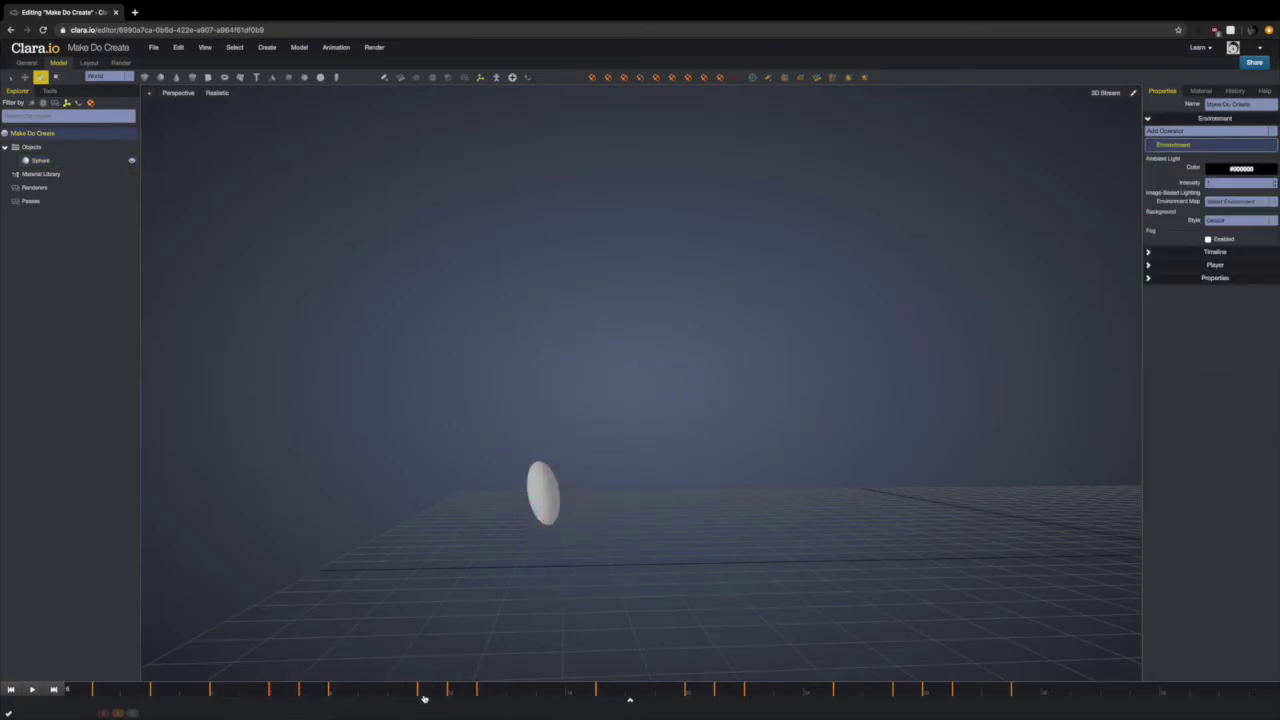
drag(355, 692, 584, 699)
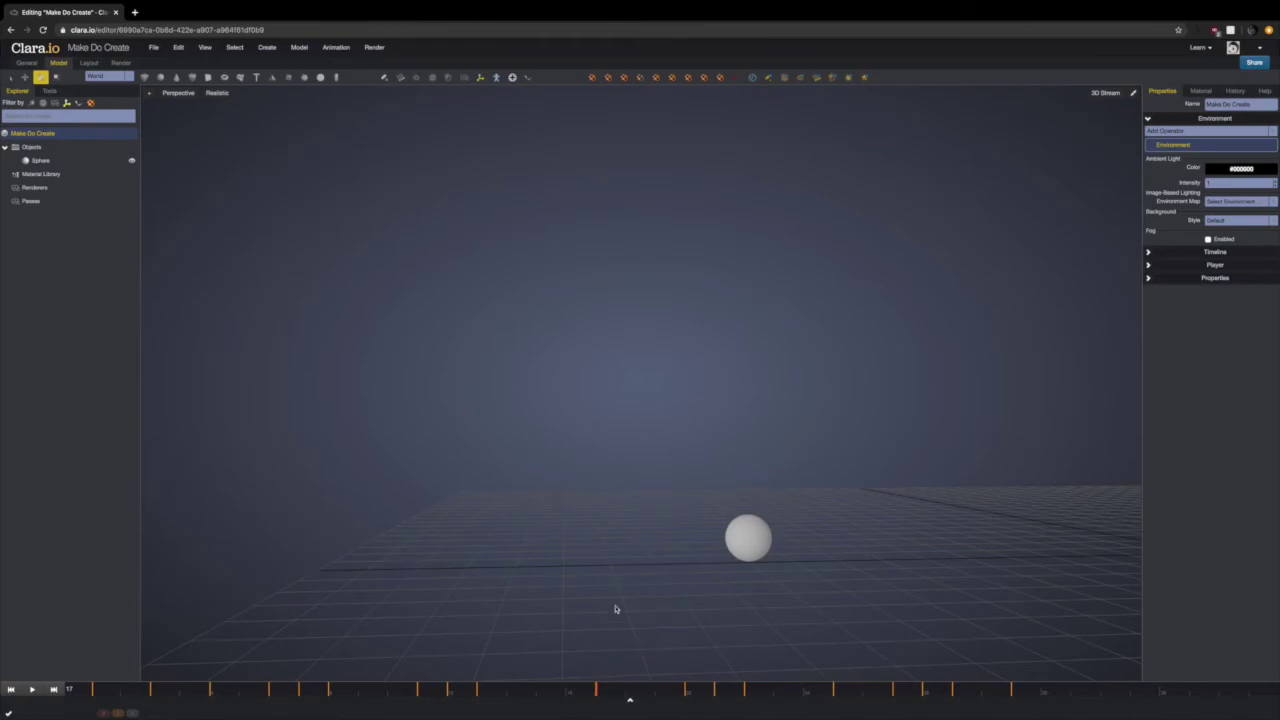
right_drag(628, 545, 623, 544)
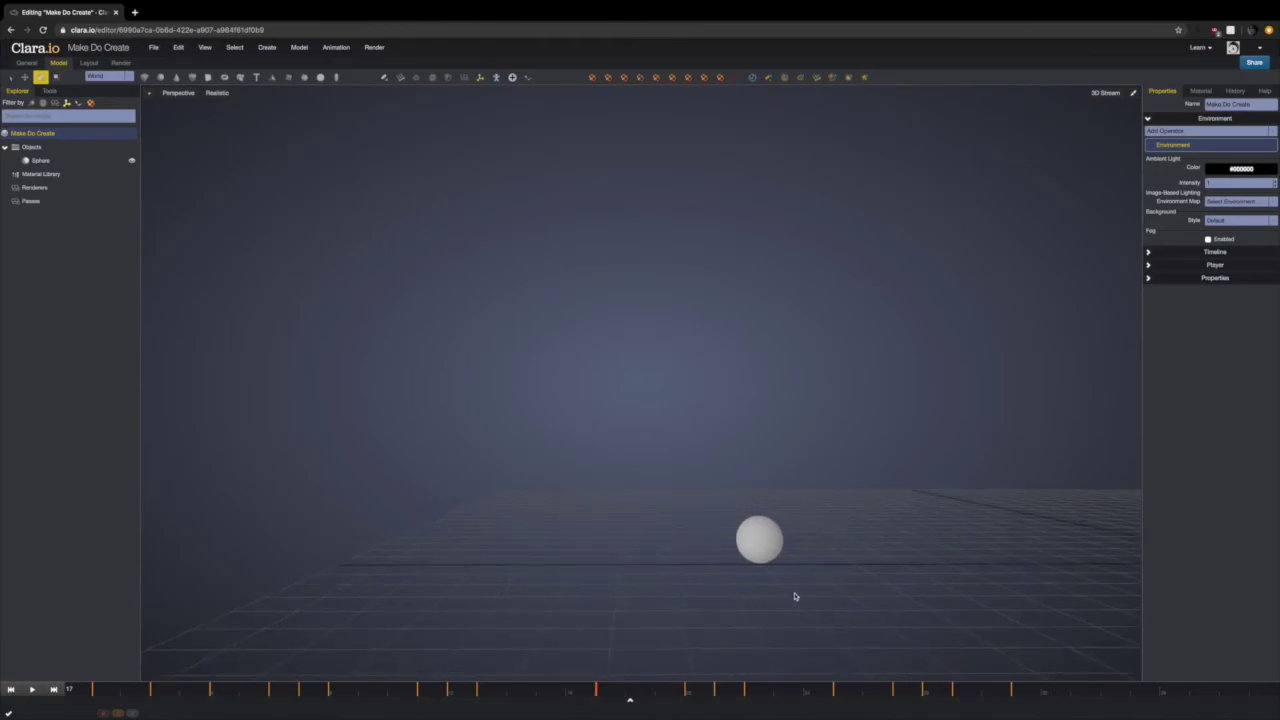
right_drag(845, 592, 745, 598)
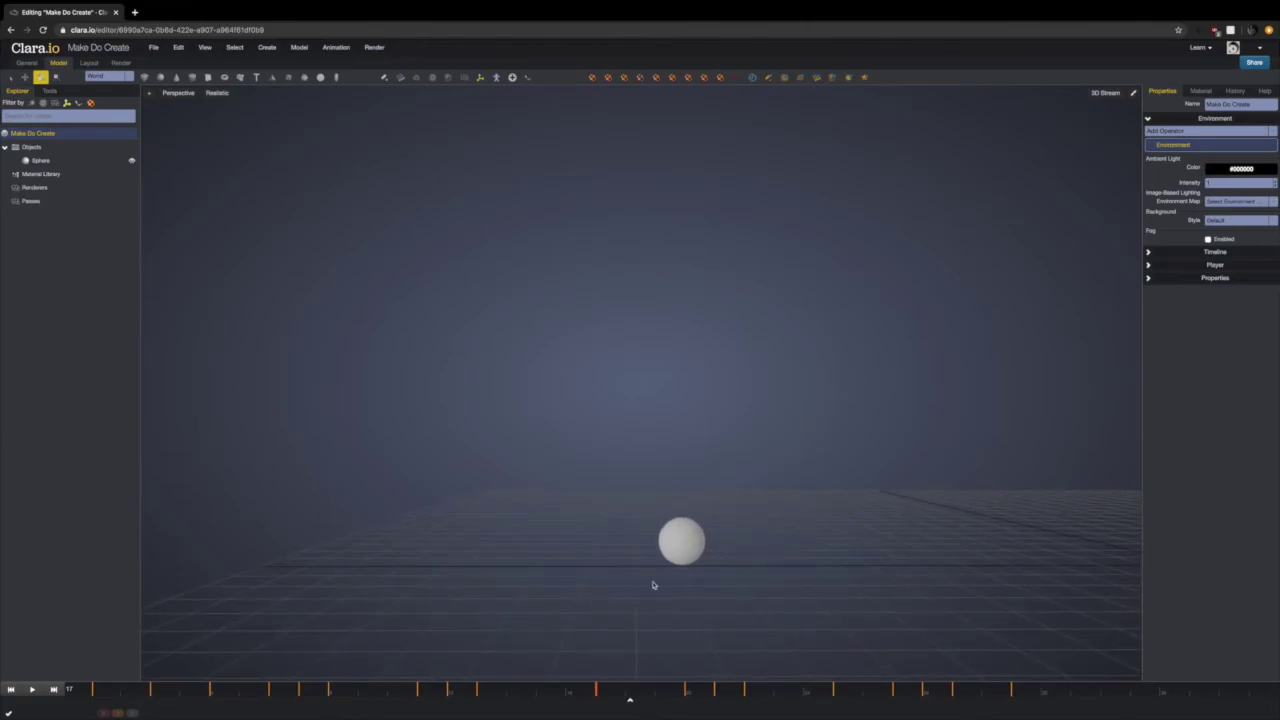
click(678, 545)
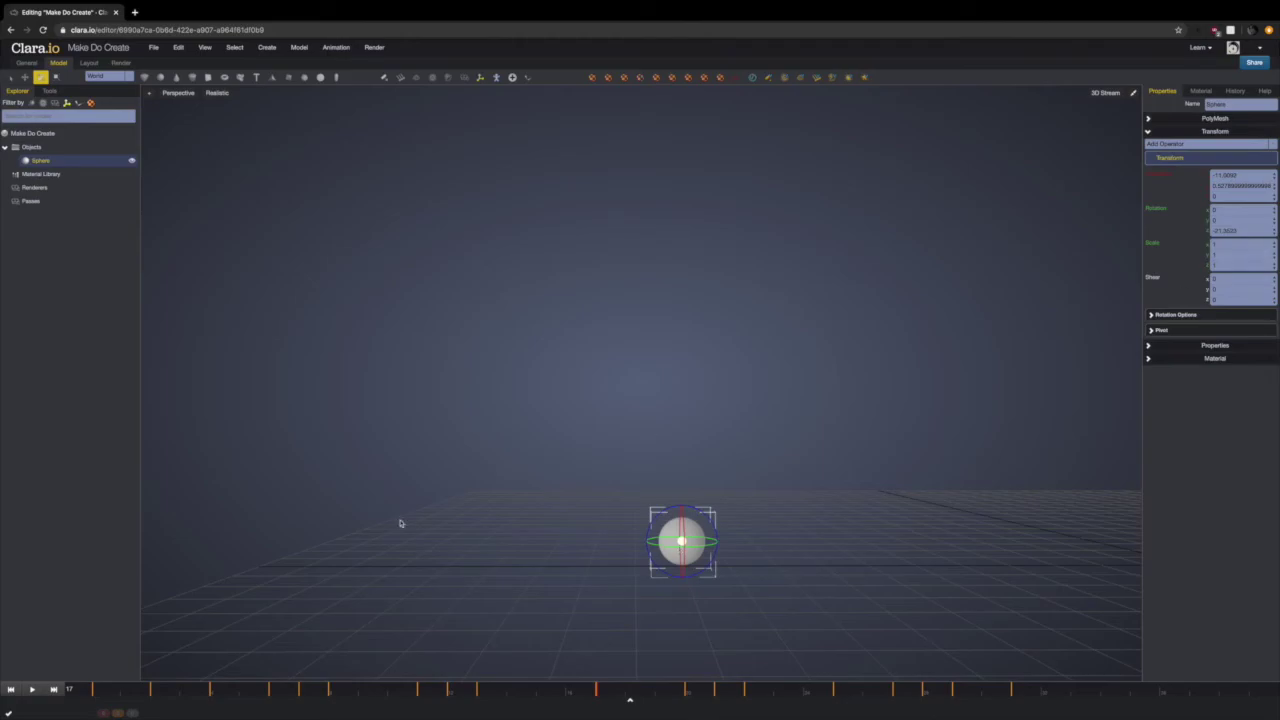
click(57, 77)
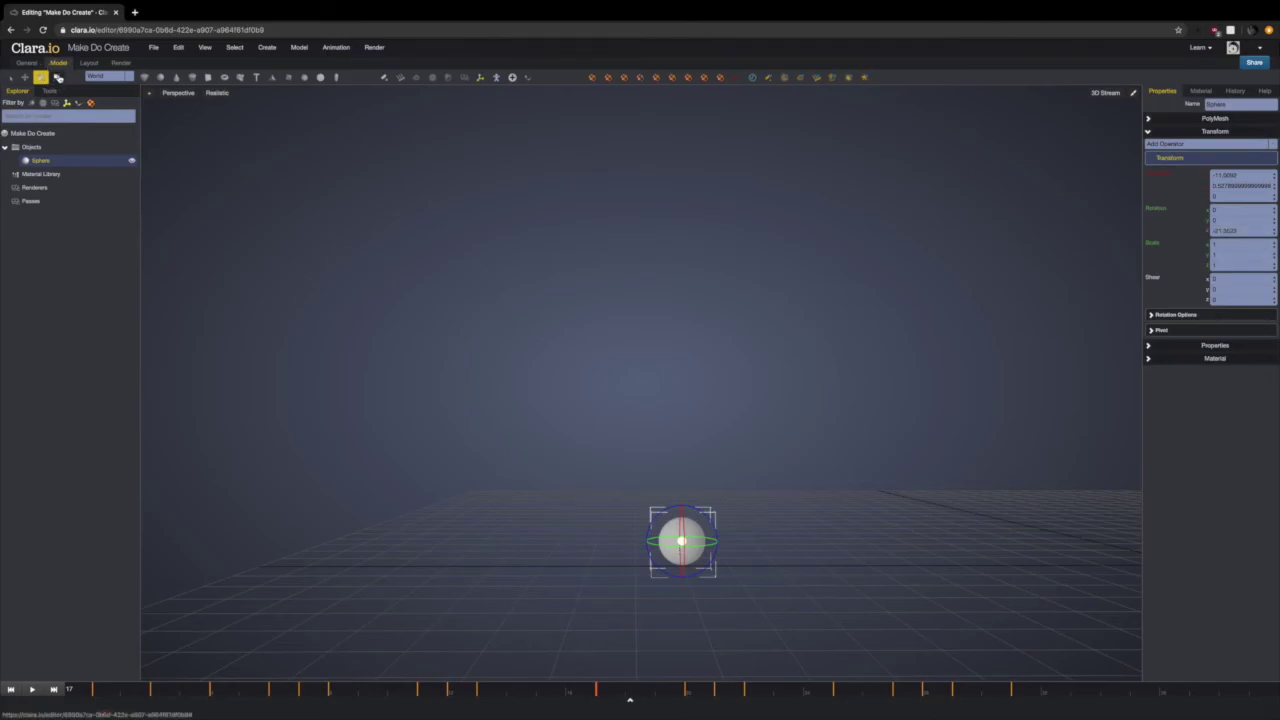
mouse_move(681, 492)
mouse_down()
mouse_move(681, 479)
mouse_move(682, 507)
mouse_up()
At frame 17, set the squashed sphere's Z rotation to 0 and key its rotation
drag(768, 474, 758, 445)
click(741, 486)
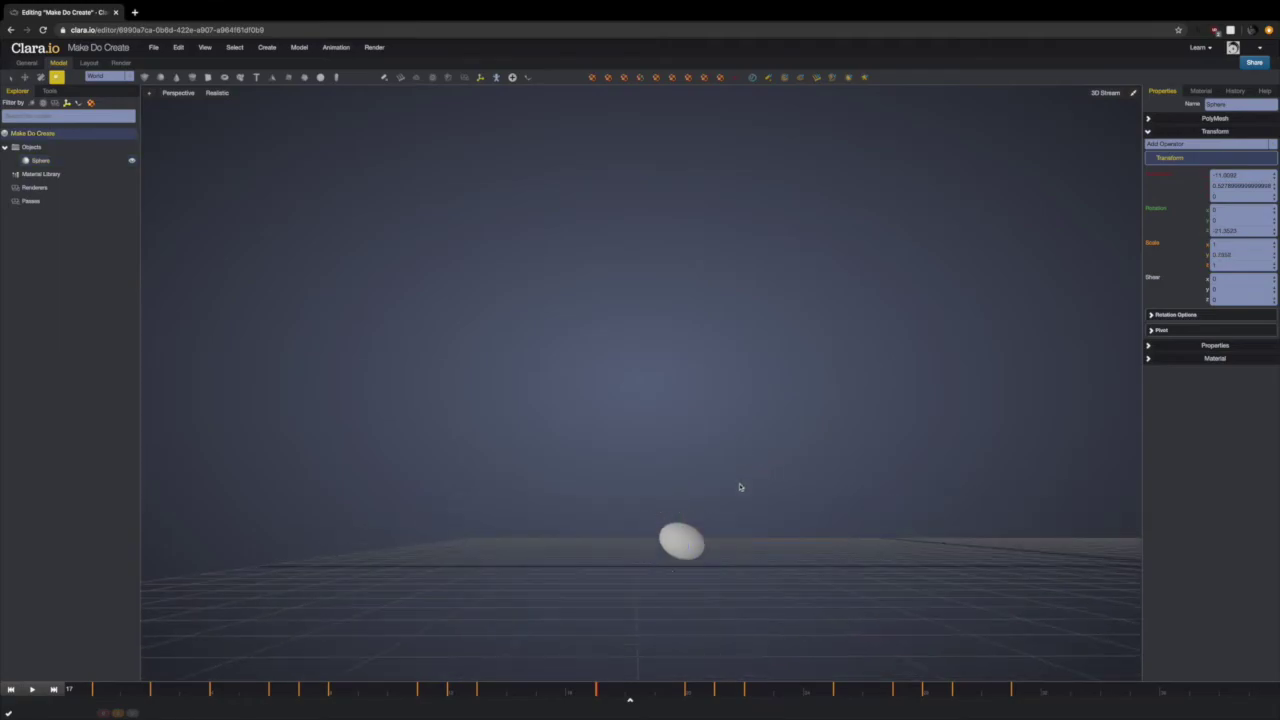
click(681, 551)
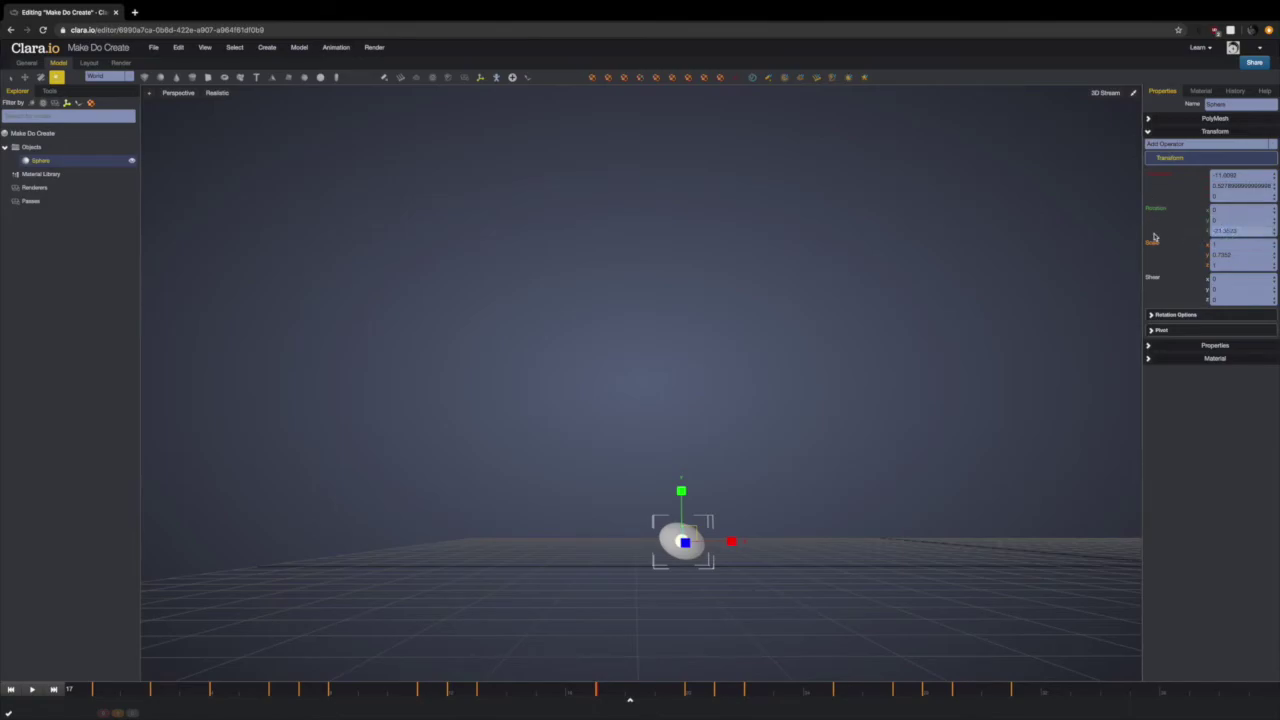
key(Return)
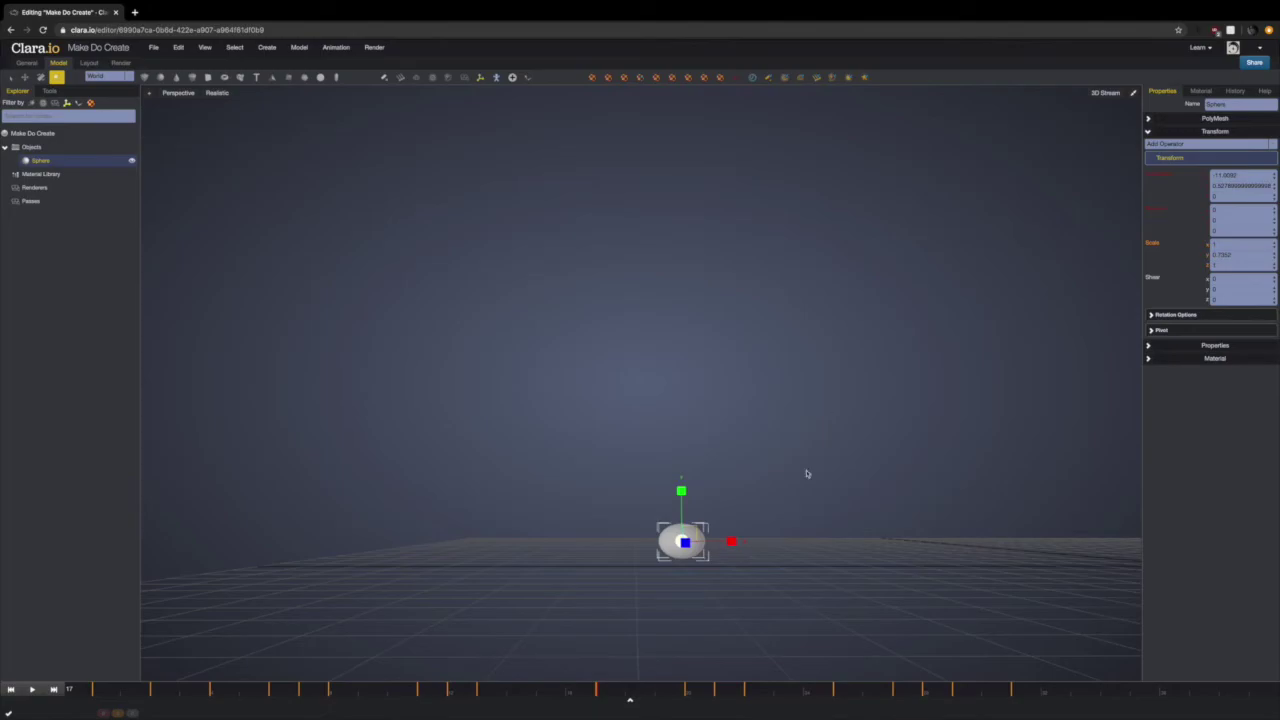
At frame 17, squash the sphere to about 0.66 along Y, lower it to a Y position of about 0.34, and key the changes
drag(780, 551, 779, 558)
drag(681, 490, 681, 496)
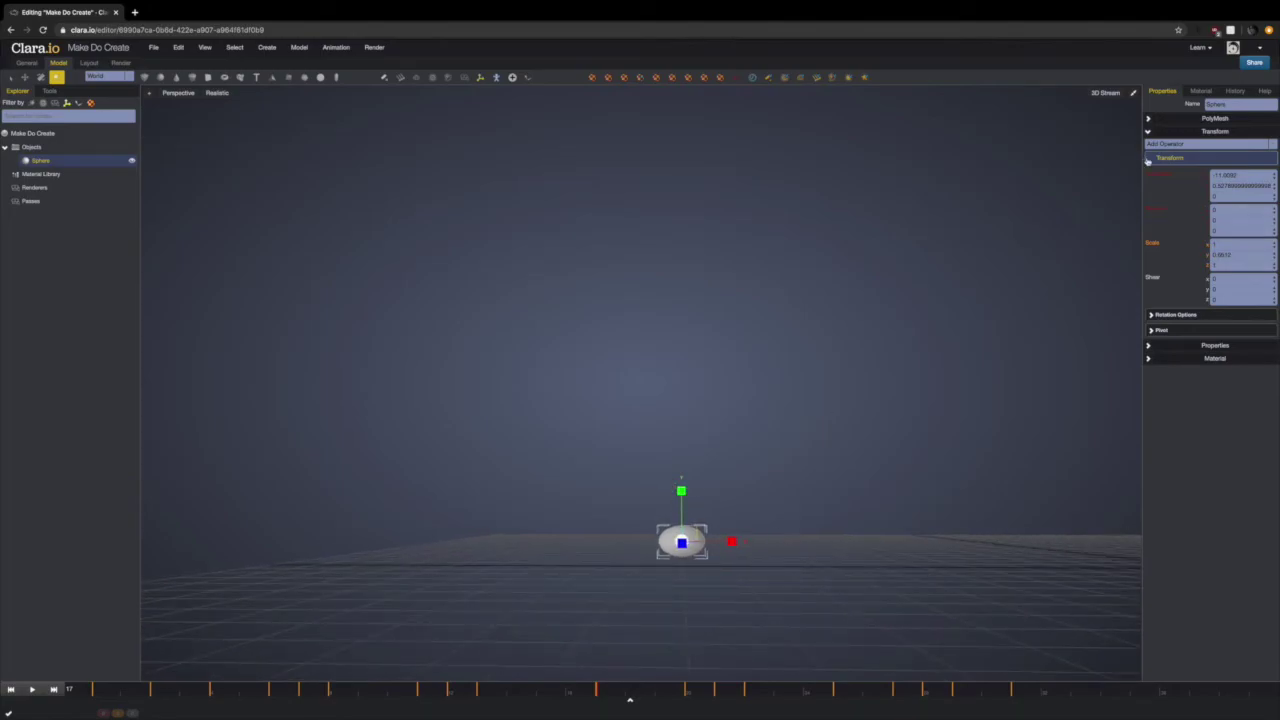
click(25, 77)
drag(681, 490, 681, 500)
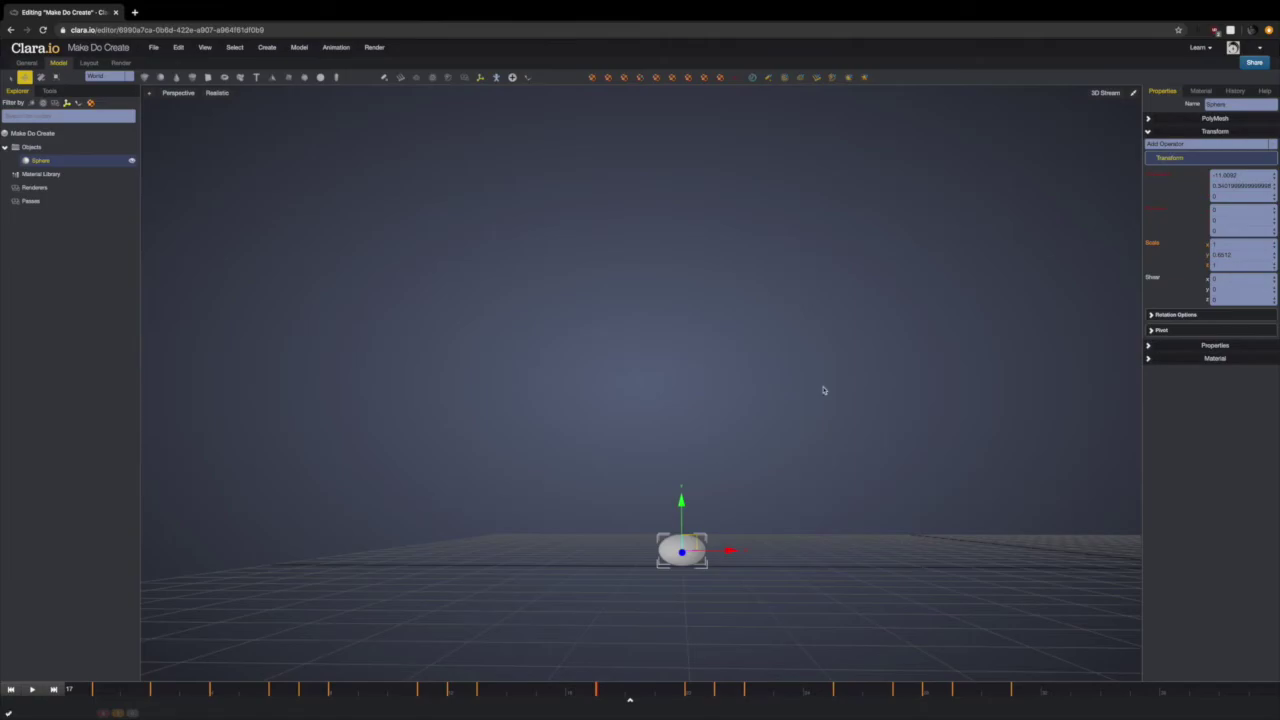
click(1151, 245)
At frame 16, stretch the sphere to about 1.1 along Y, narrow it to about 0.91 along X, and key its scale
mouse_move(543, 694)
mouse_down()
mouse_move(371, 697)
mouse_move(591, 700)
mouse_move(564, 694)
mouse_up()
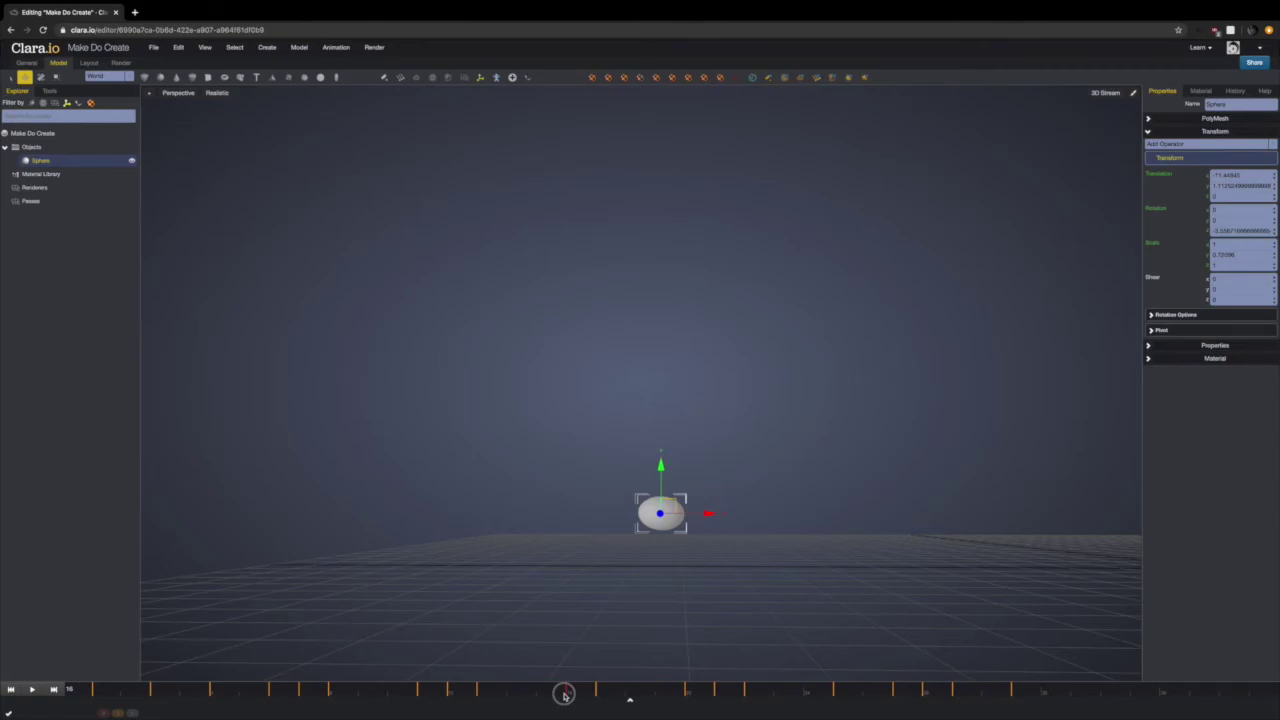
drag(713, 552, 714, 549)
click(56, 77)
drag(660, 464, 661, 444)
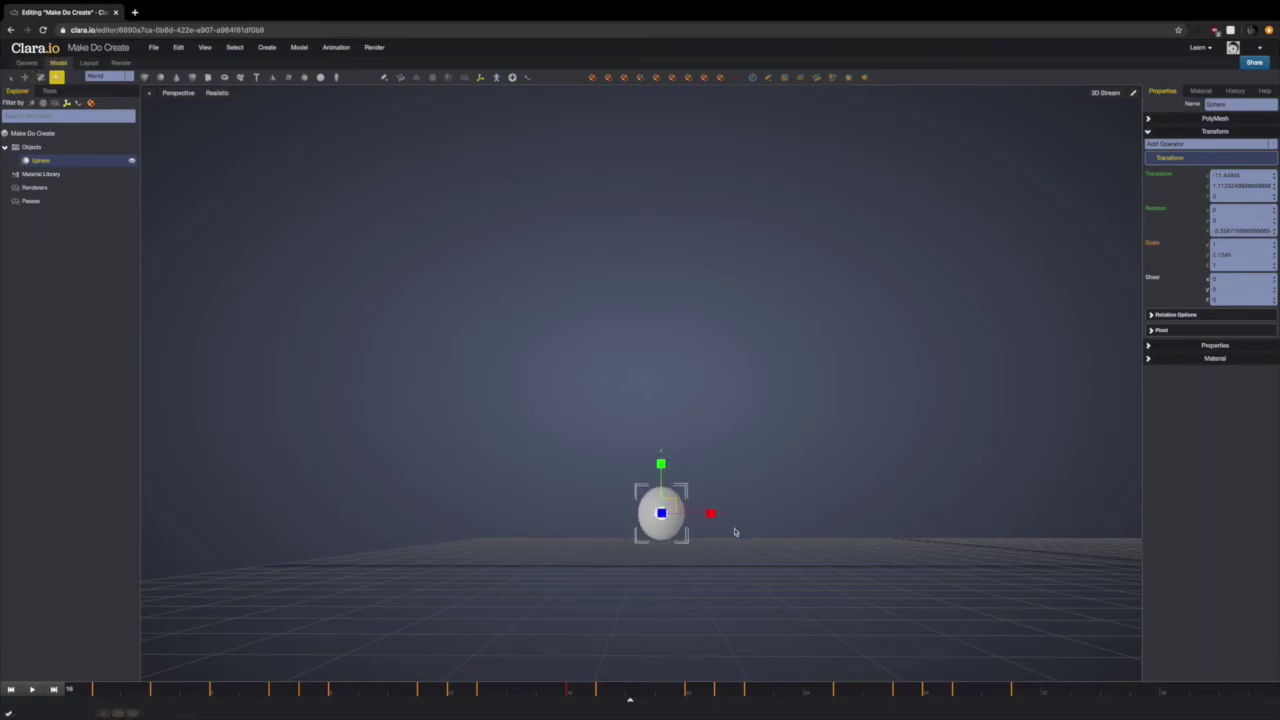
drag(715, 515, 709, 515)
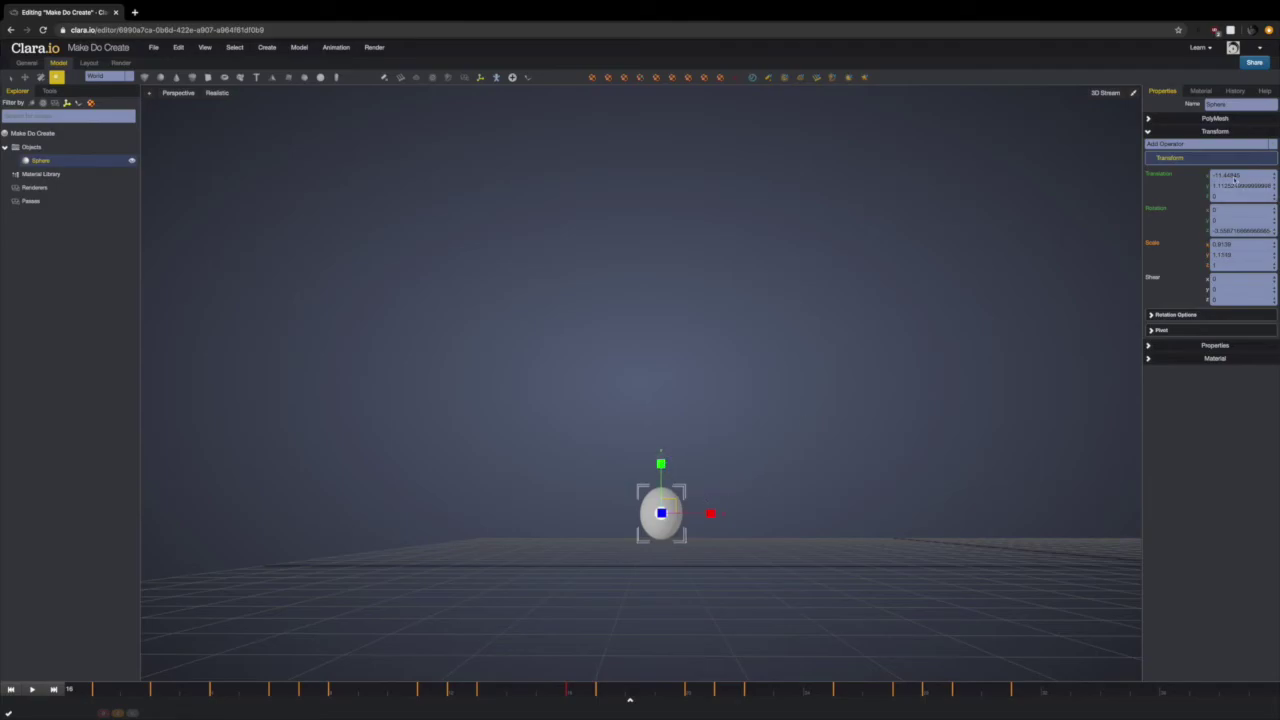
click(1152, 245)
At frame 16, tilt the stretched sphere to a Z rotation of about 17.2 and key its rotation
drag(516, 693, 564, 712)
click(40, 77)
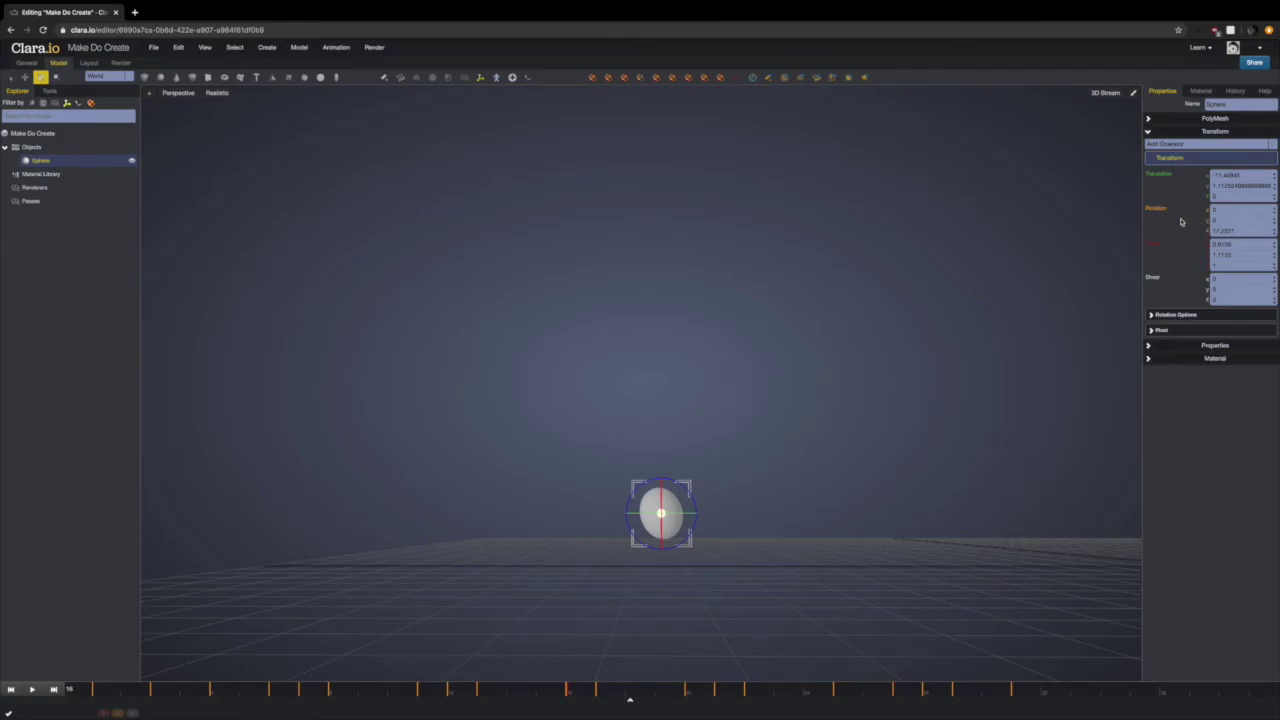
drag(1155, 209, 1155, 214)
At frame 21, select the sphere and set its Y scale back to 1
drag(516, 692, 447, 691)
click(690, 465)
drag(530, 692, 716, 697)
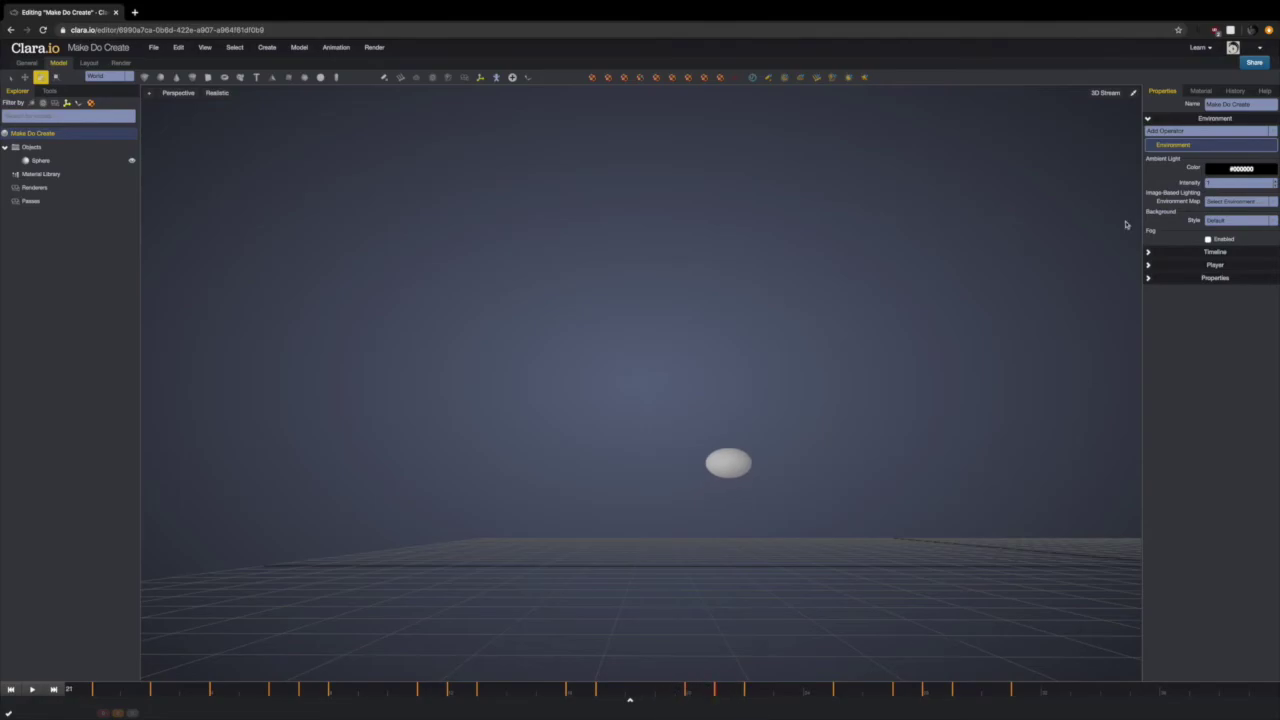
click(726, 465)
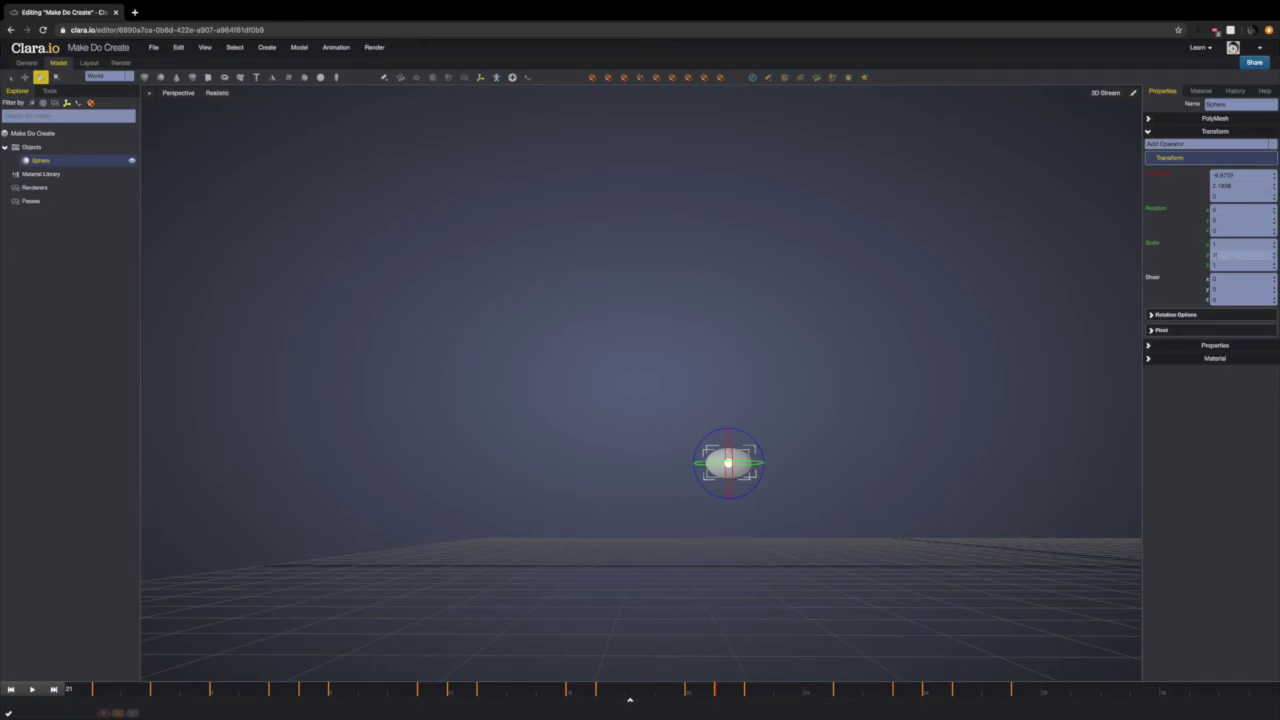
key(Return)
At frame 20, stretch the sphere to about 1.03 along Y, tilt it about -7.3 around Z, and key both changes
mouse_move(699, 692)
mouse_down()
mouse_move(523, 689)
mouse_move(817, 688)
mouse_move(631, 692)
mouse_move(726, 689)
mouse_move(685, 689)
mouse_up()
click(629, 462)
click(722, 469)
click(56, 77)
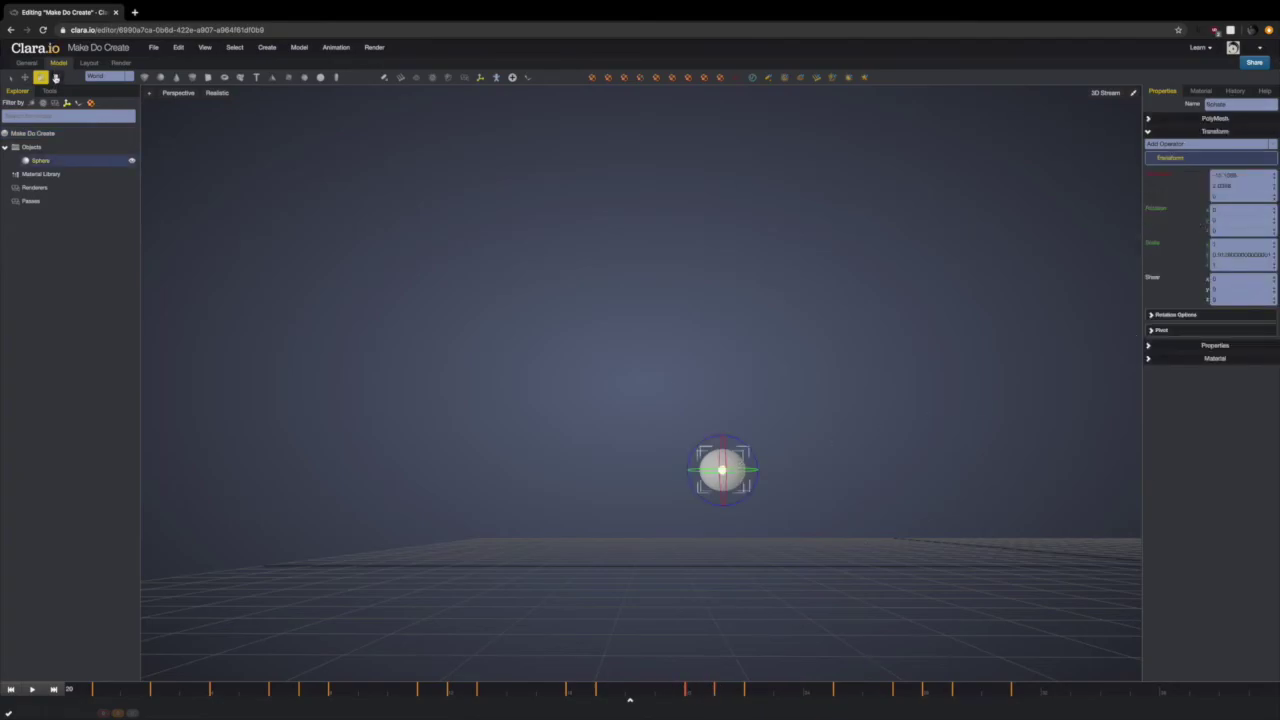
drag(722, 414, 722, 411)
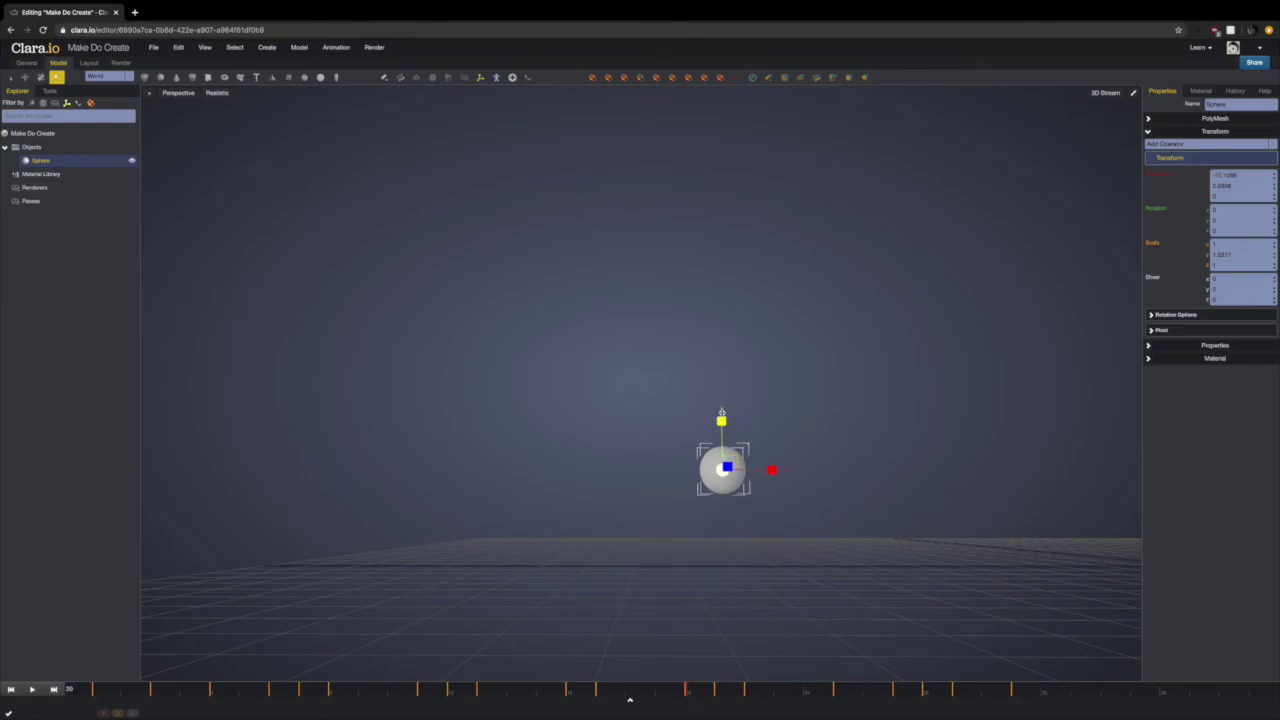
key(e)
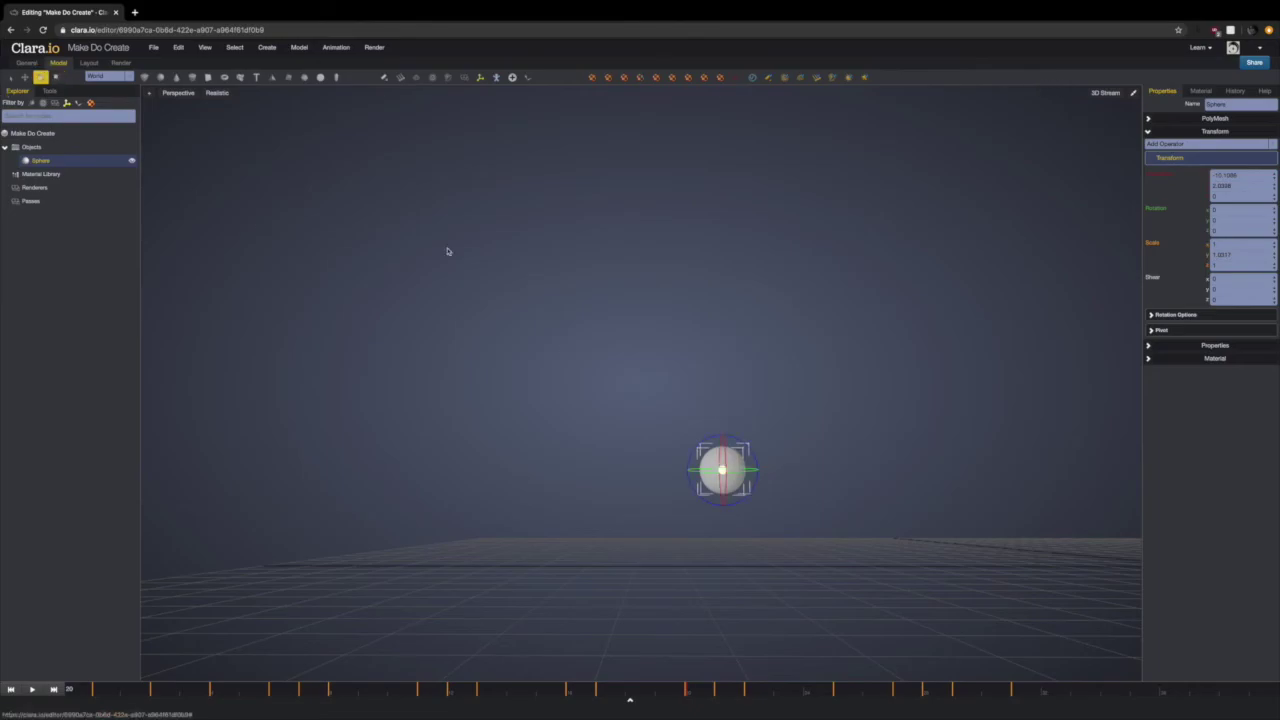
drag(690, 452, 701, 438)
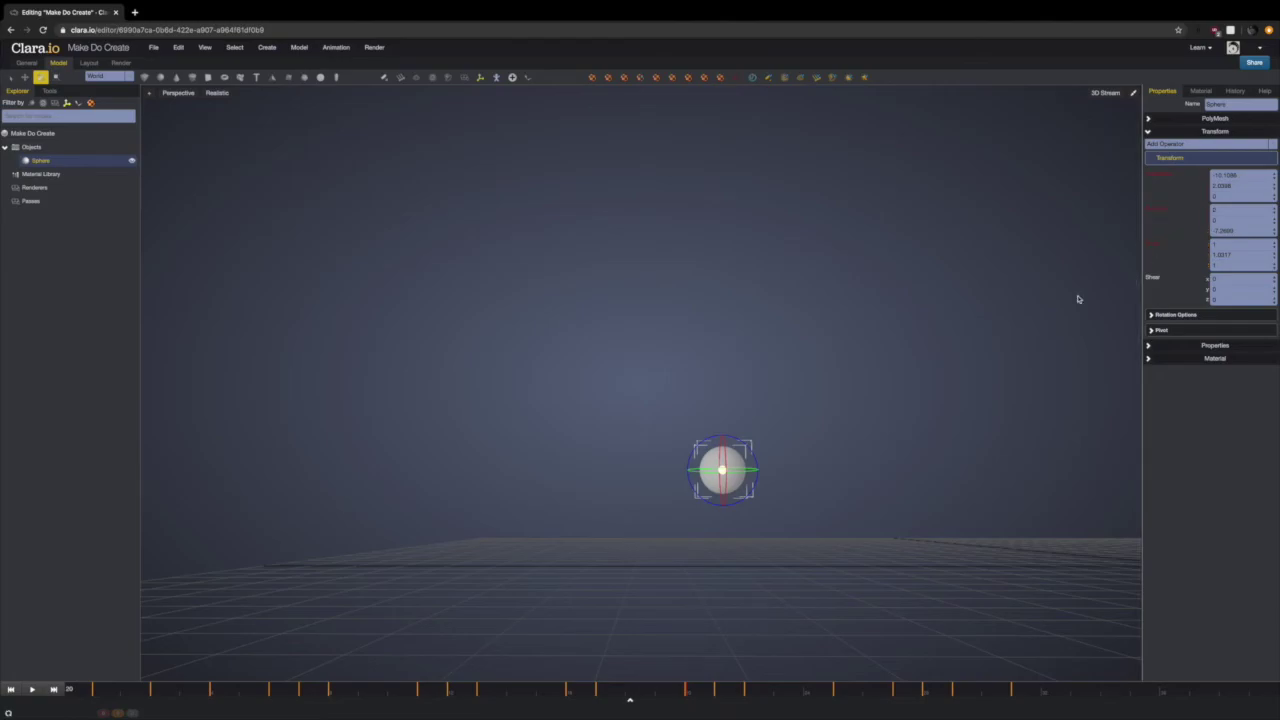
At frame 25, set the sphere's Z rotation to 0
drag(650, 692, 792, 690)
click(606, 503)
click(757, 508)
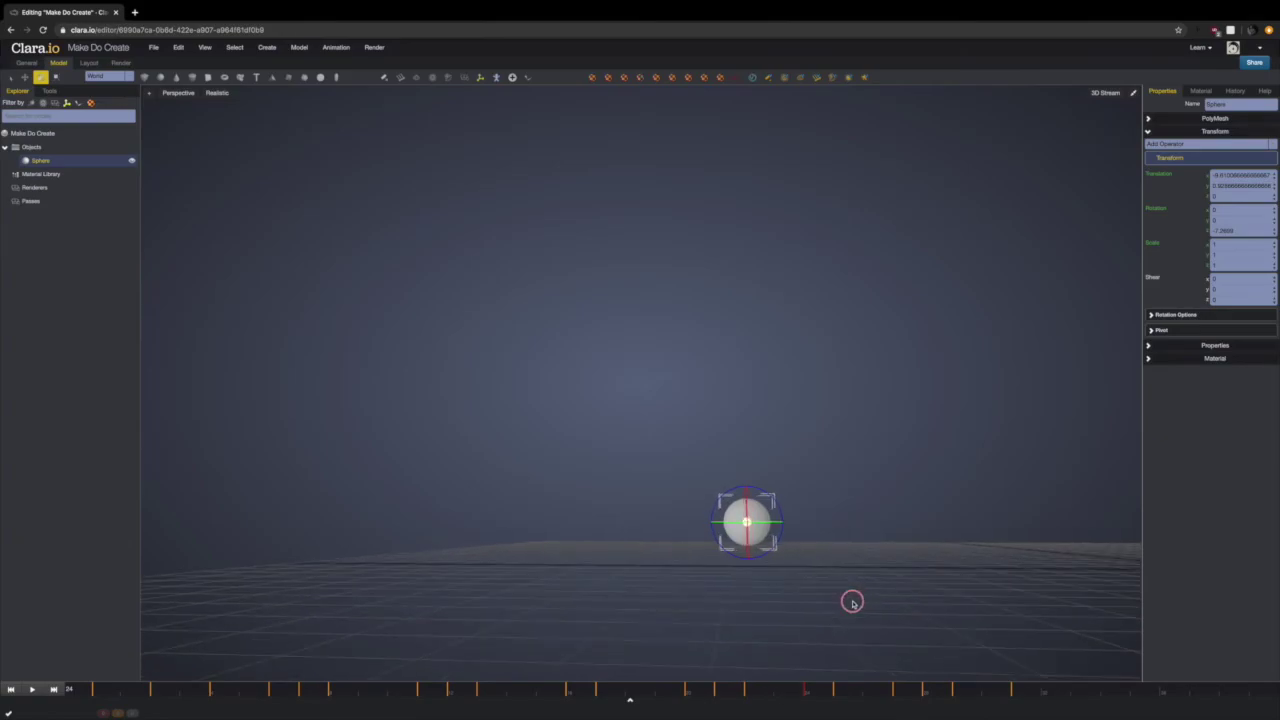
drag(780, 690, 831, 689)
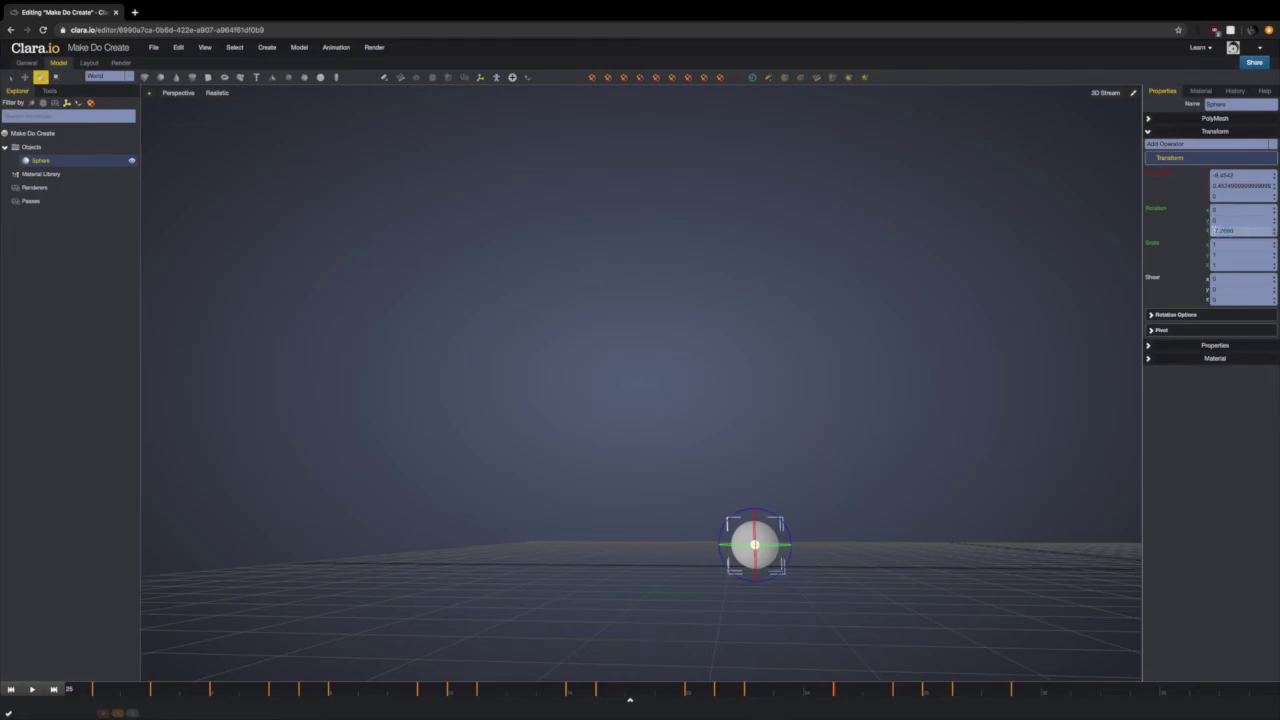
key(Return)
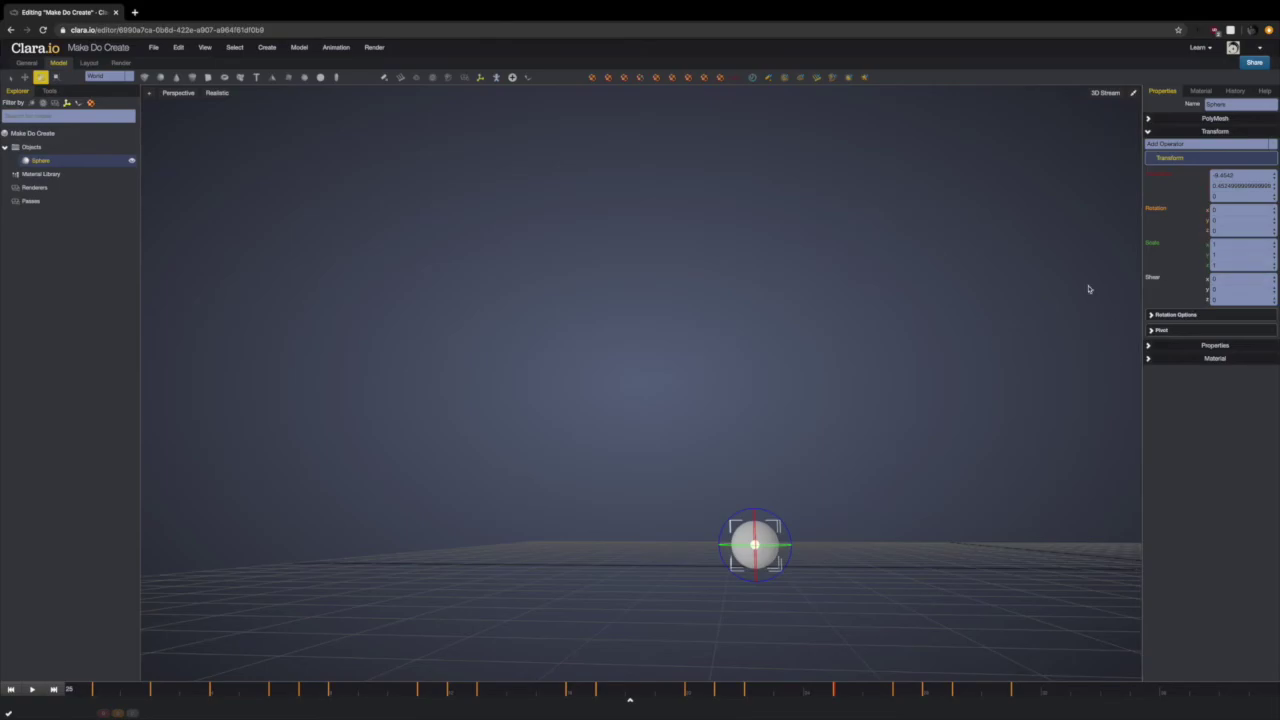
At frame 25, squash the sphere to about 0.82 along Y, lower it to a Y position of about 0.42, and key the changes
click(57, 78)
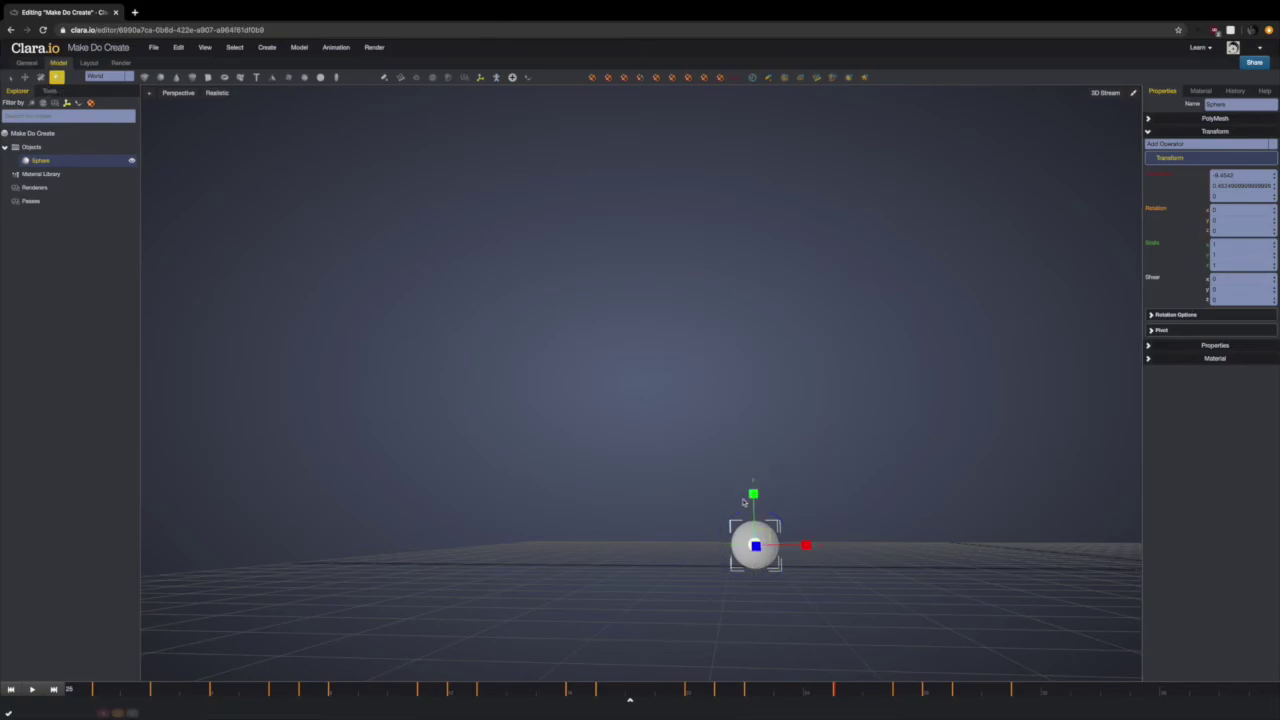
drag(754, 493, 752, 499)
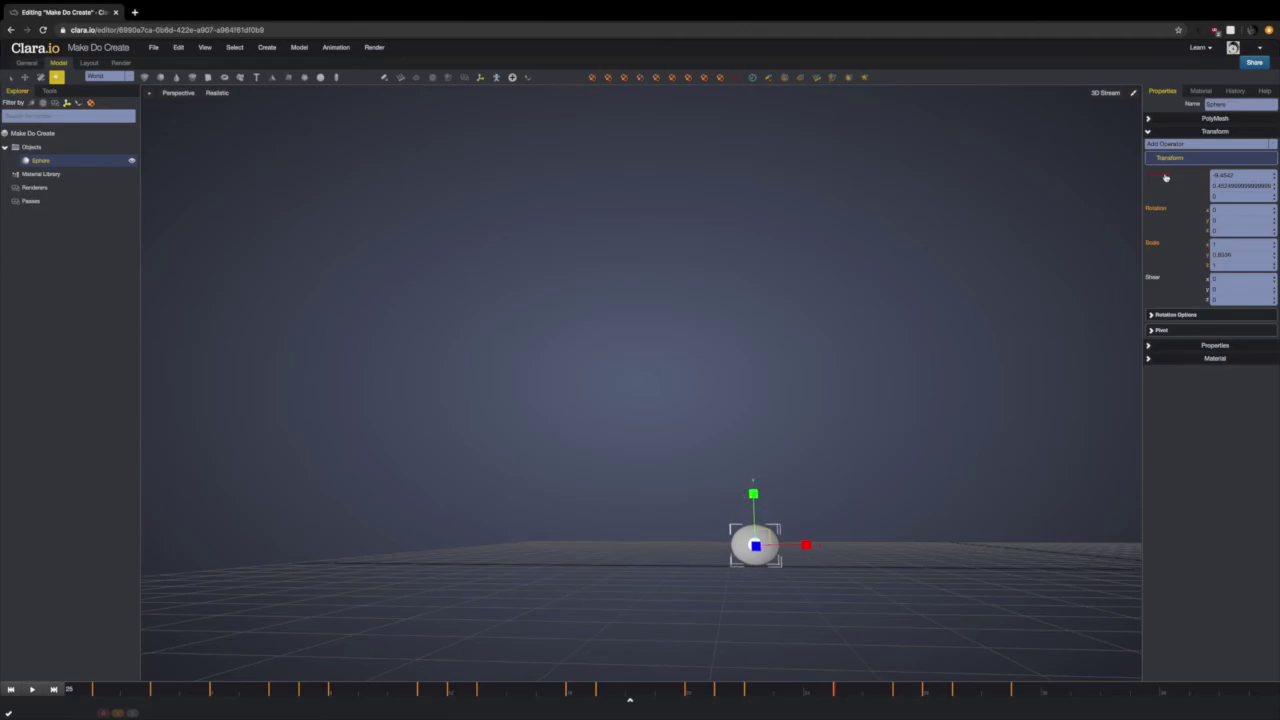
click(24, 77)
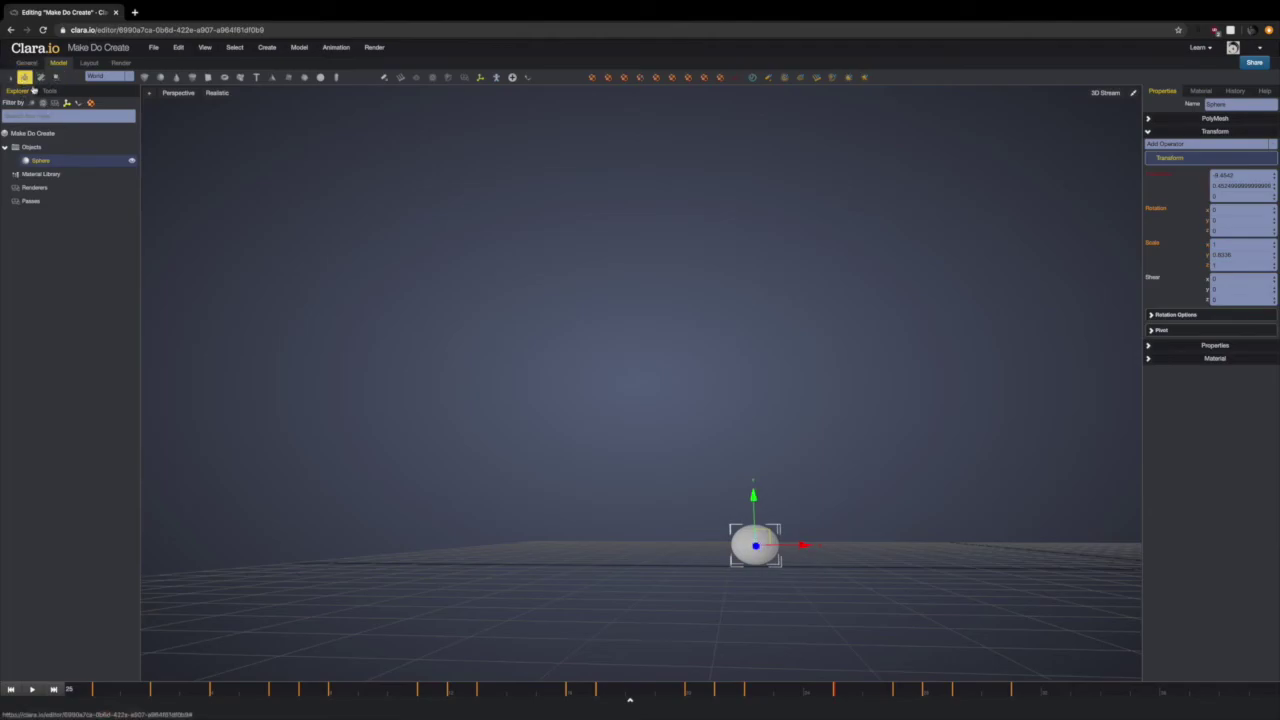
drag(754, 496, 754, 499)
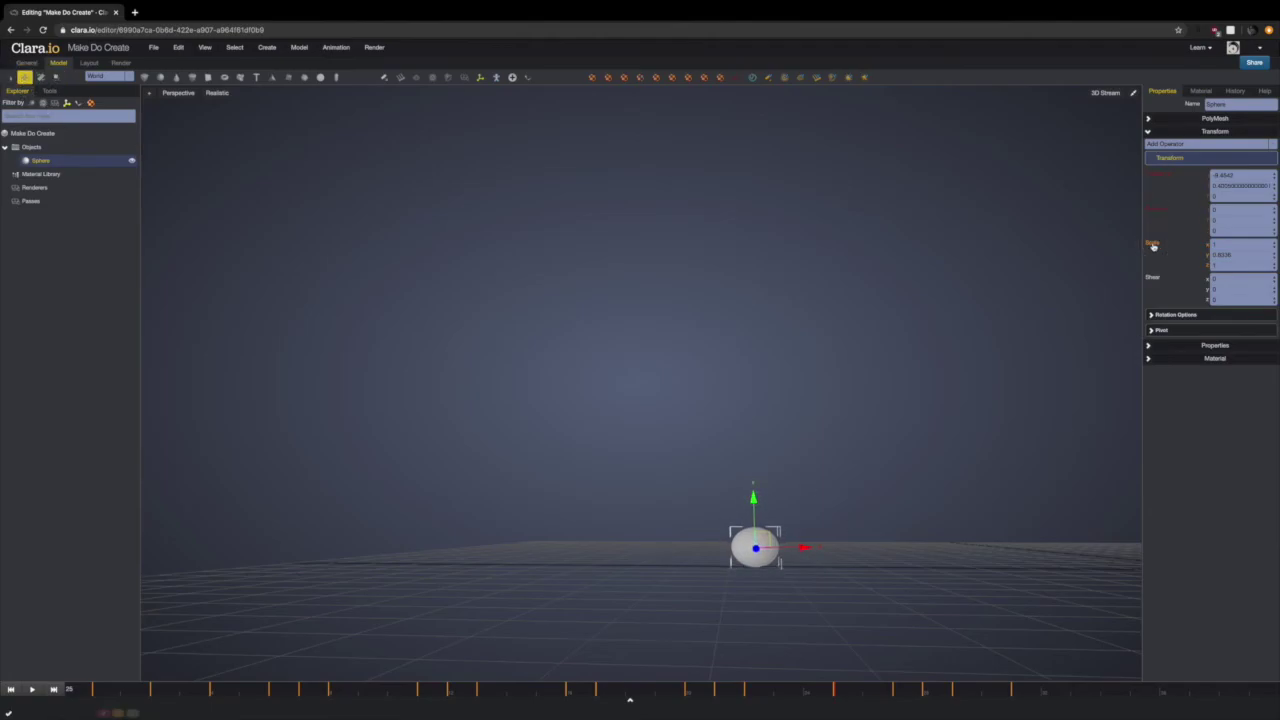
At frame 24, stretch the sphere to about 1.03 along Y, tilt it slightly around Z, and key its rotation
drag(627, 693, 801, 702)
click(620, 462)
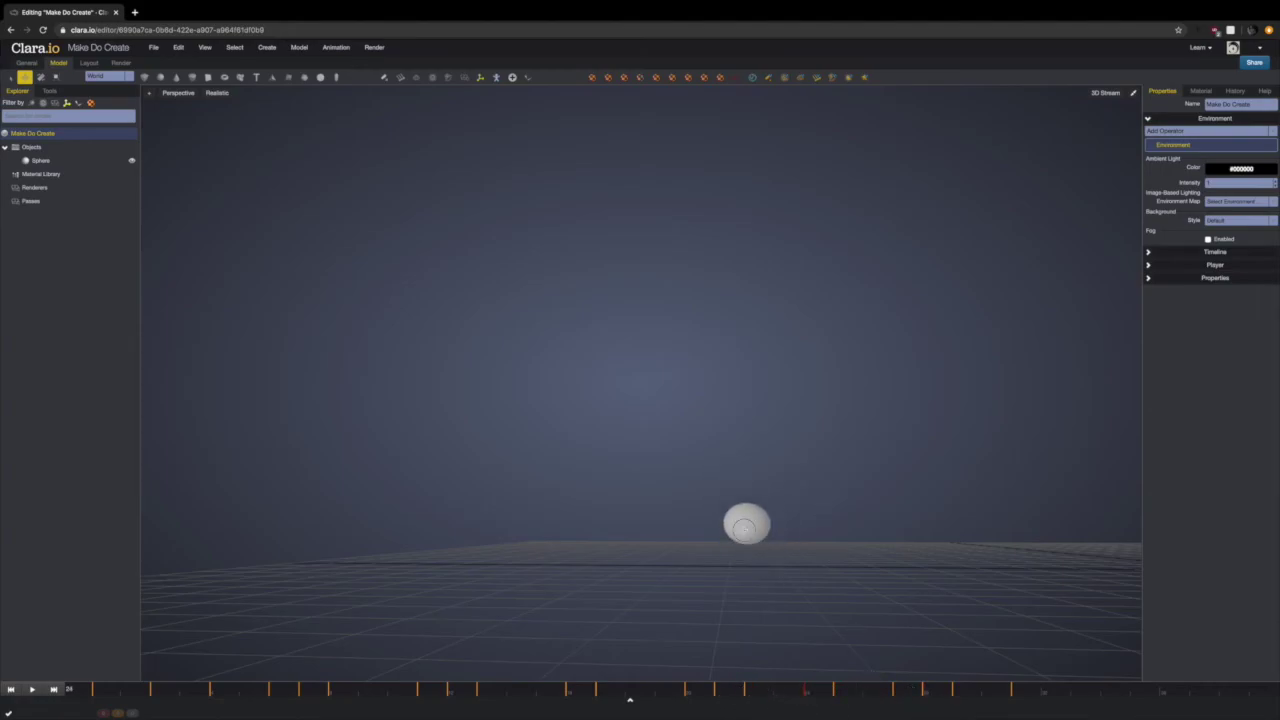
click(755, 535)
click(57, 77)
drag(745, 473, 745, 469)
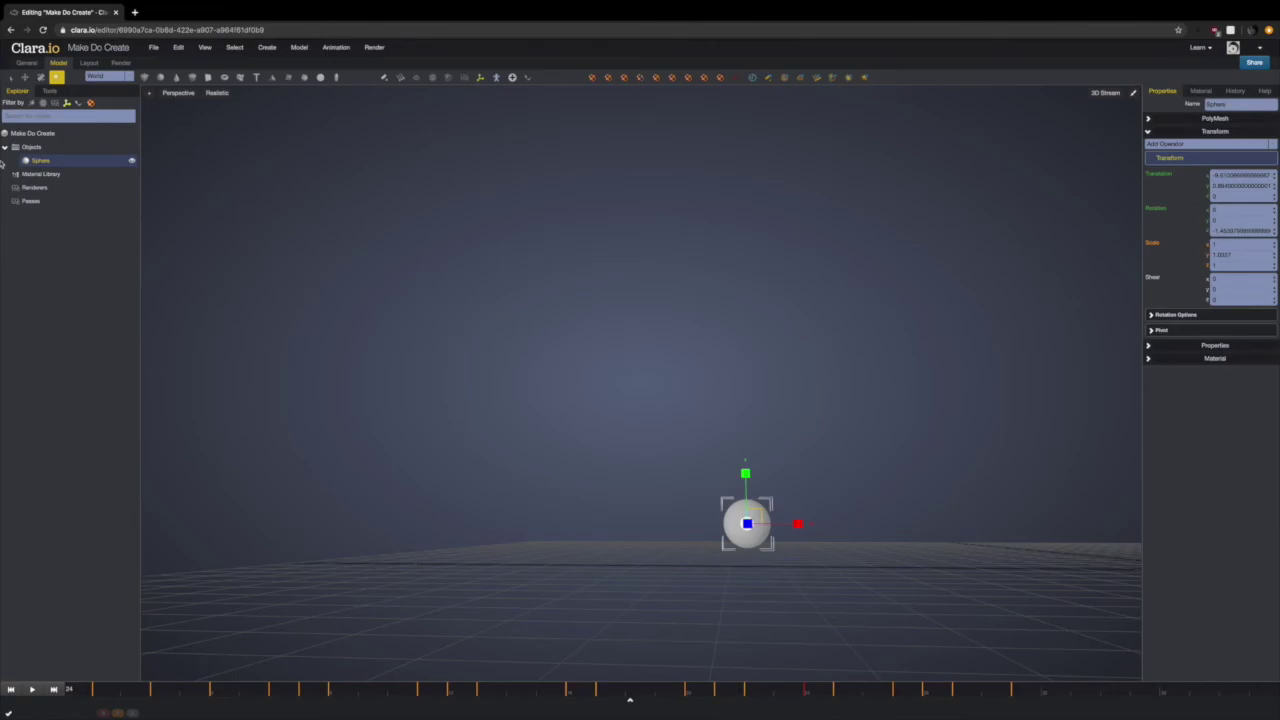
click(40, 77)
drag(709, 515, 702, 523)
click(1164, 210)
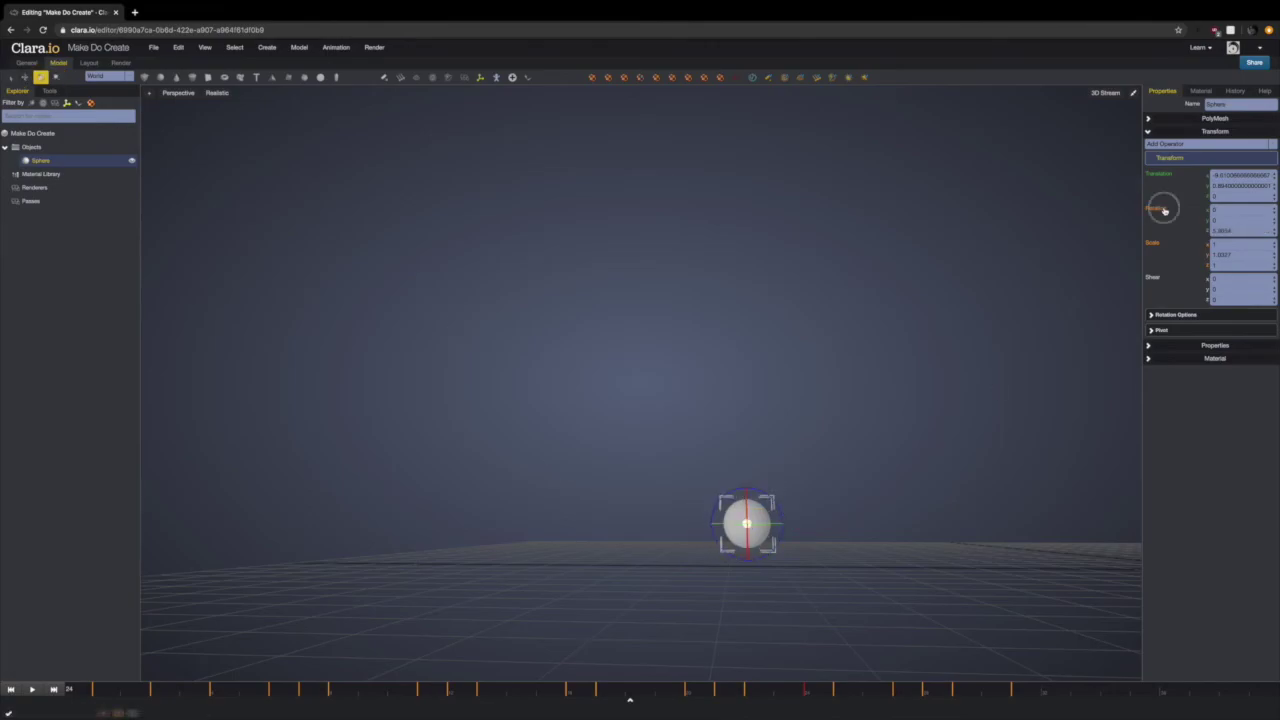
Key the sphere's Z rotation at 0 on frame 25 and its Y scale at 1 on frame 27
click(826, 640)
mouse_move(790, 691)
mouse_down()
mouse_move(1054, 690)
mouse_move(743, 690)
mouse_move(1077, 690)
mouse_move(786, 689)
mouse_move(844, 689)
mouse_move(828, 693)
mouse_up()
click(754, 543)
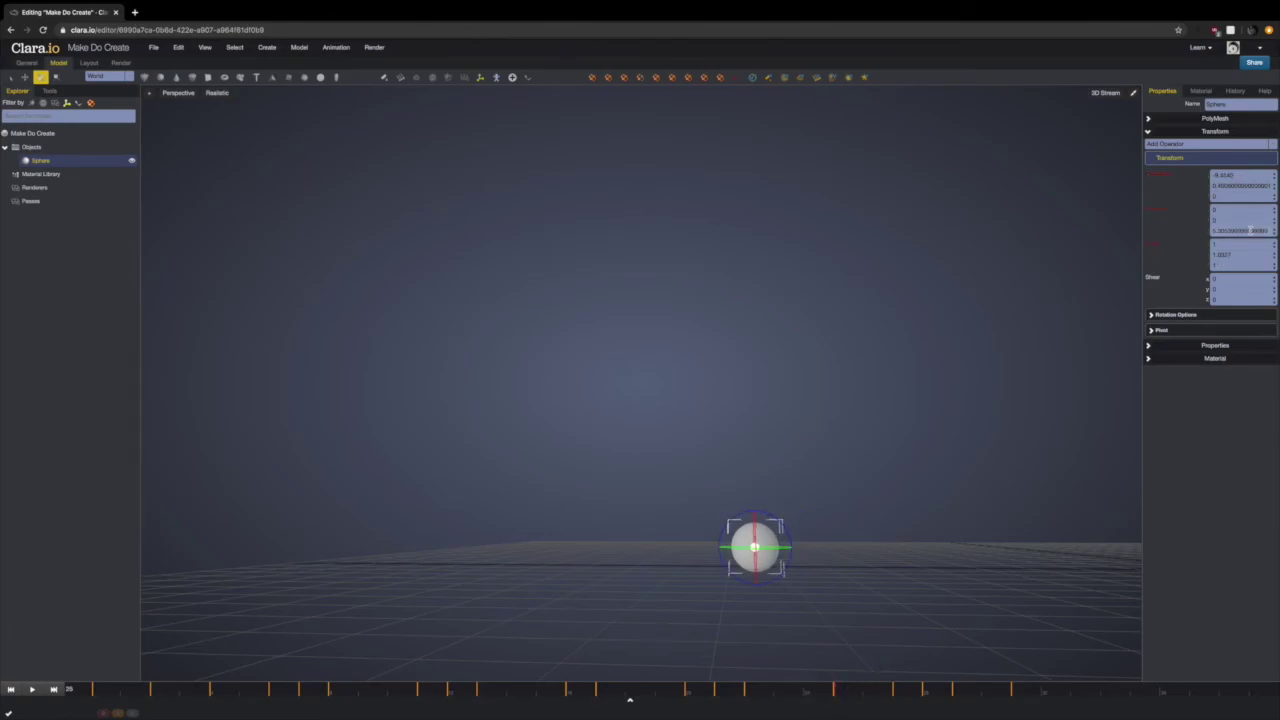
text(0)
key(Return)
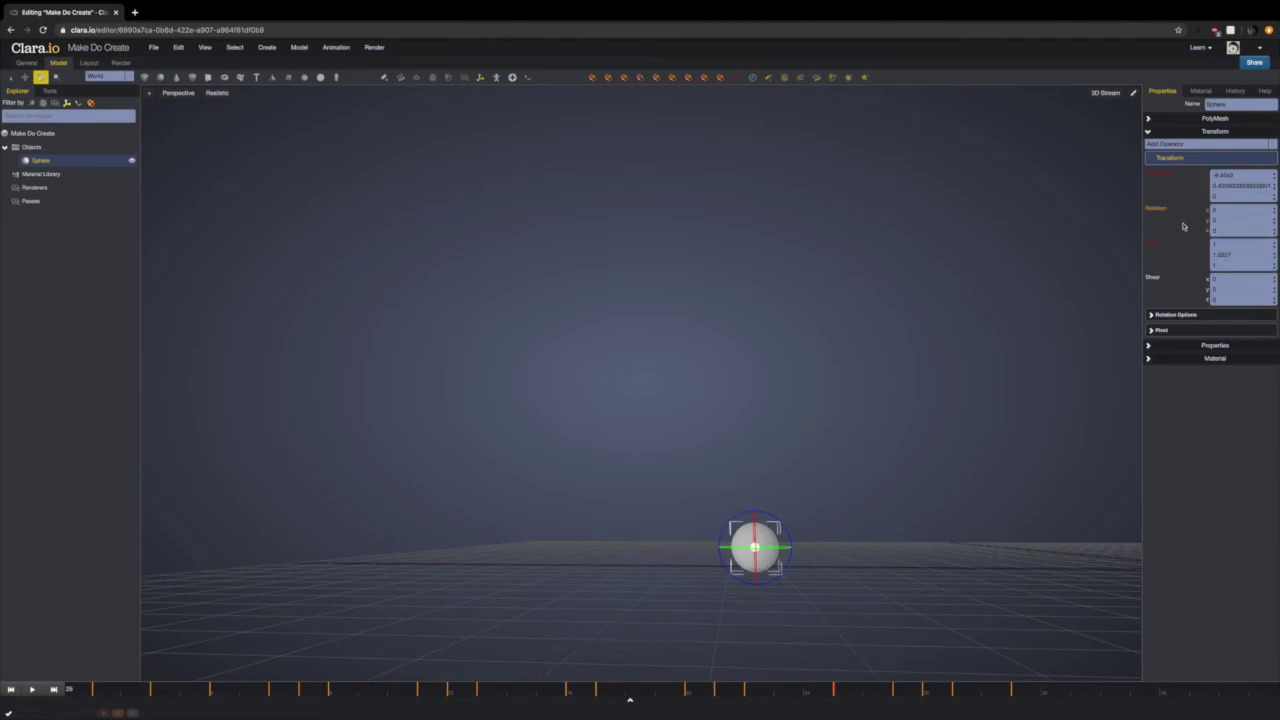
drag(866, 693, 893, 694)
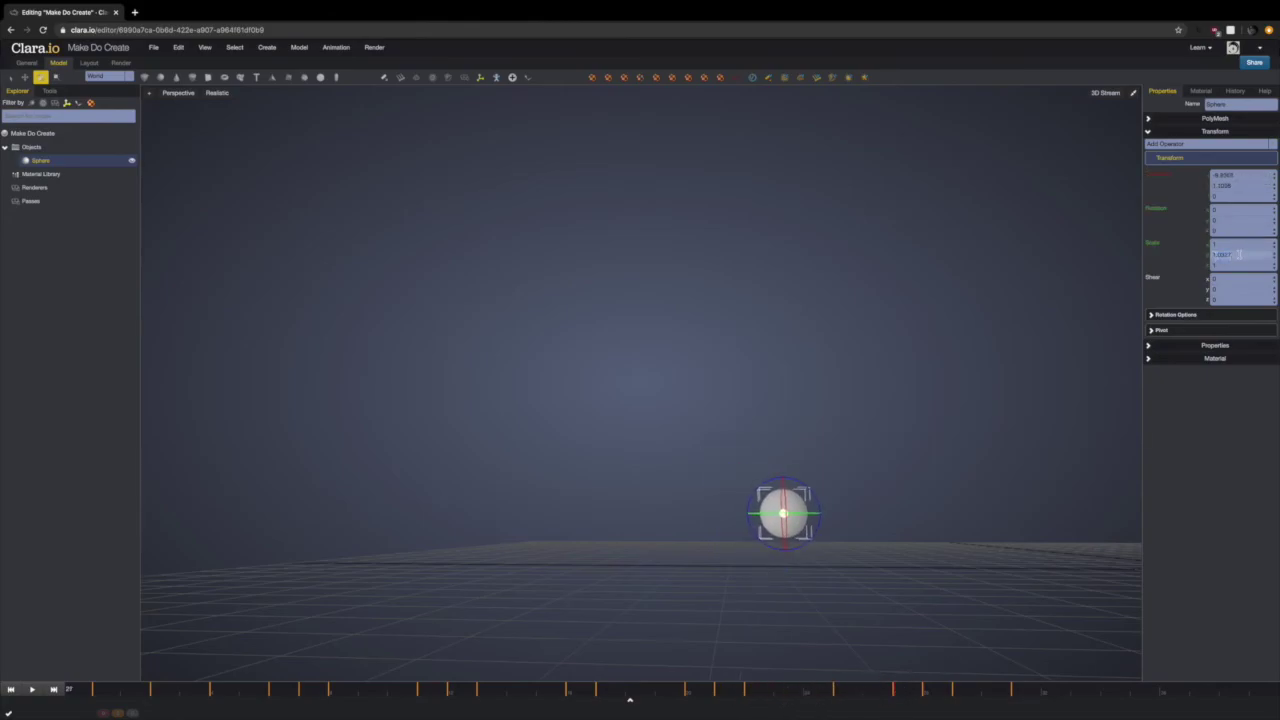
click(1155, 243)
At frame 31, squash the sphere to about 0.79 along Y, lower it to a Y position of about 0.39, and key the changes
drag(851, 679, 1012, 701)
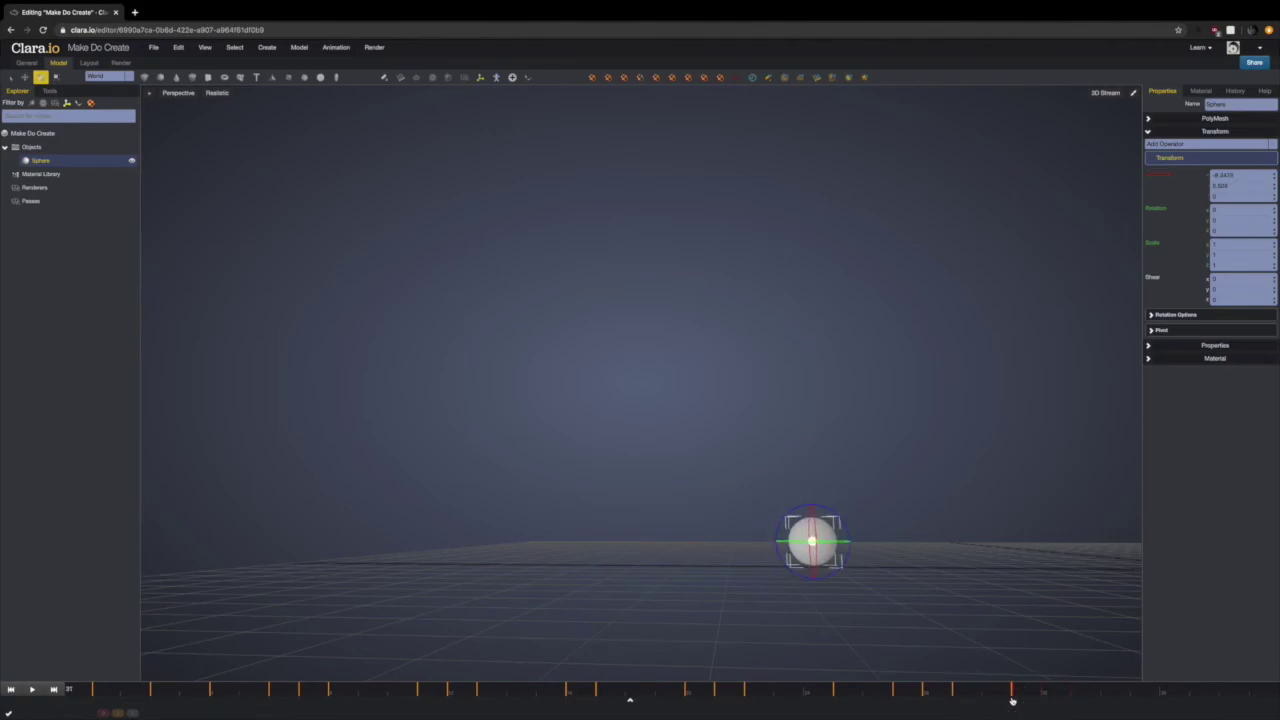
mouse_move(1026, 683)
mouse_down()
mouse_move(986, 689)
mouse_move(1118, 689)
mouse_move(980, 689)
mouse_move(1129, 689)
mouse_move(980, 689)
mouse_move(1009, 689)
mouse_up()
click(56, 77)
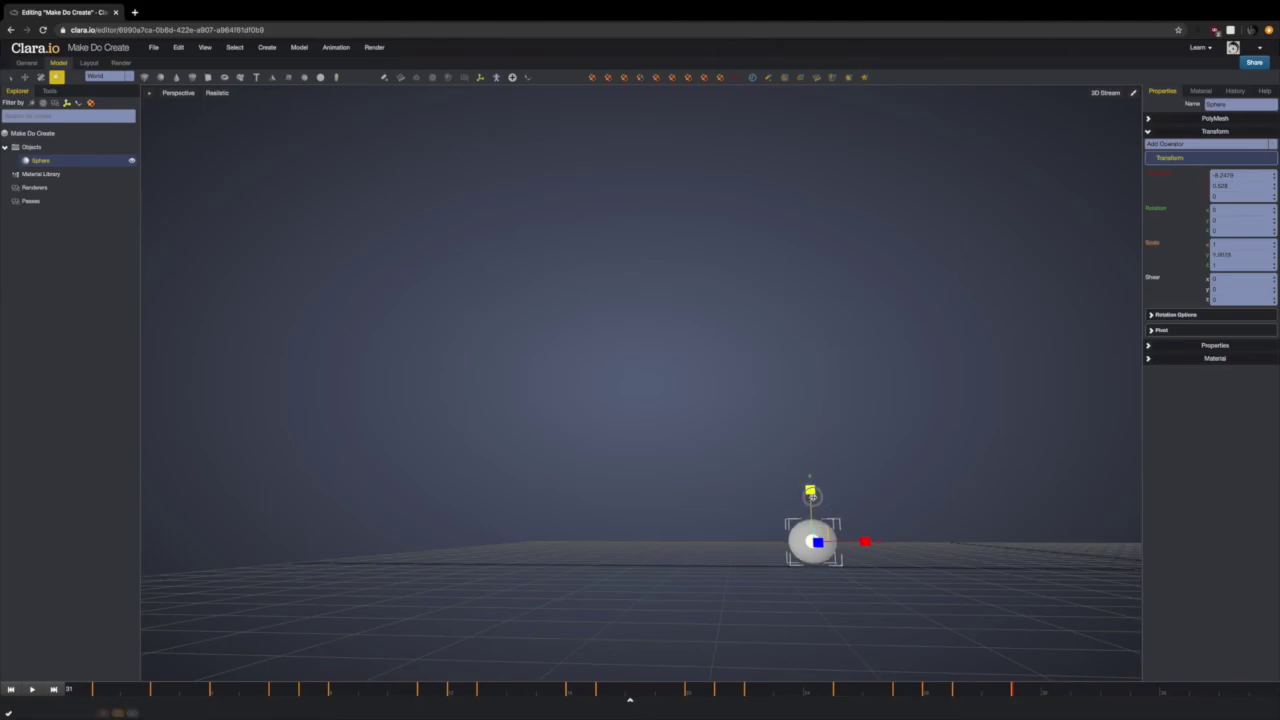
click(1010, 697)
drag(799, 484, 800, 492)
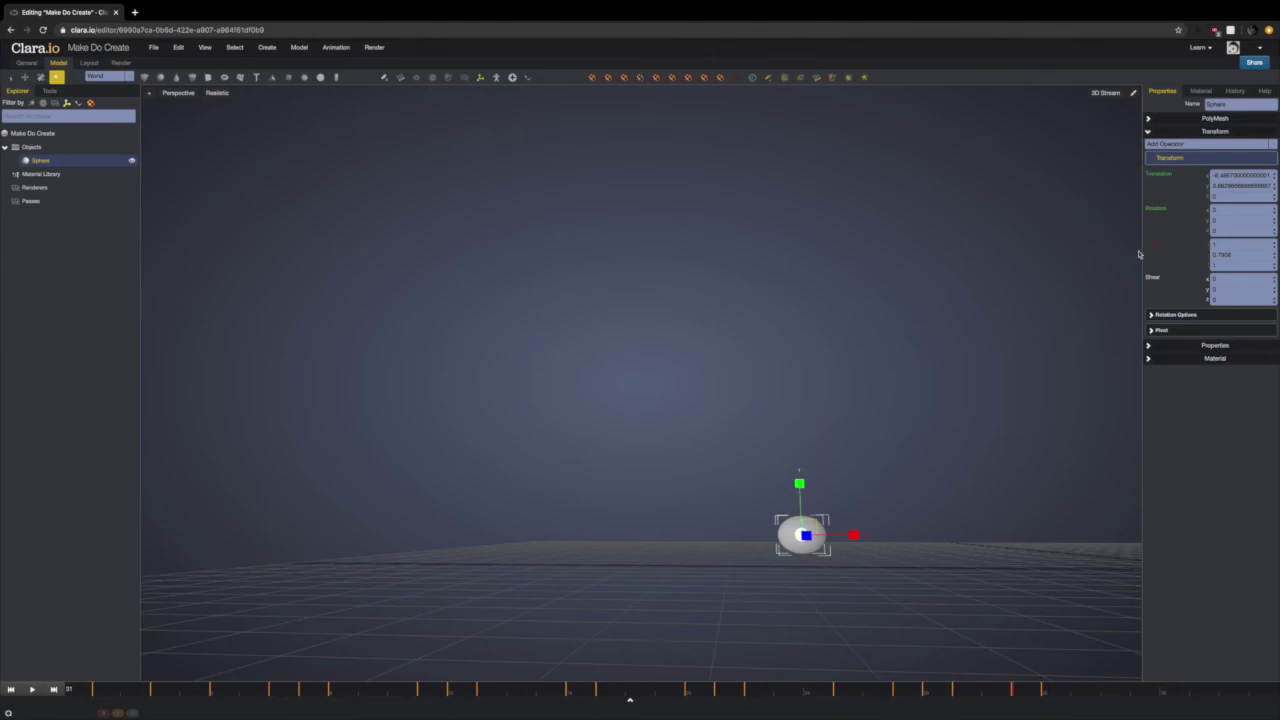
key(w)
drag(800, 487, 800, 499)
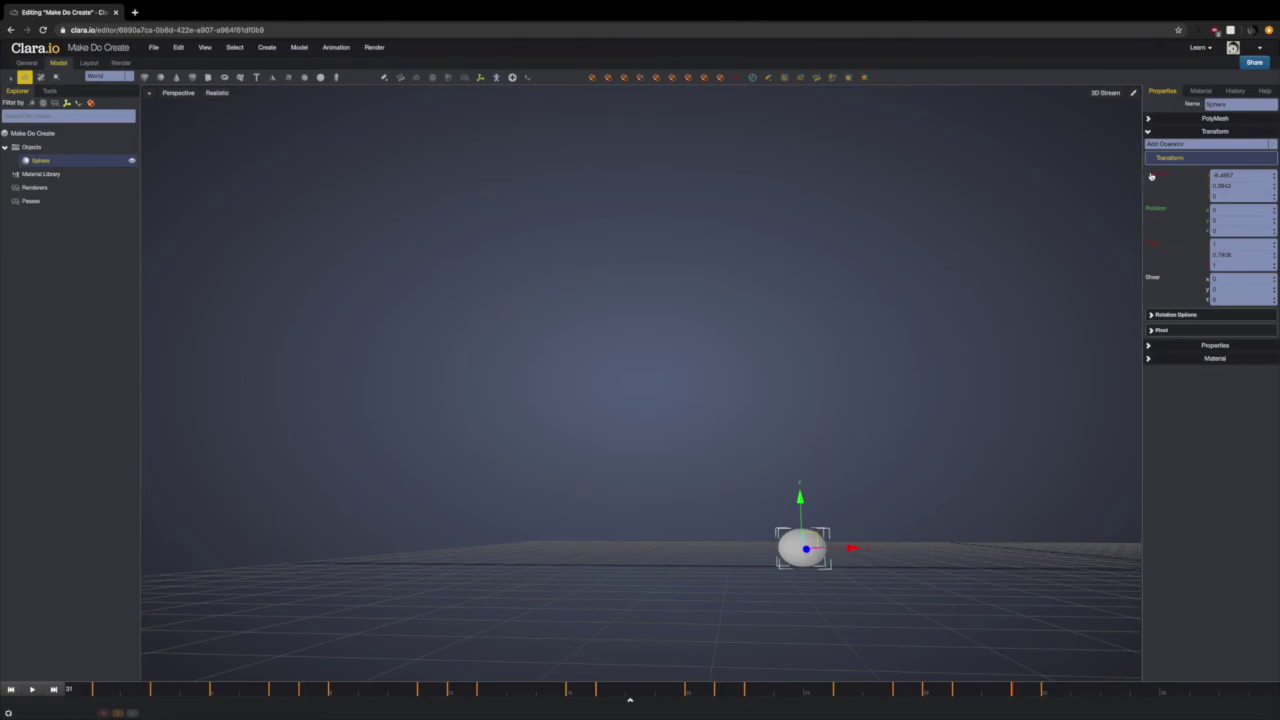
Key the sphere's scale at 1 on frame 32, and set its Y scale to 1 on frame 30
drag(791, 694, 1042, 694)
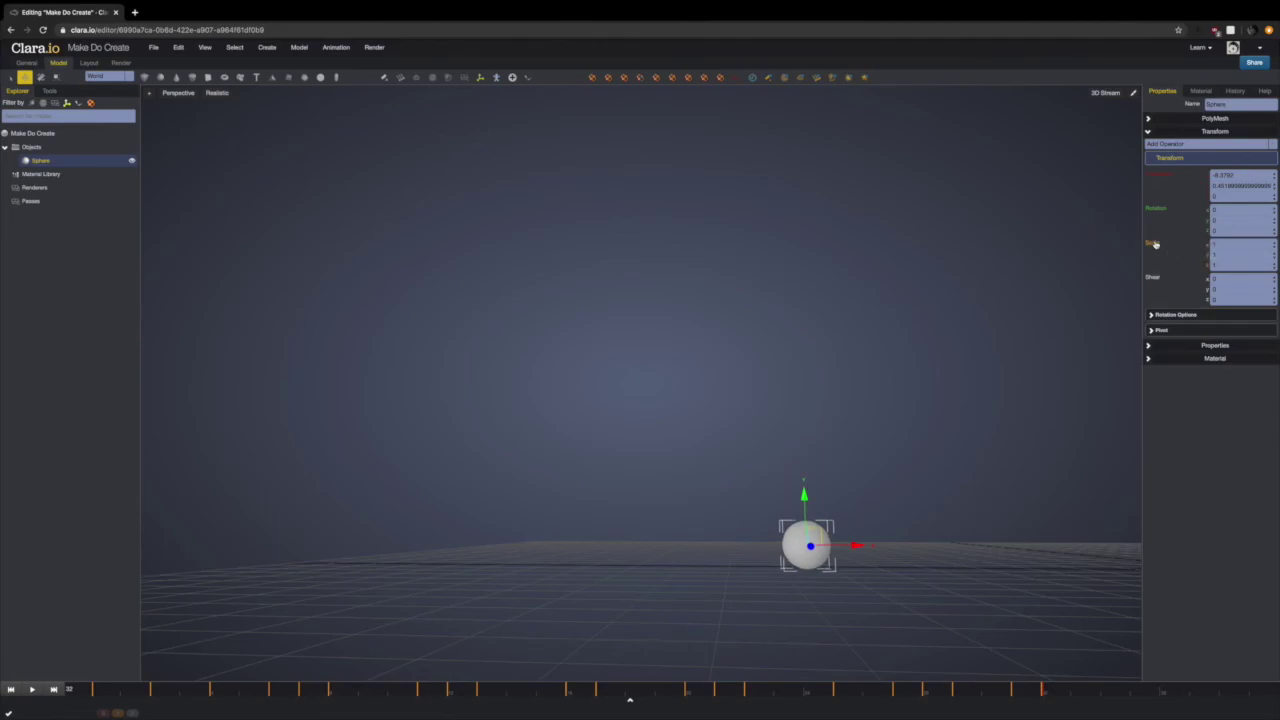
mouse_move(957, 688)
mouse_down()
mouse_move(1066, 683)
mouse_move(969, 693)
mouse_move(1037, 691)
mouse_move(980, 694)
mouse_up()
click(1191, 254)
text(1)
key(Return)
Return to the first frame, deselect the sphere, and play the bouncing animation from a raised angle
mouse_move(858, 693)
mouse_down()
mouse_move(1063, 700)
mouse_move(734, 680)
mouse_move(805, 690)
mouse_up()
drag(817, 514, 871, 431)
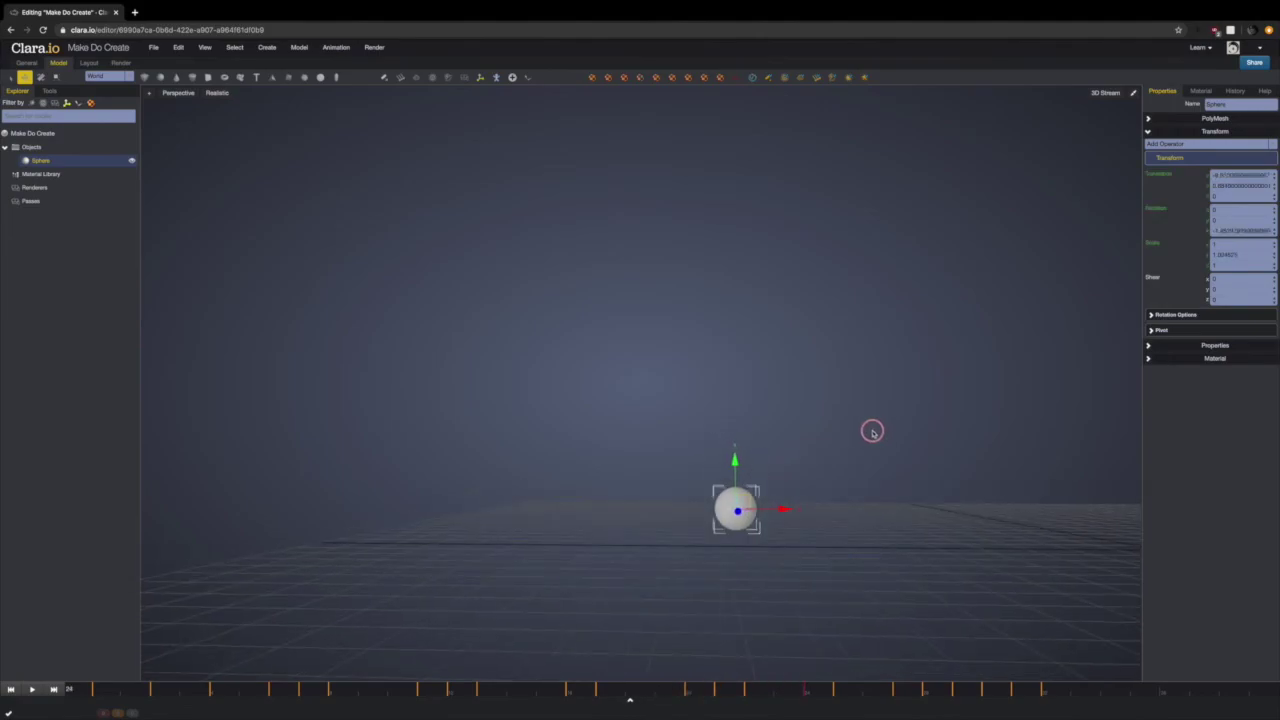
click(9, 690)
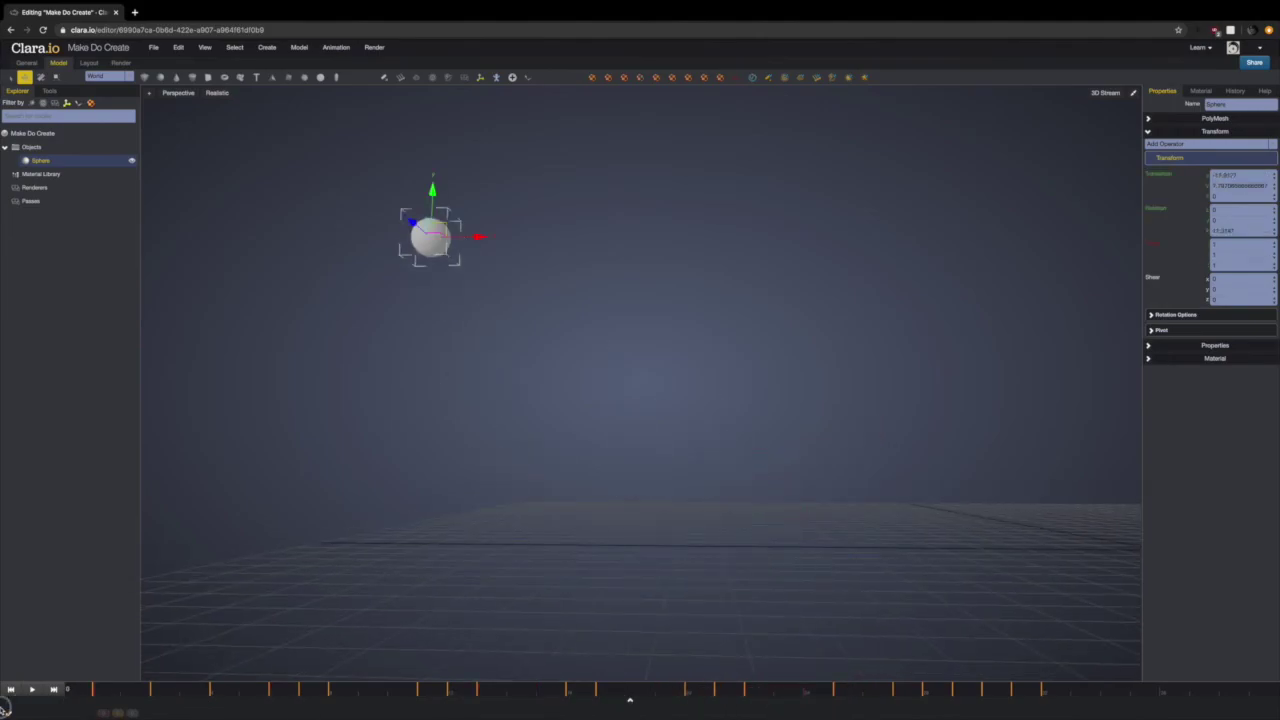
click(508, 351)
drag(748, 354, 724, 383)
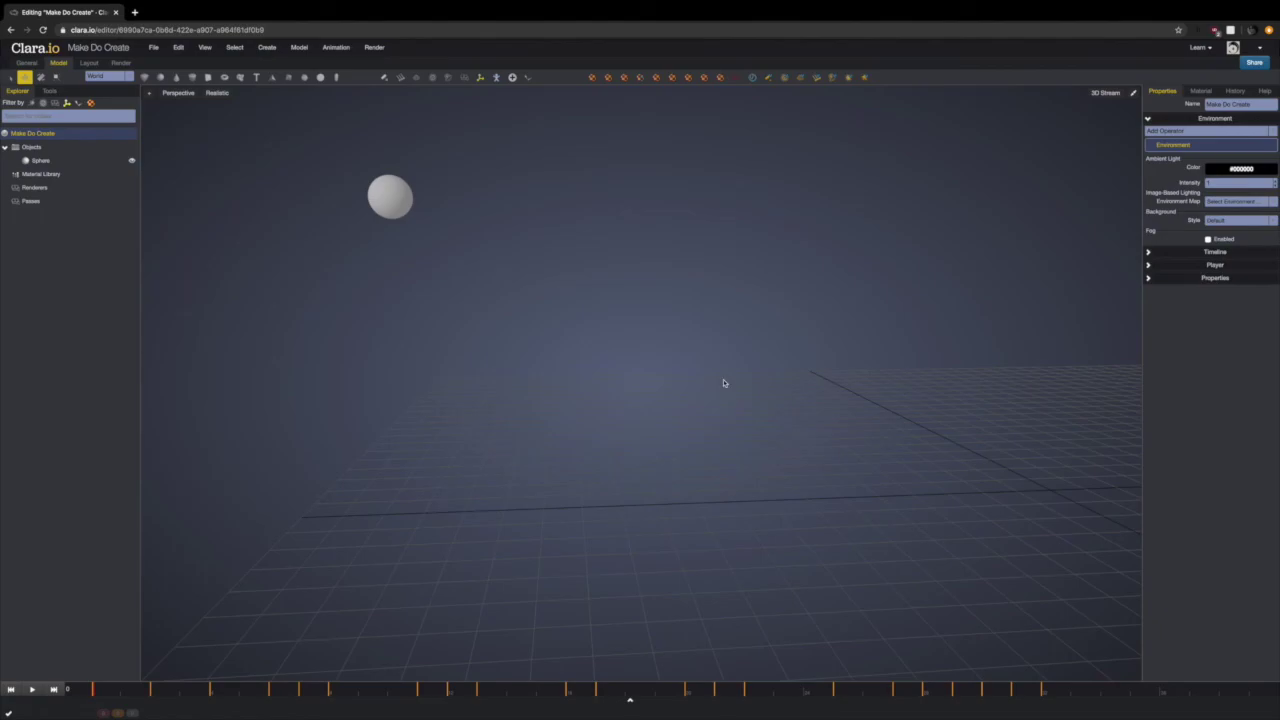
click(31, 689)
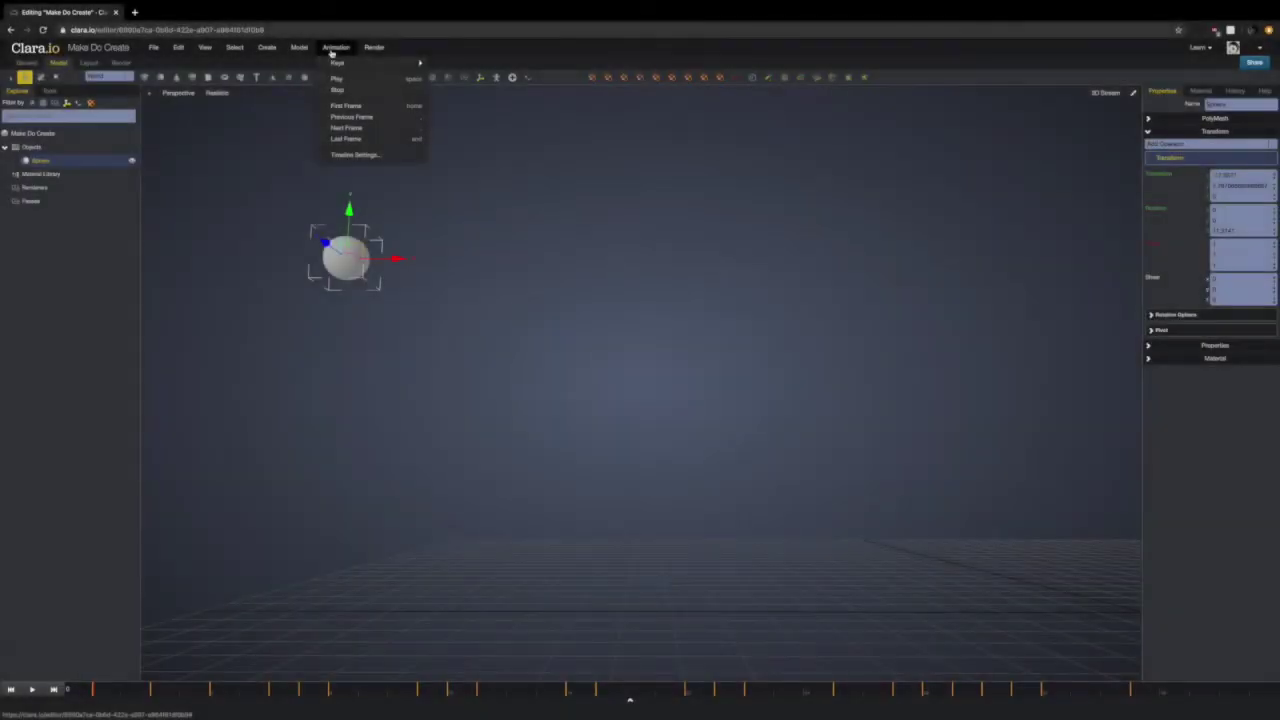
Set the playback speed to 0.7 in the timeline settings and play the animation
click(360, 155)
drag(1222, 230, 1198, 235)
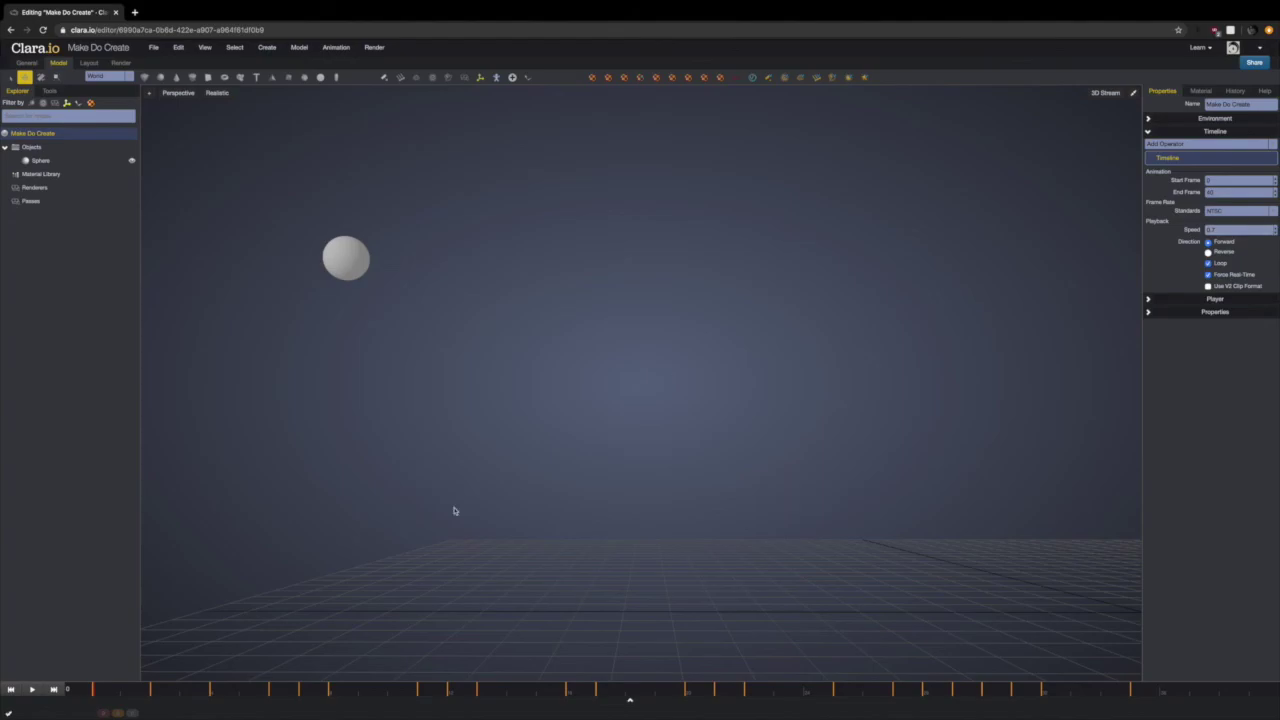
click(33, 691)
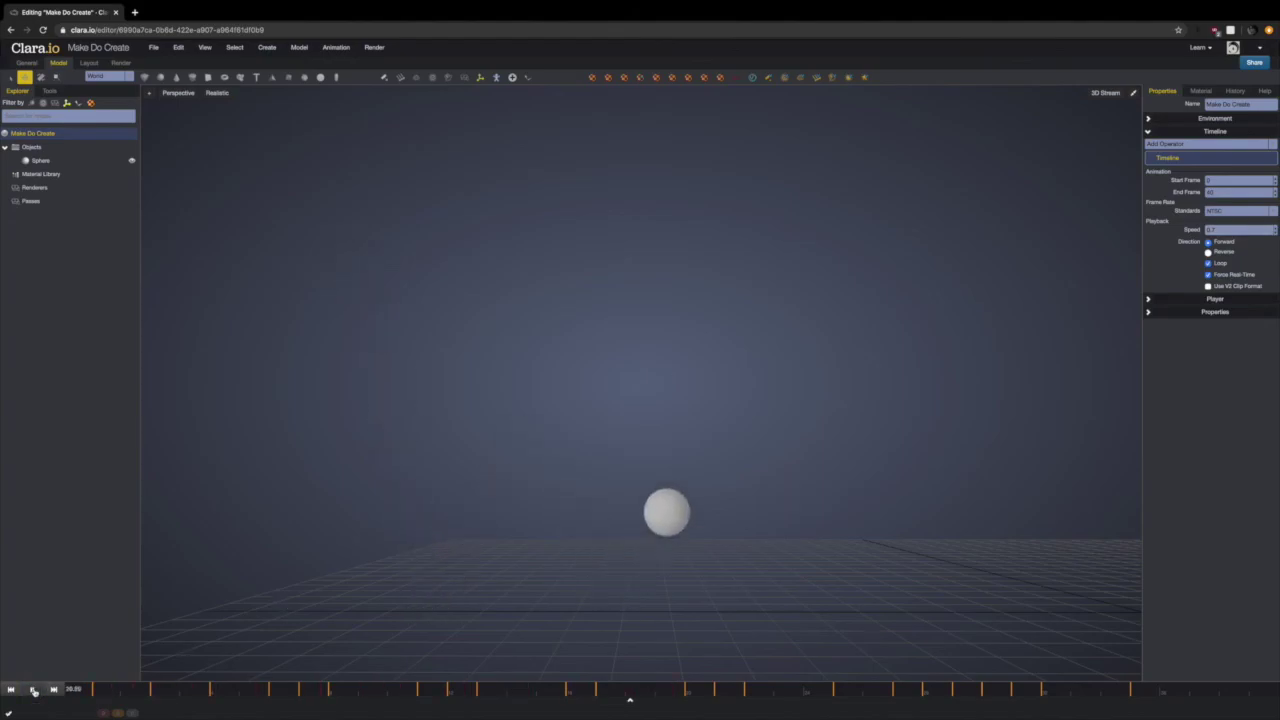